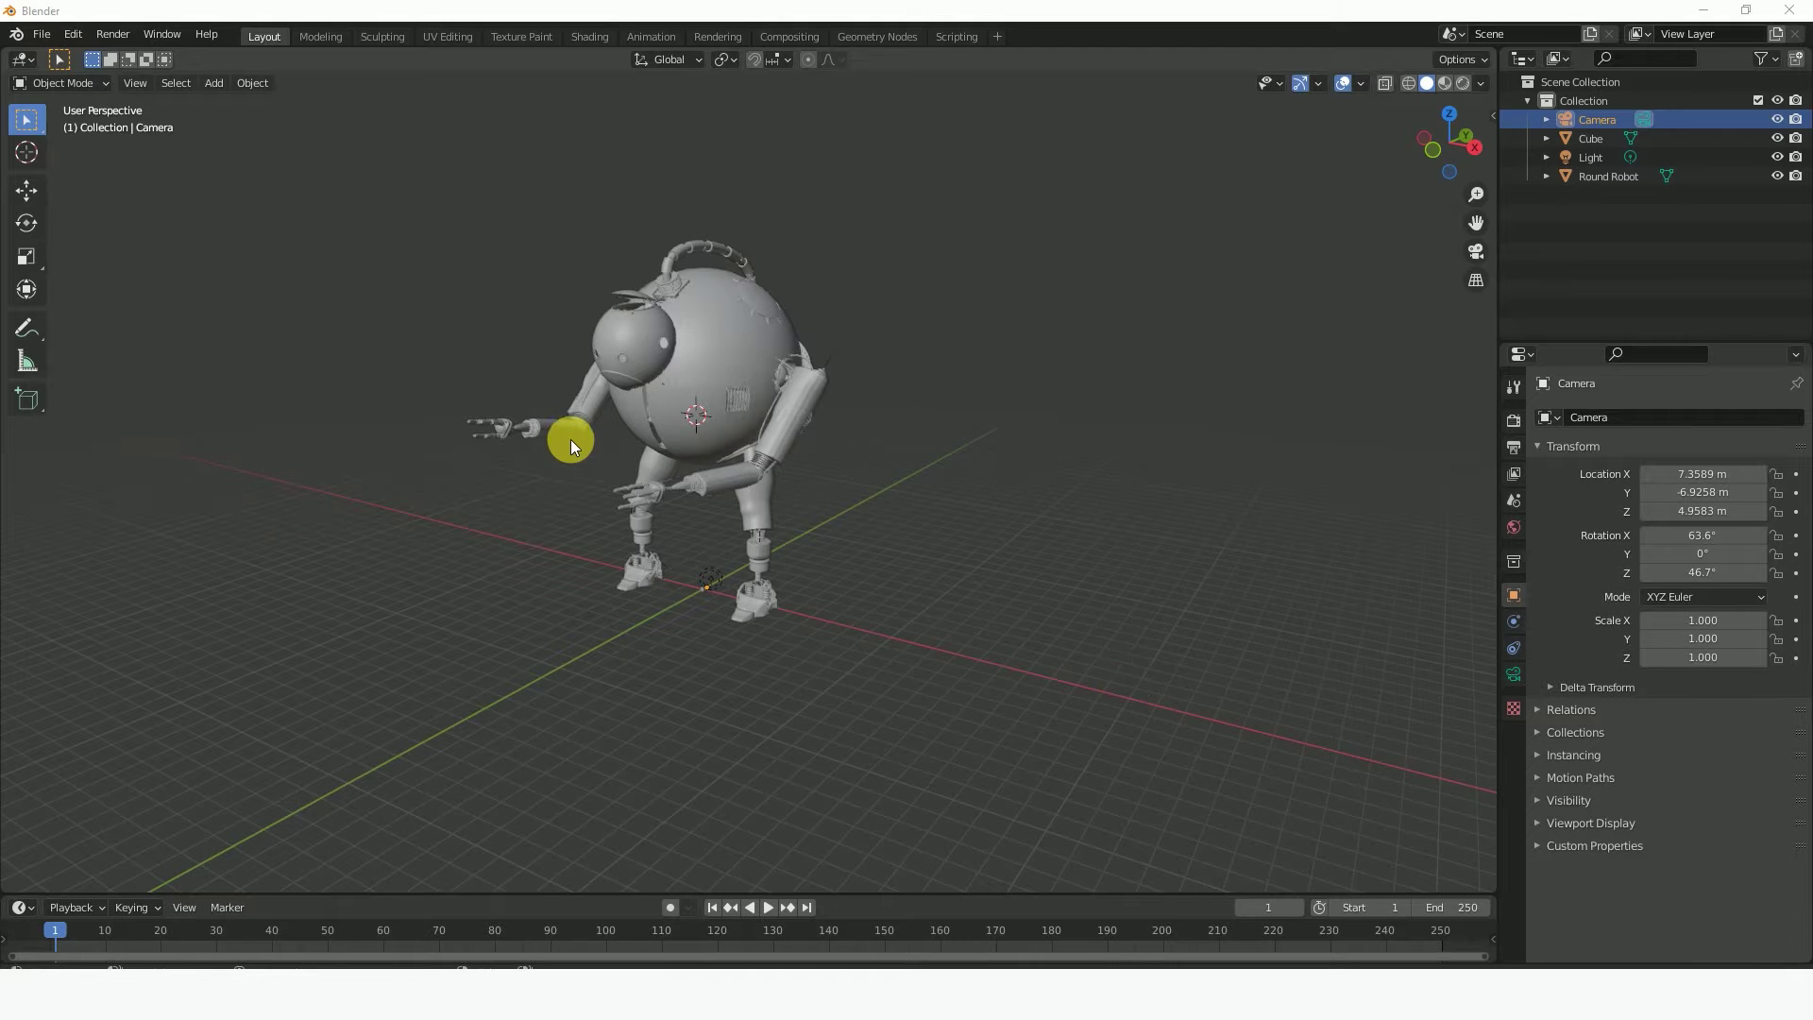
- Examine the robot from the front, right, top and camera views, orbiting around it between them
middle_click_drag(624, 483, 700, 477)
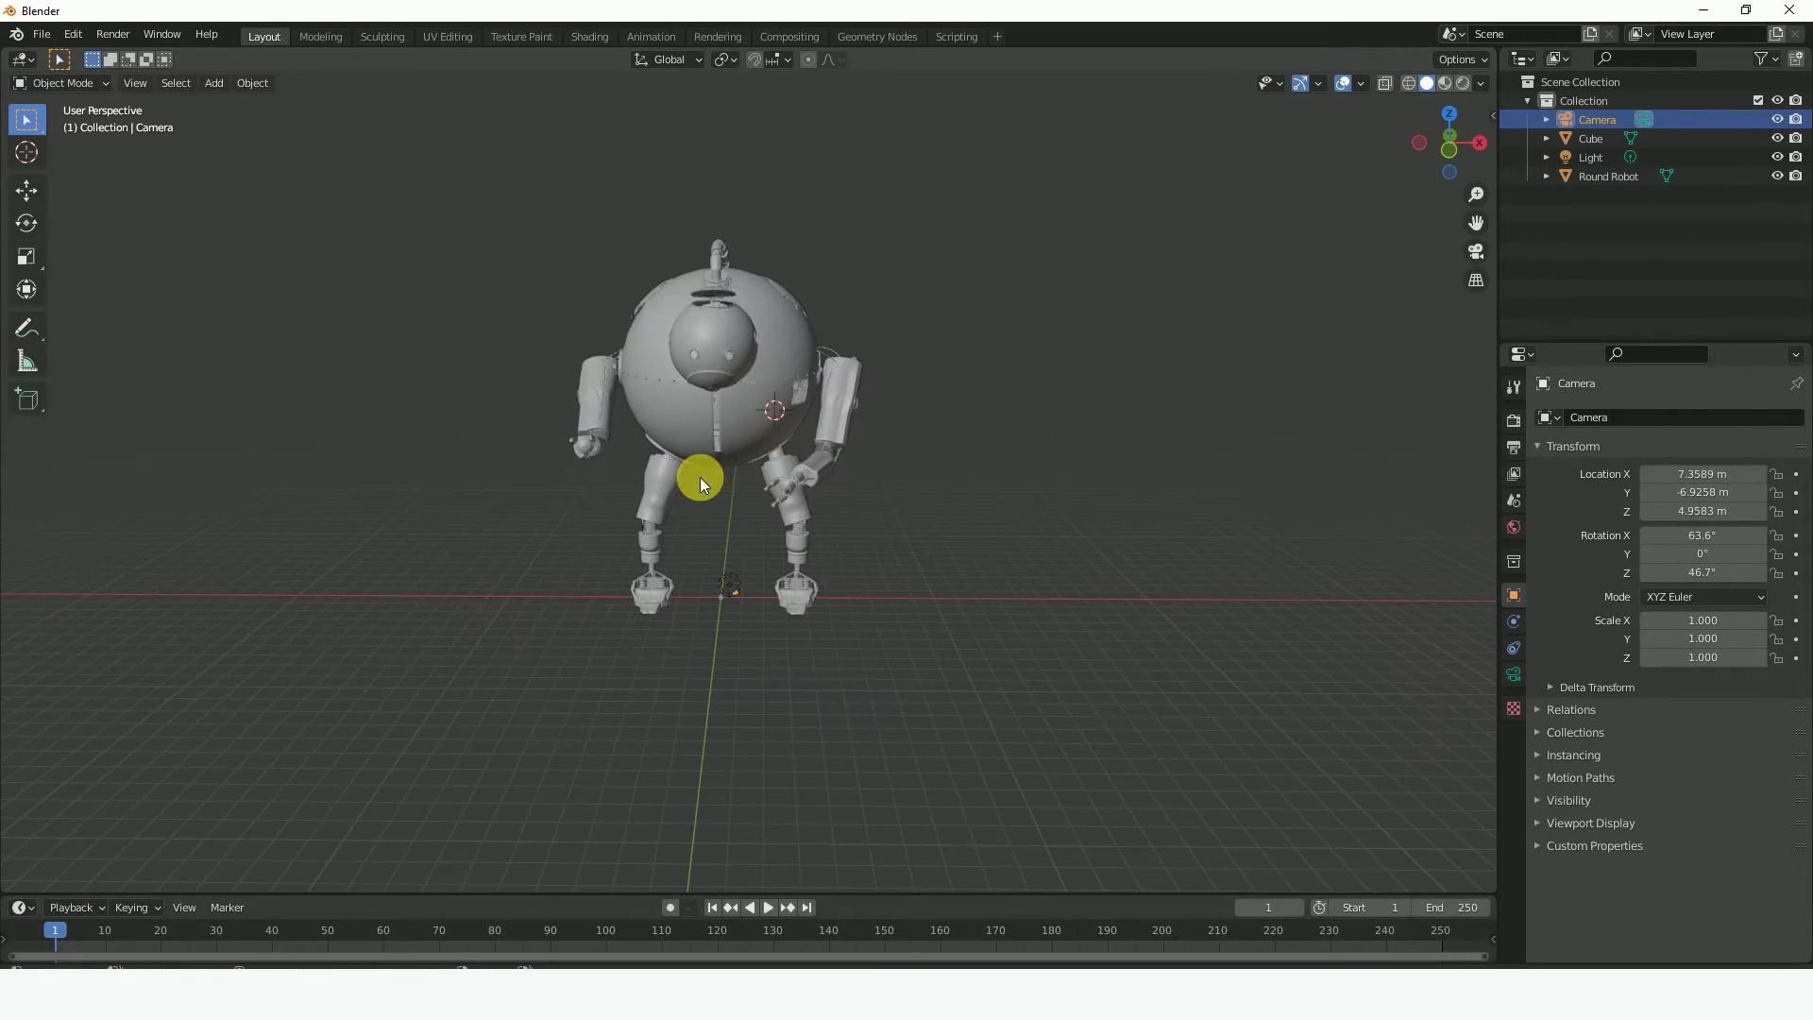
key("KP_1")
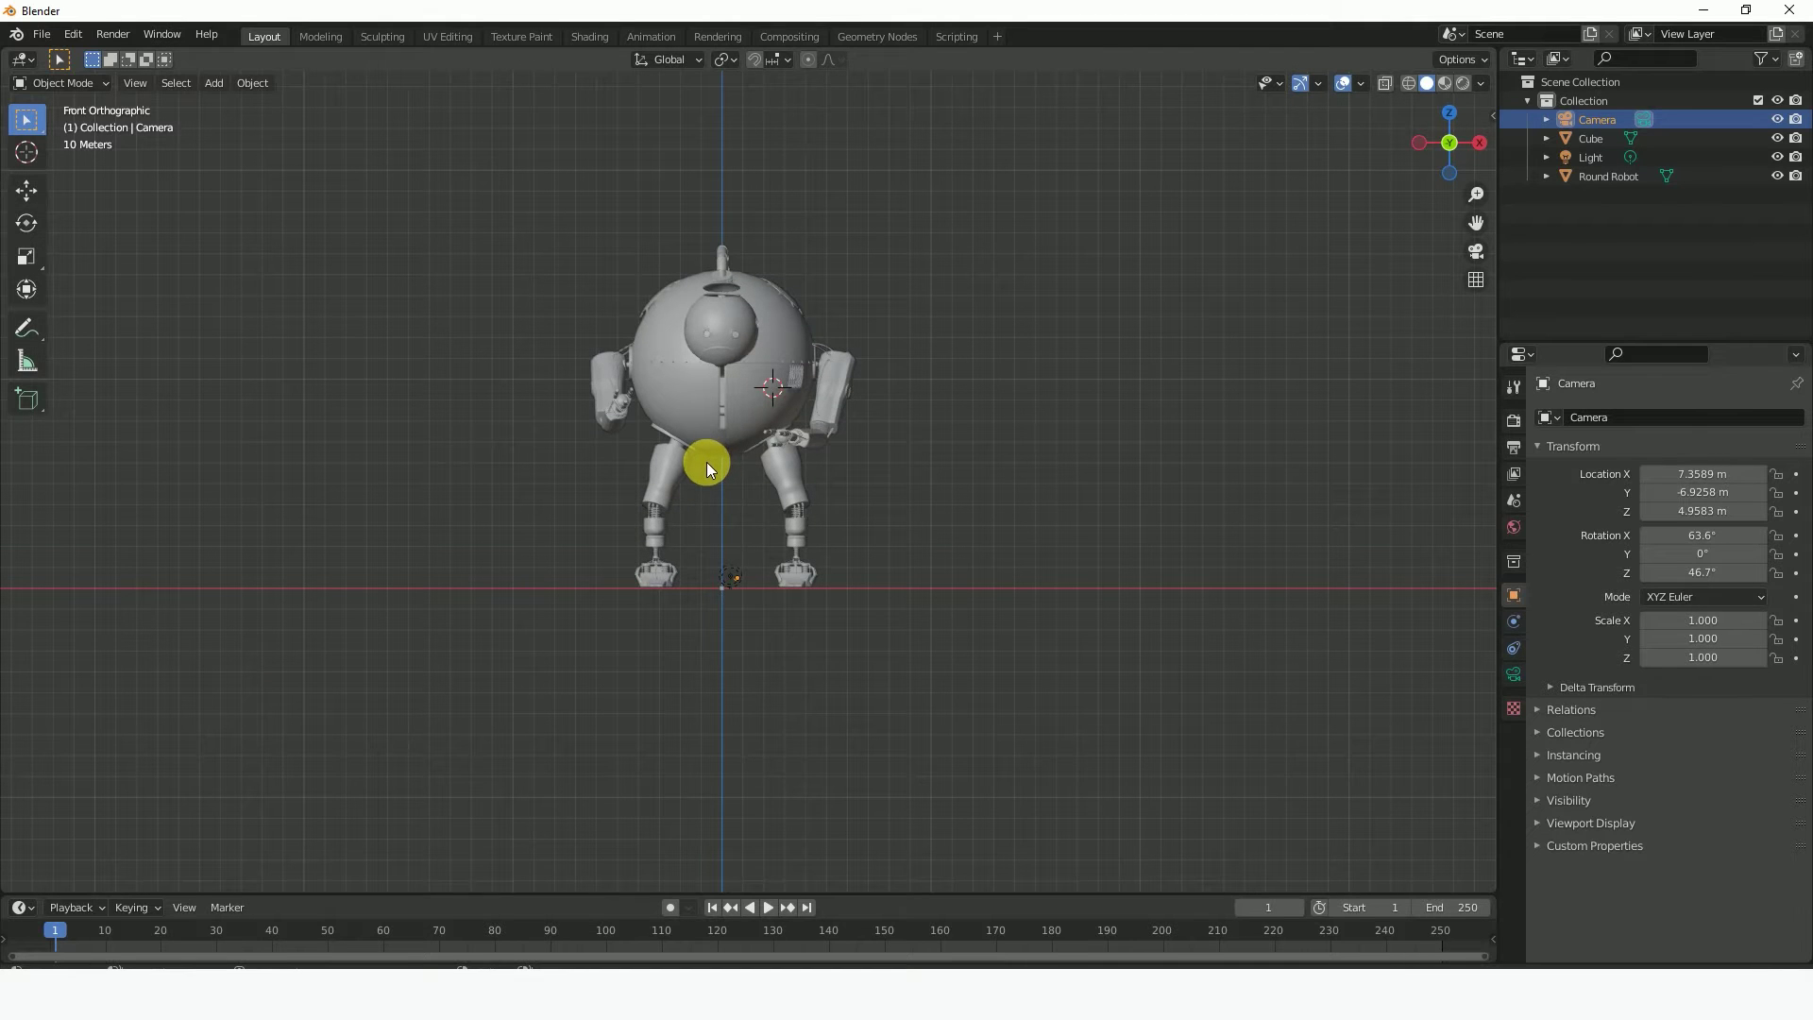
key("KP_3")
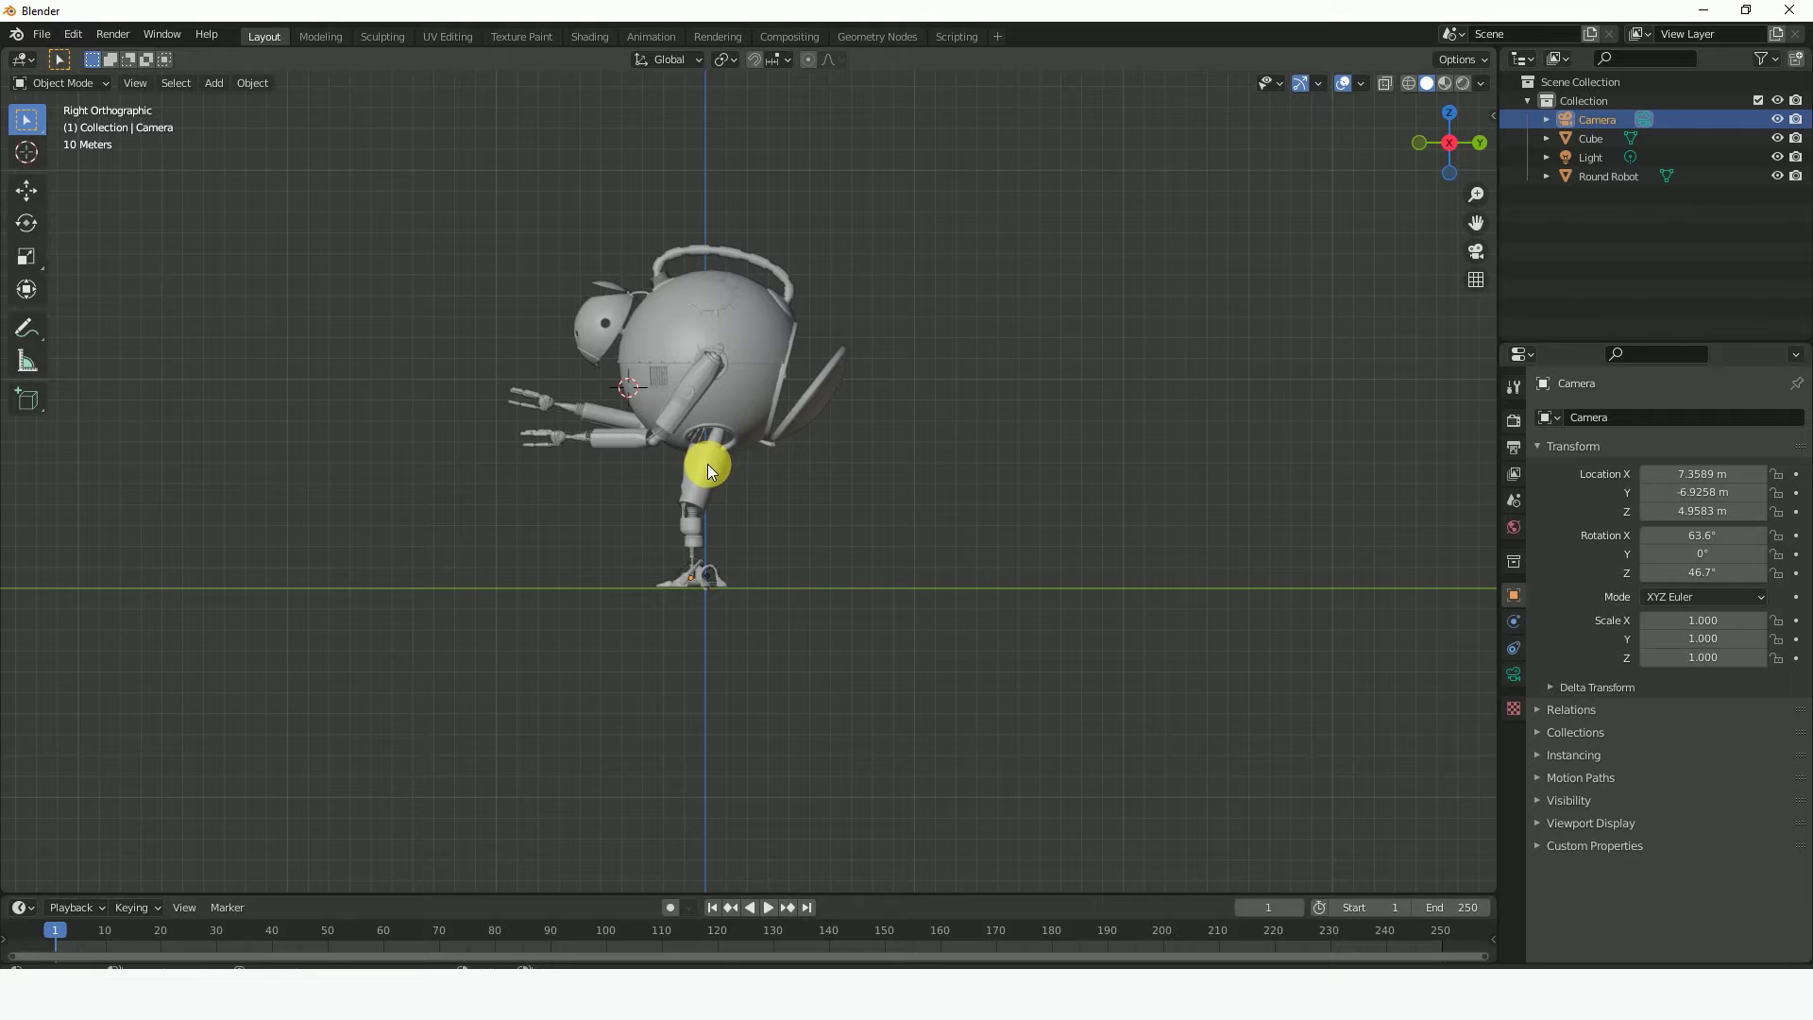
key("KP_7")
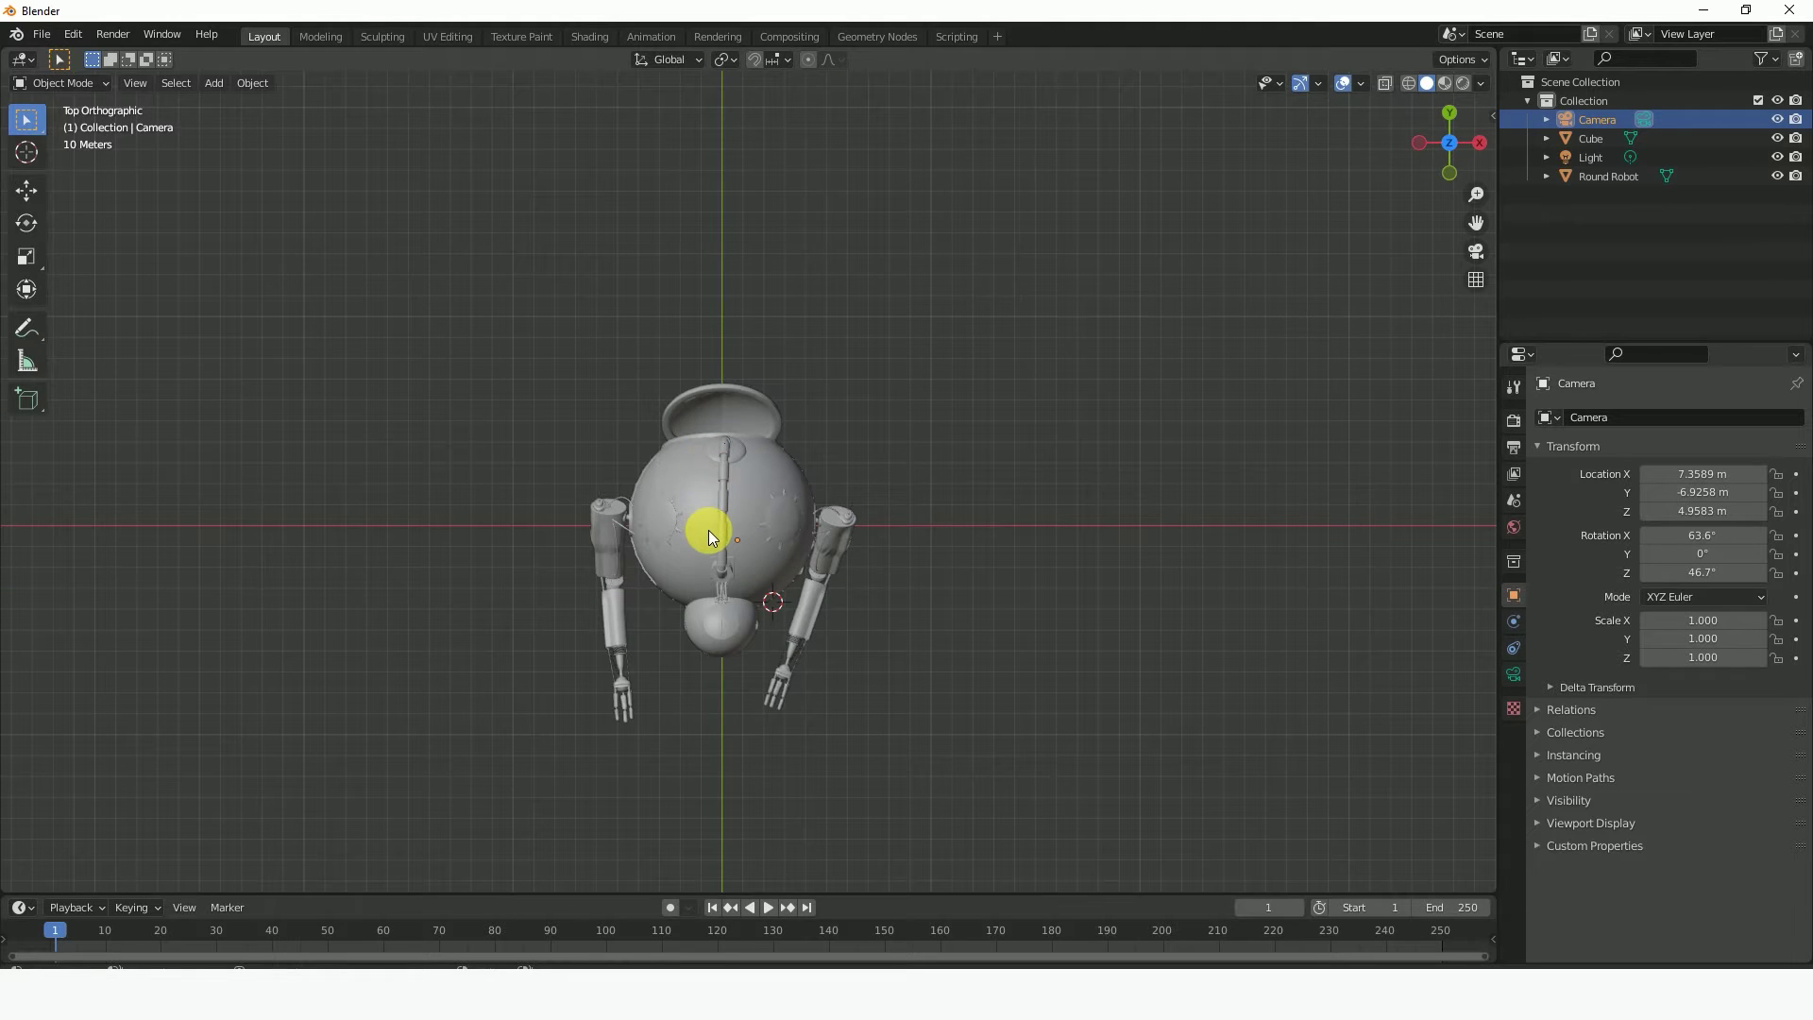
key("KP_1")
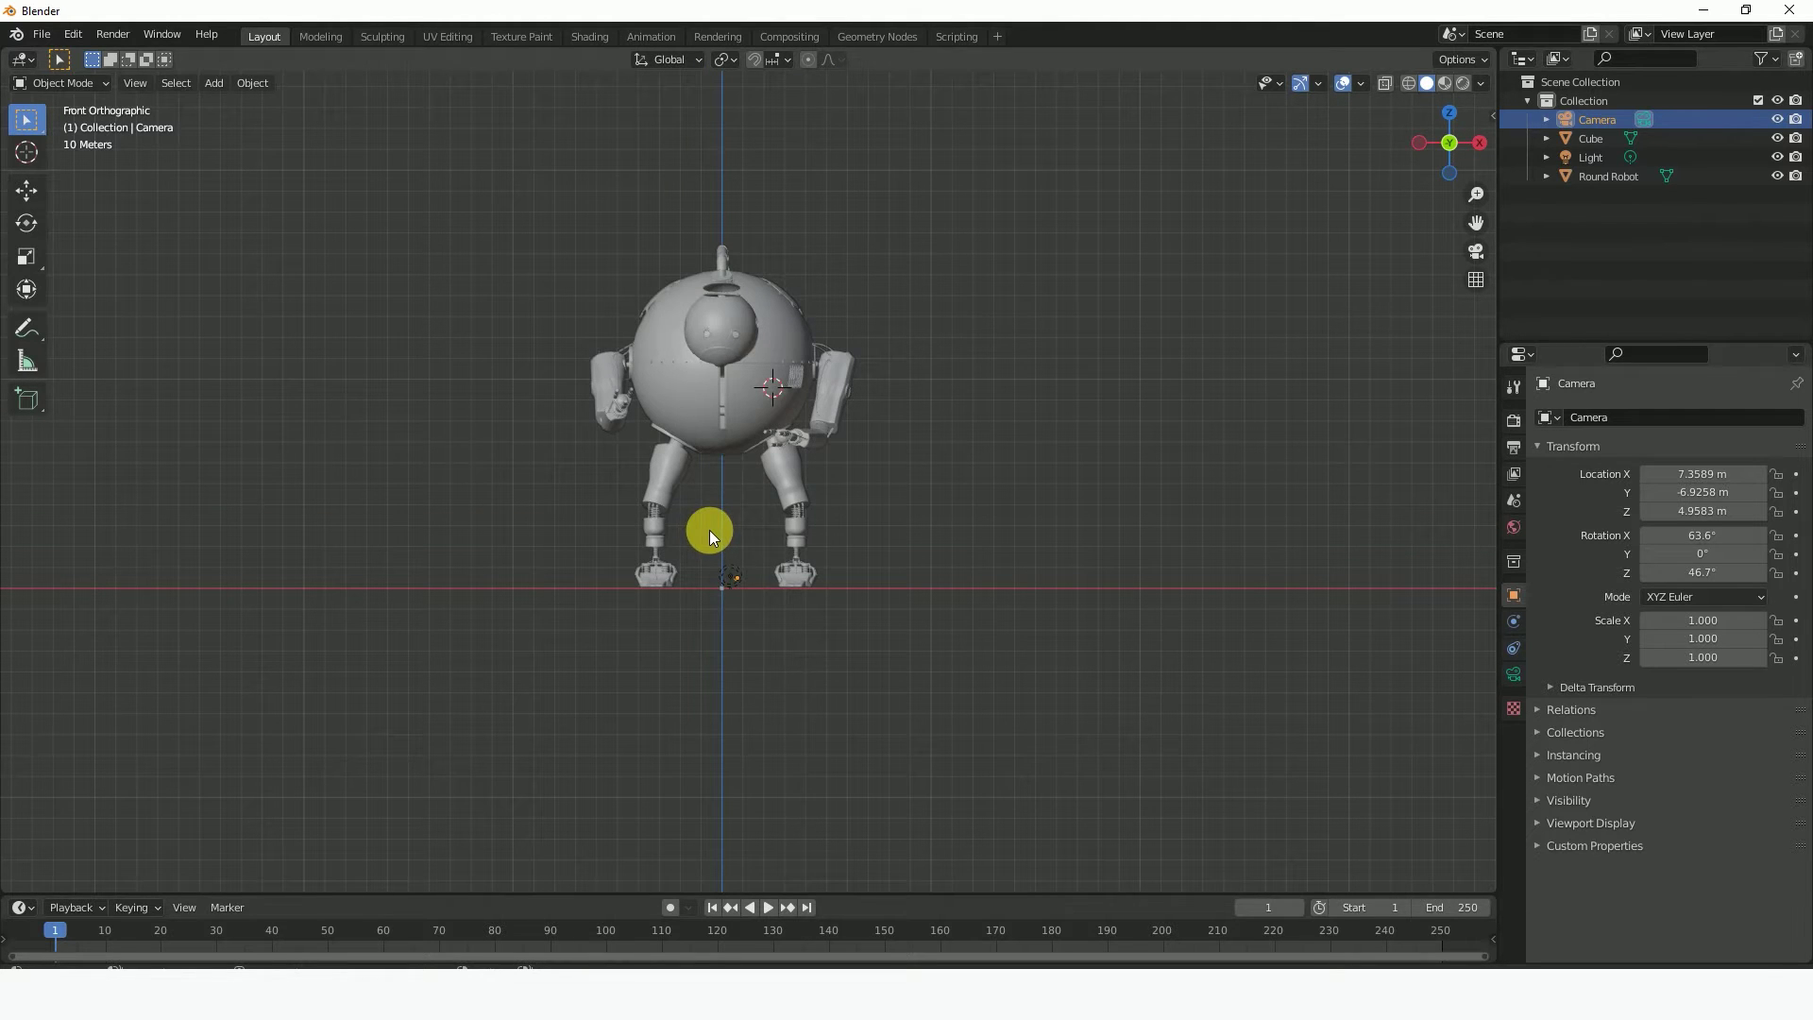
middle_click_drag(723, 505, 719, 501)
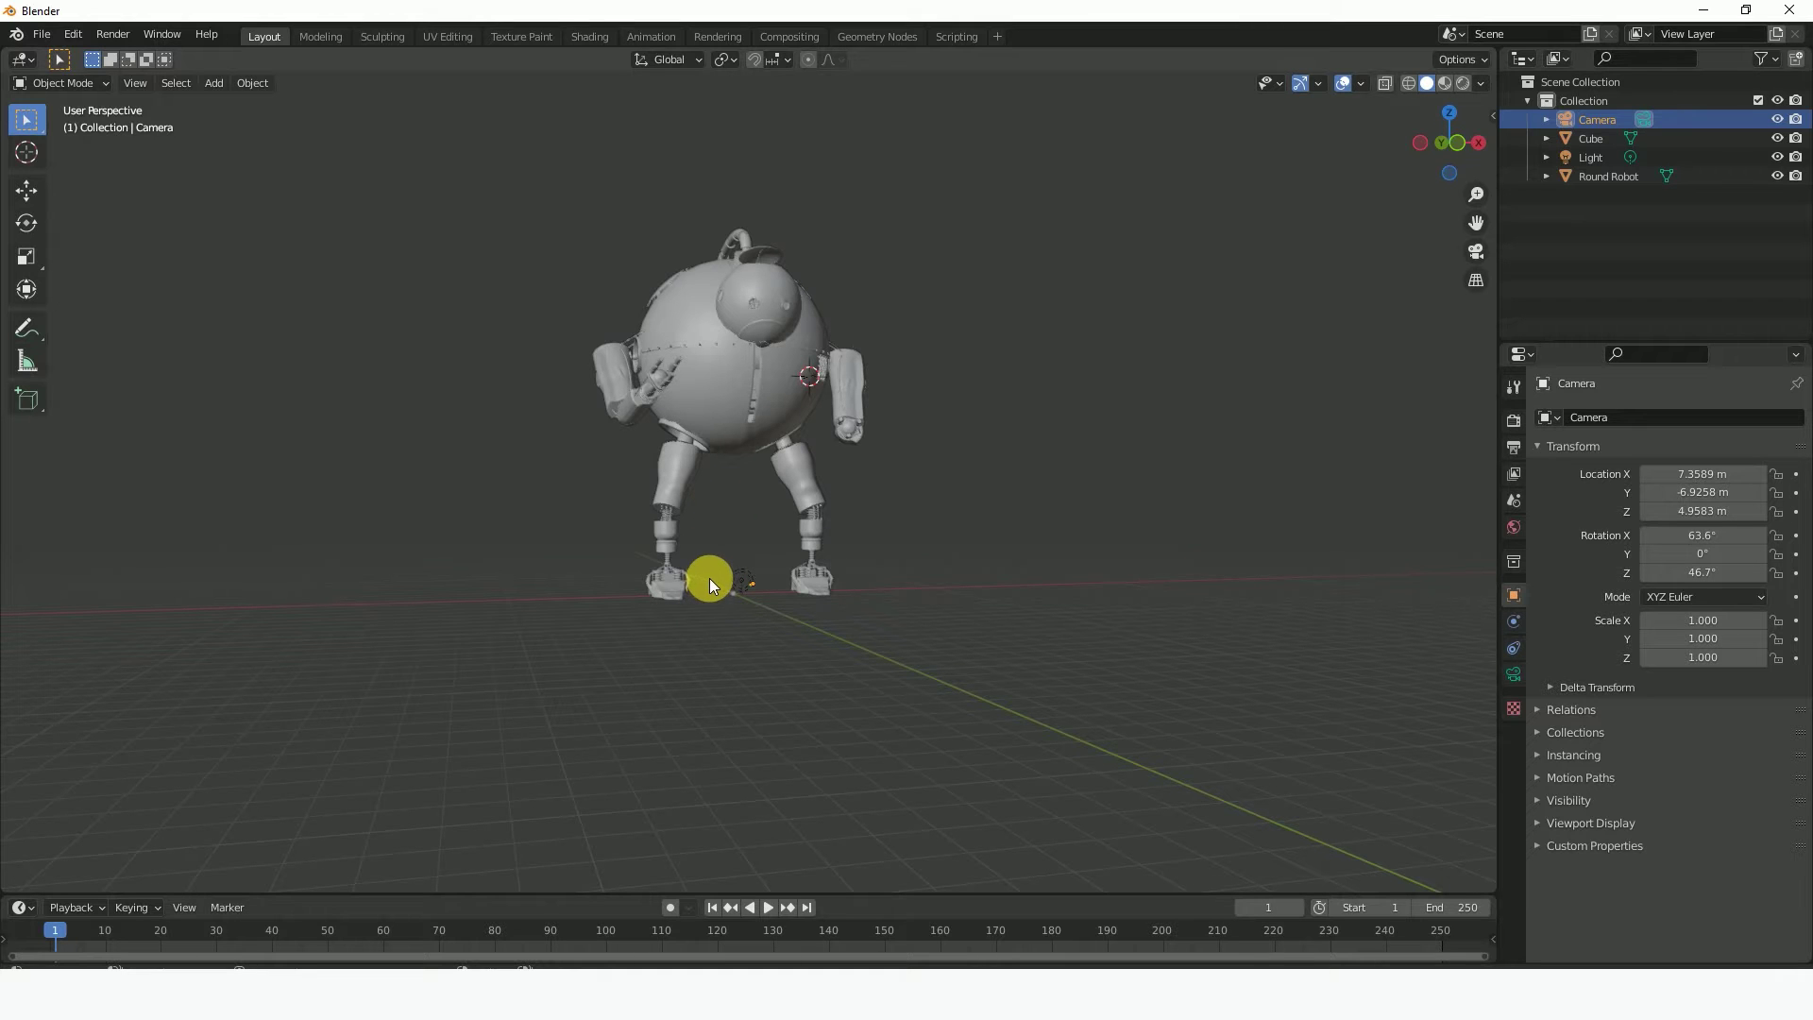
key("KP_3")
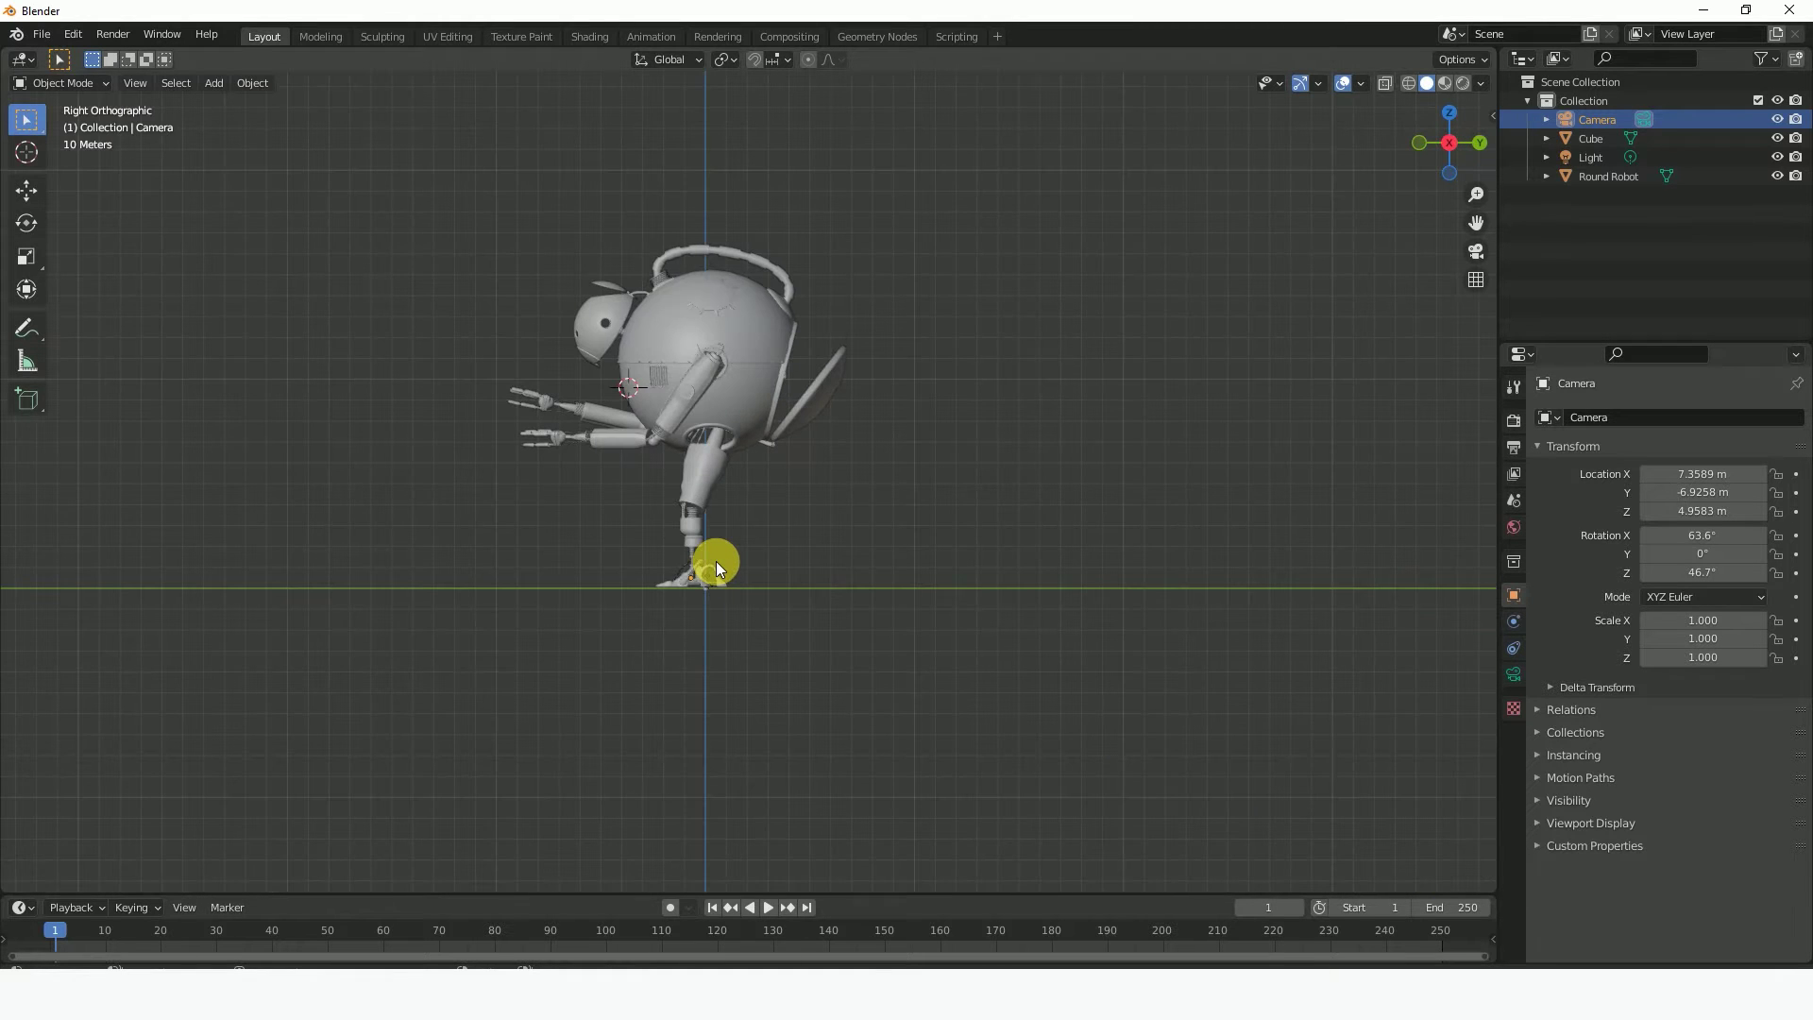
middle_click_drag(718, 561, 722, 573)
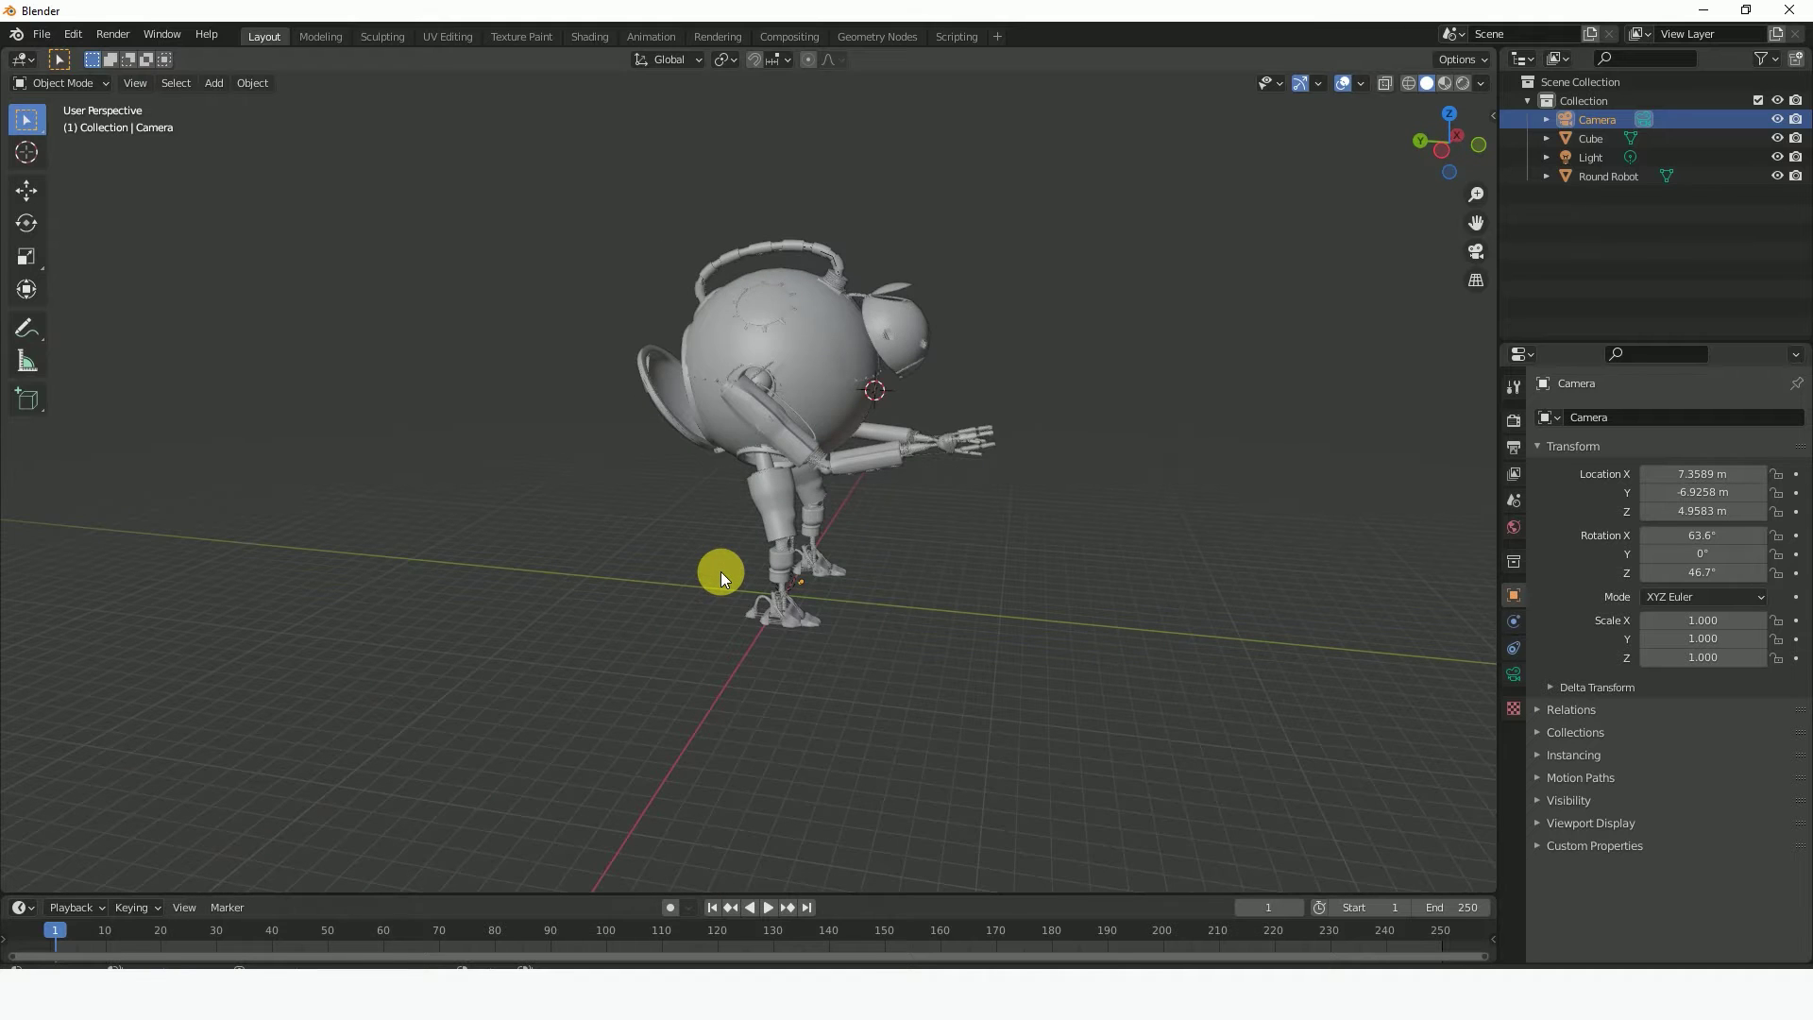
key("KP_0")
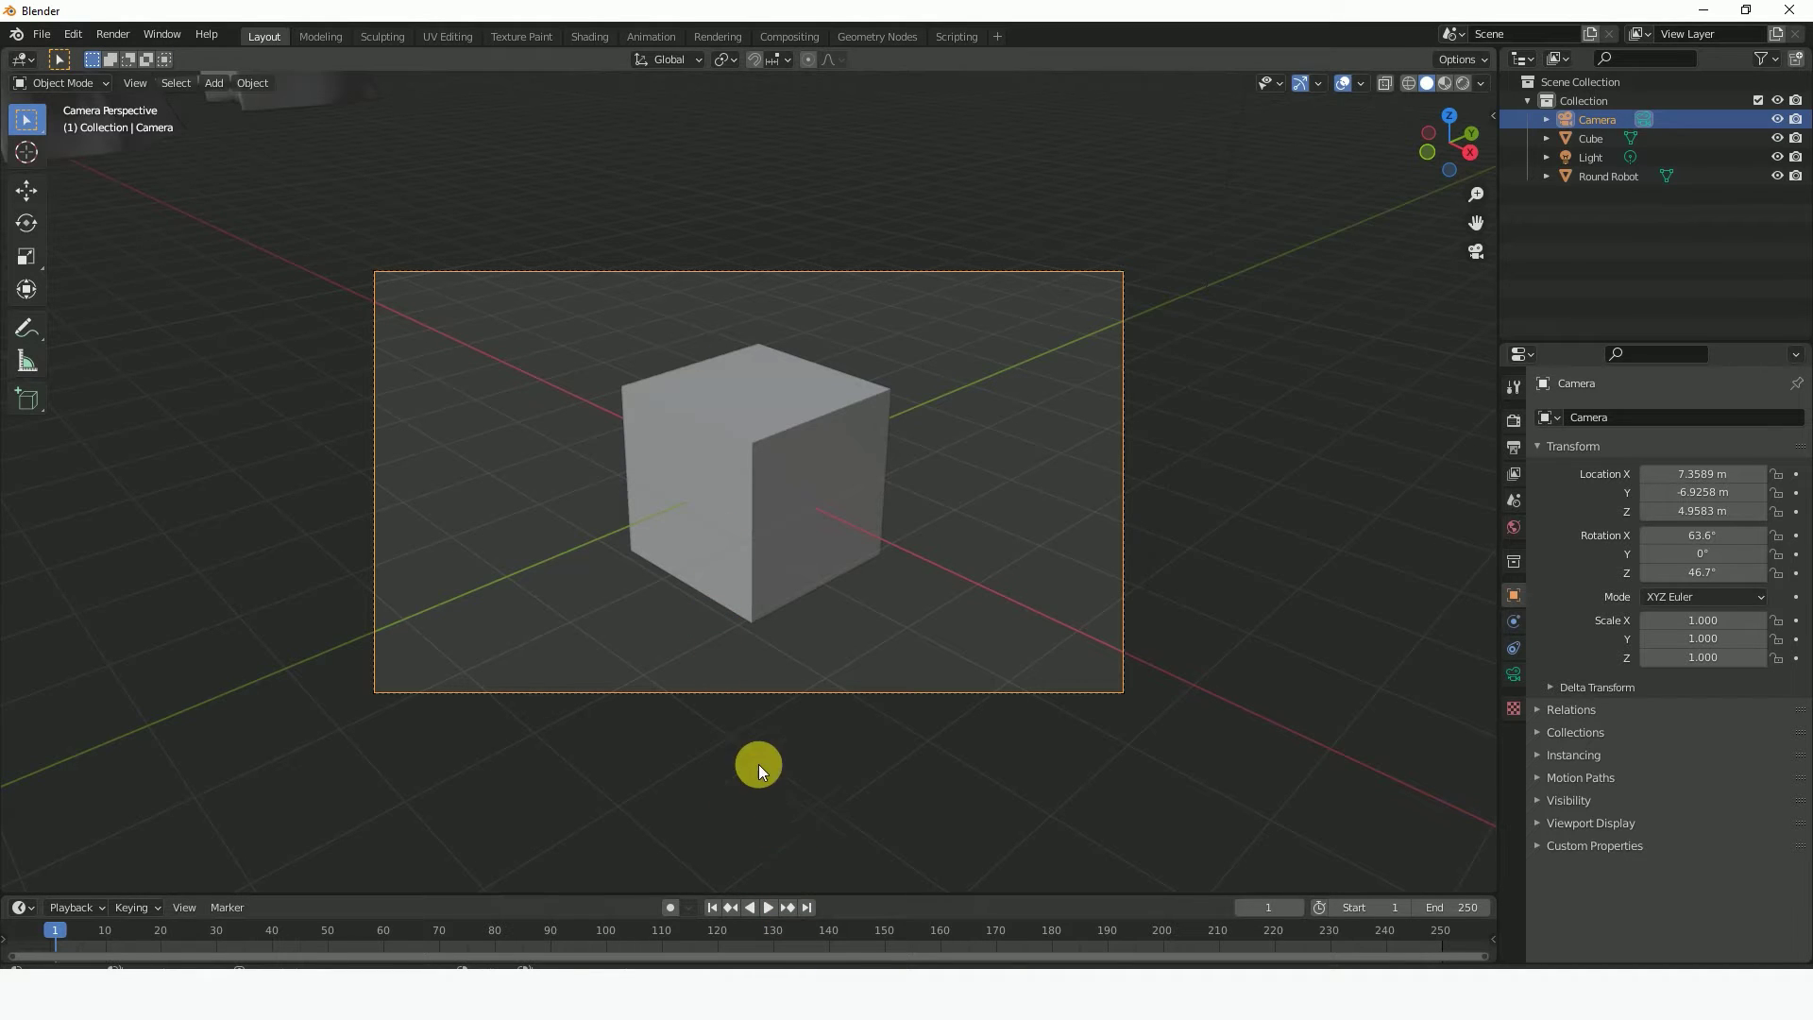
middle_click_drag(756, 824, 758, 834)
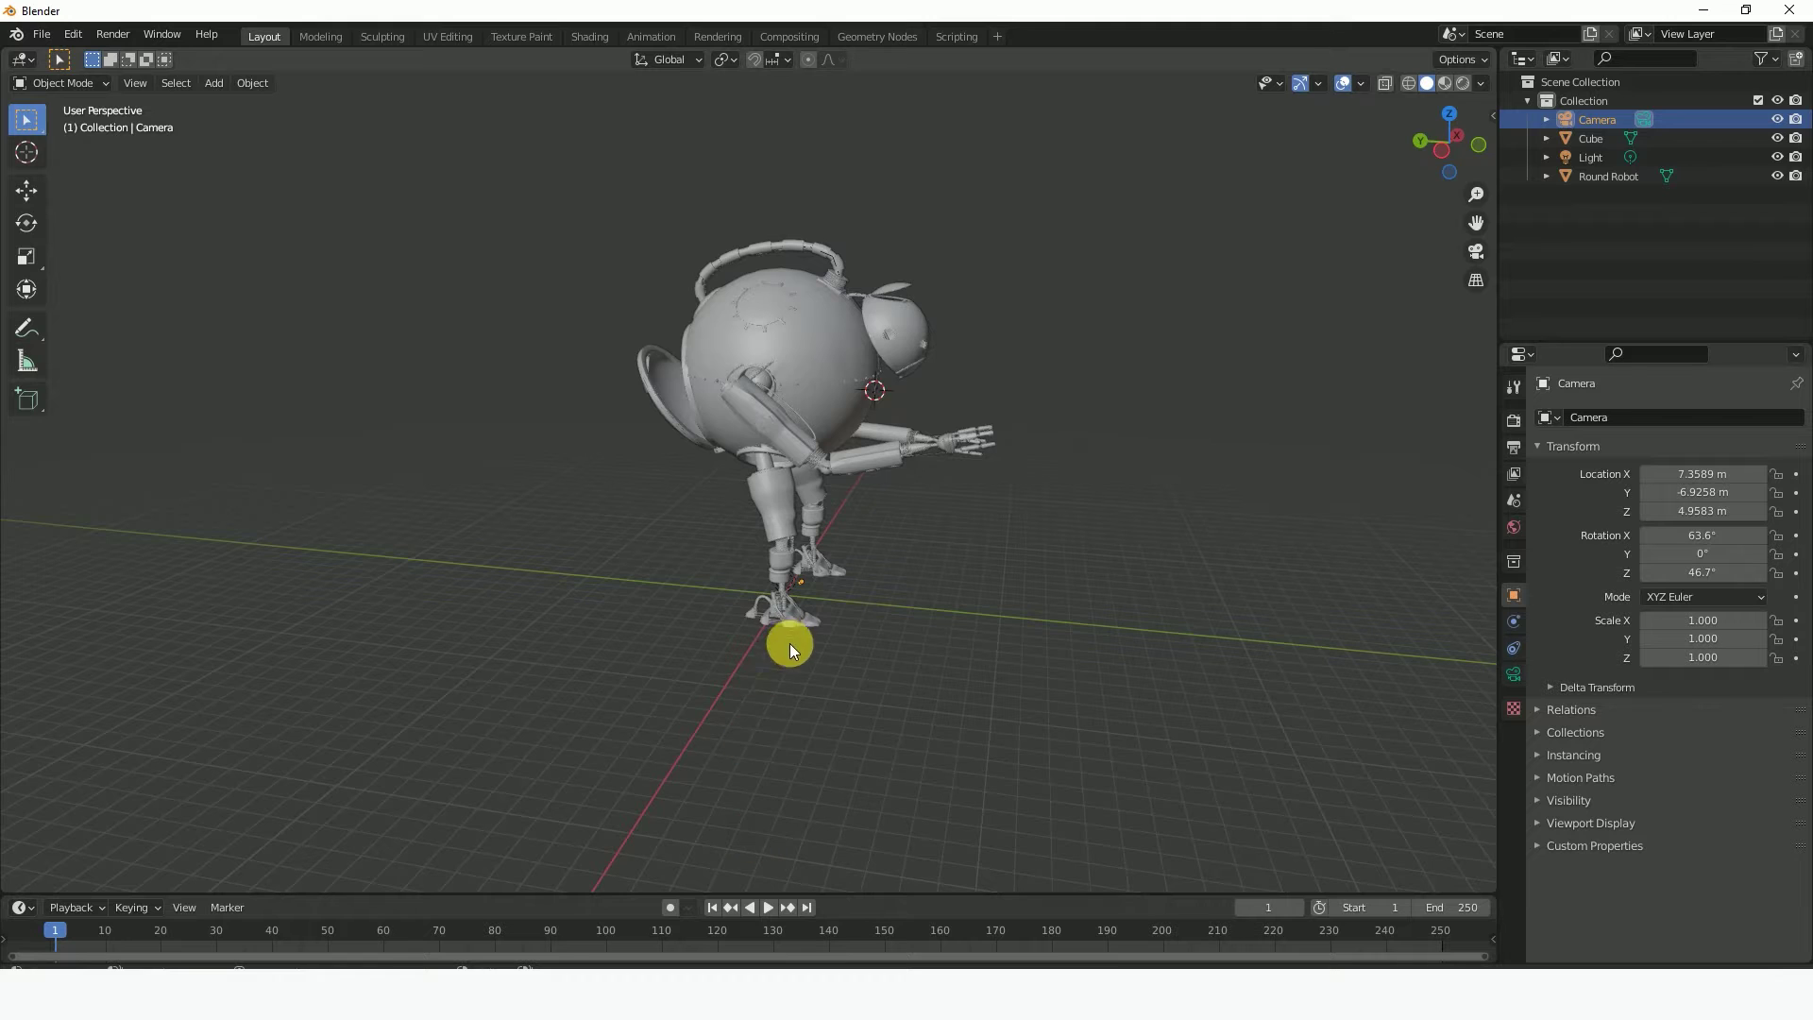
- Compare the robot in Wireframe, Solid and Material Preview shading, starting from the front view
key("KP_1")
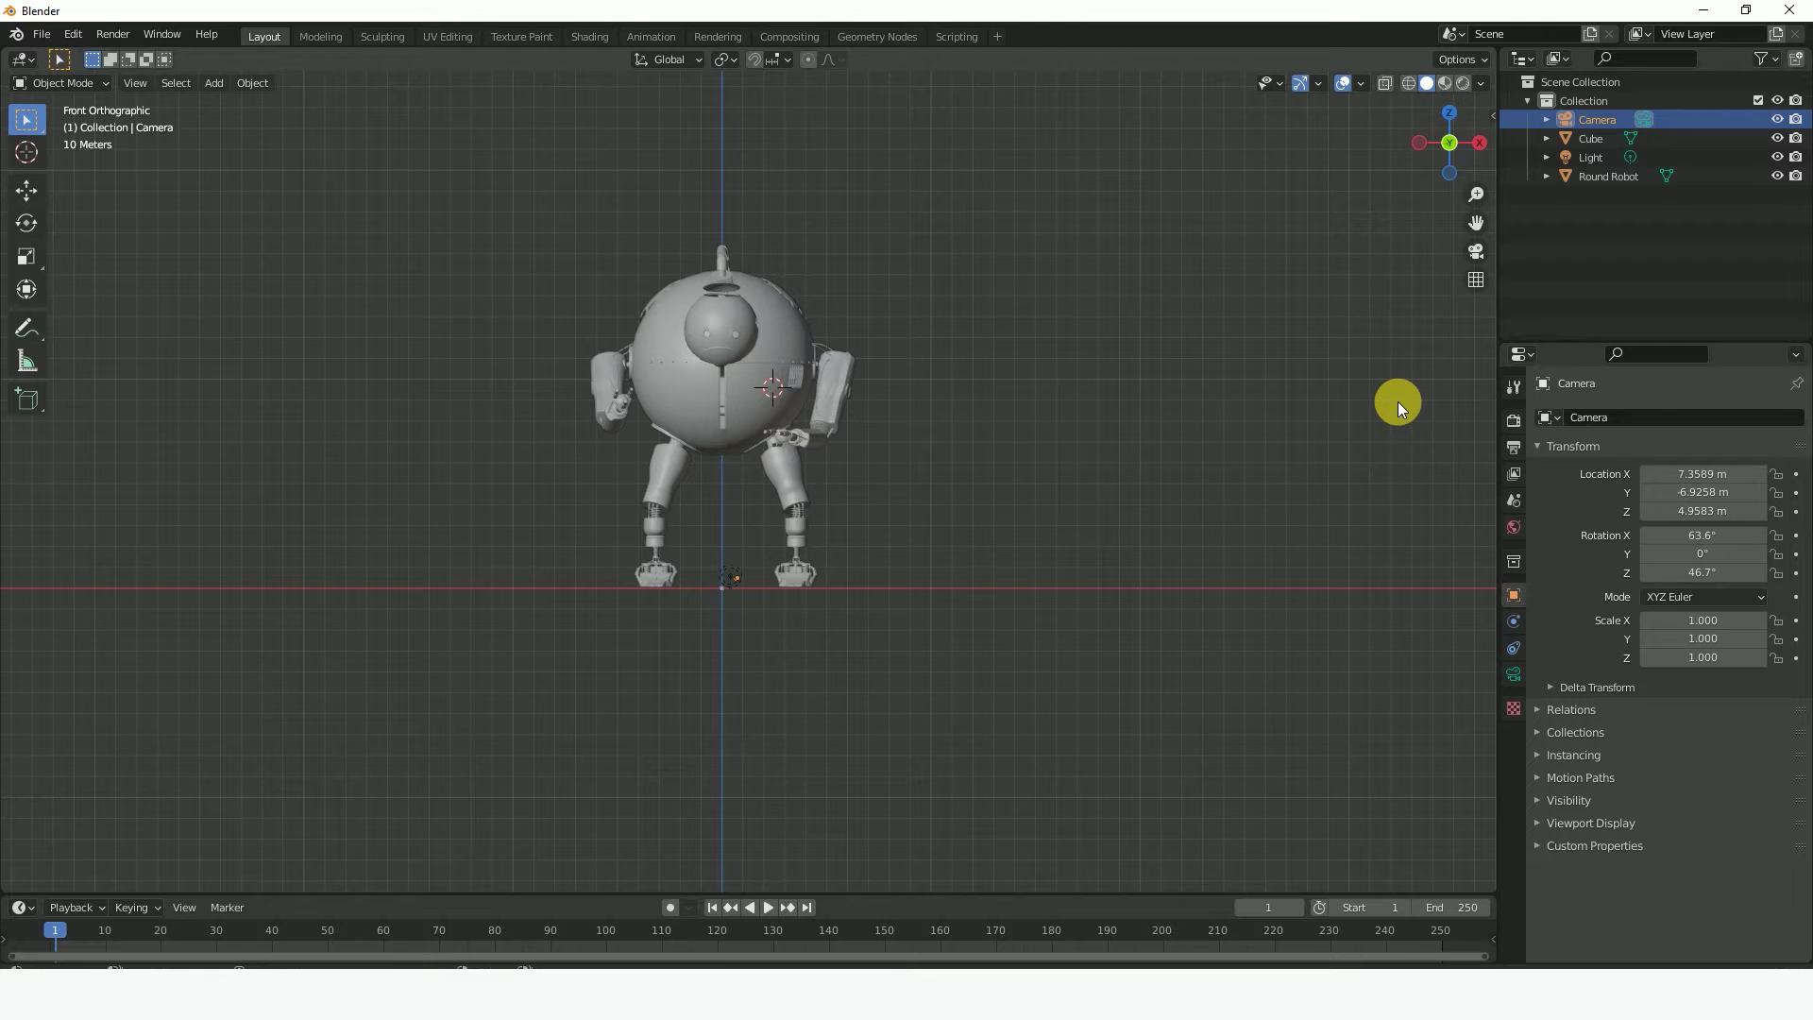
left_click(1409, 86)
scroll(723, 339, "up", 2)
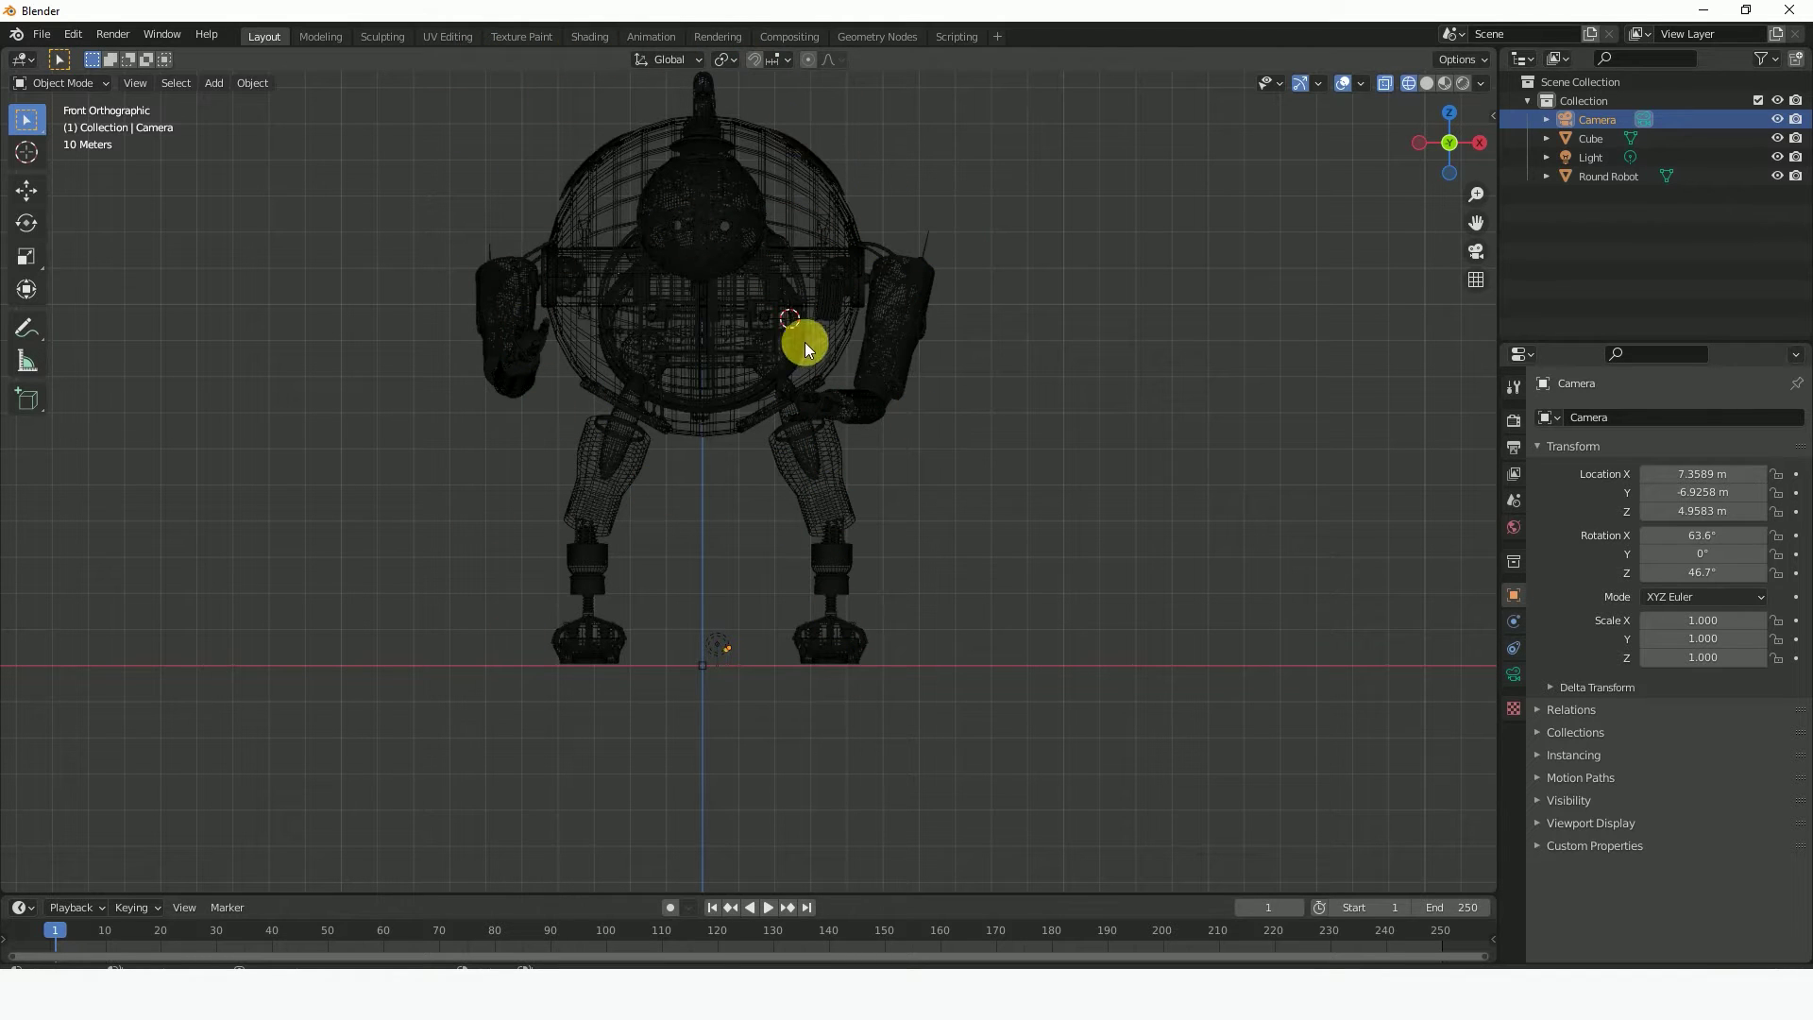
left_click(1429, 82)
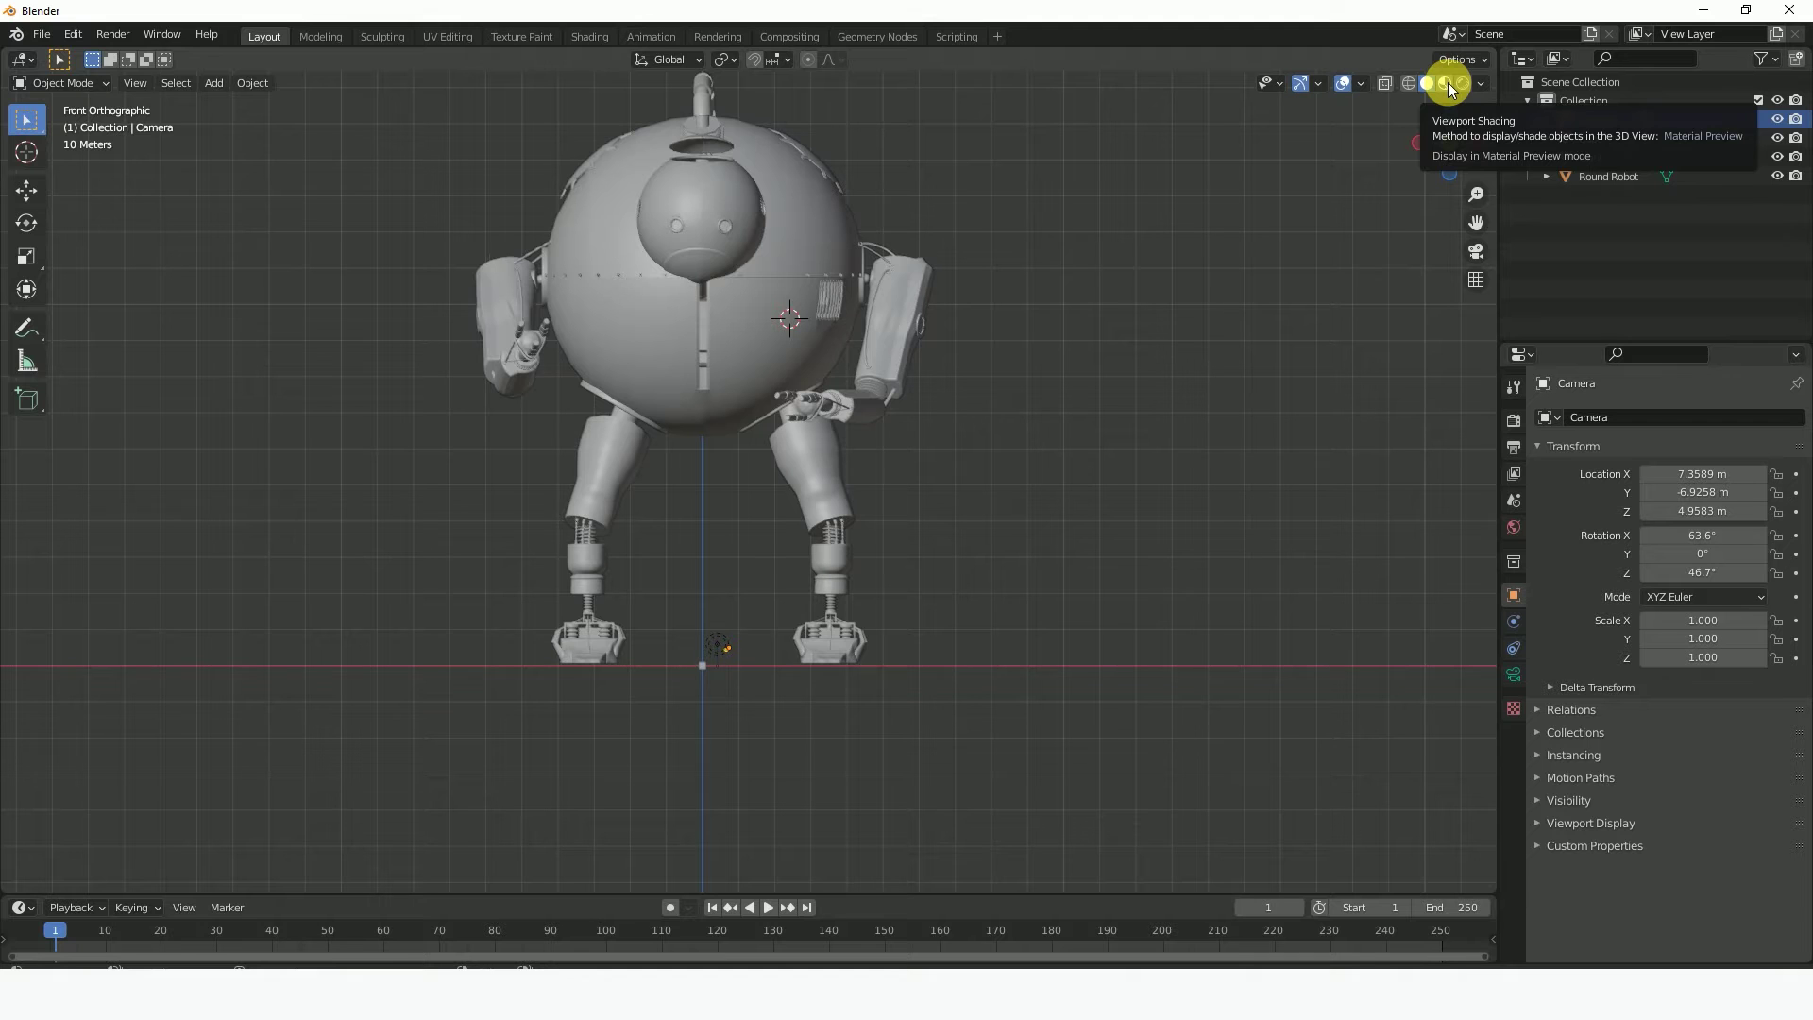
left_click(1448, 82)
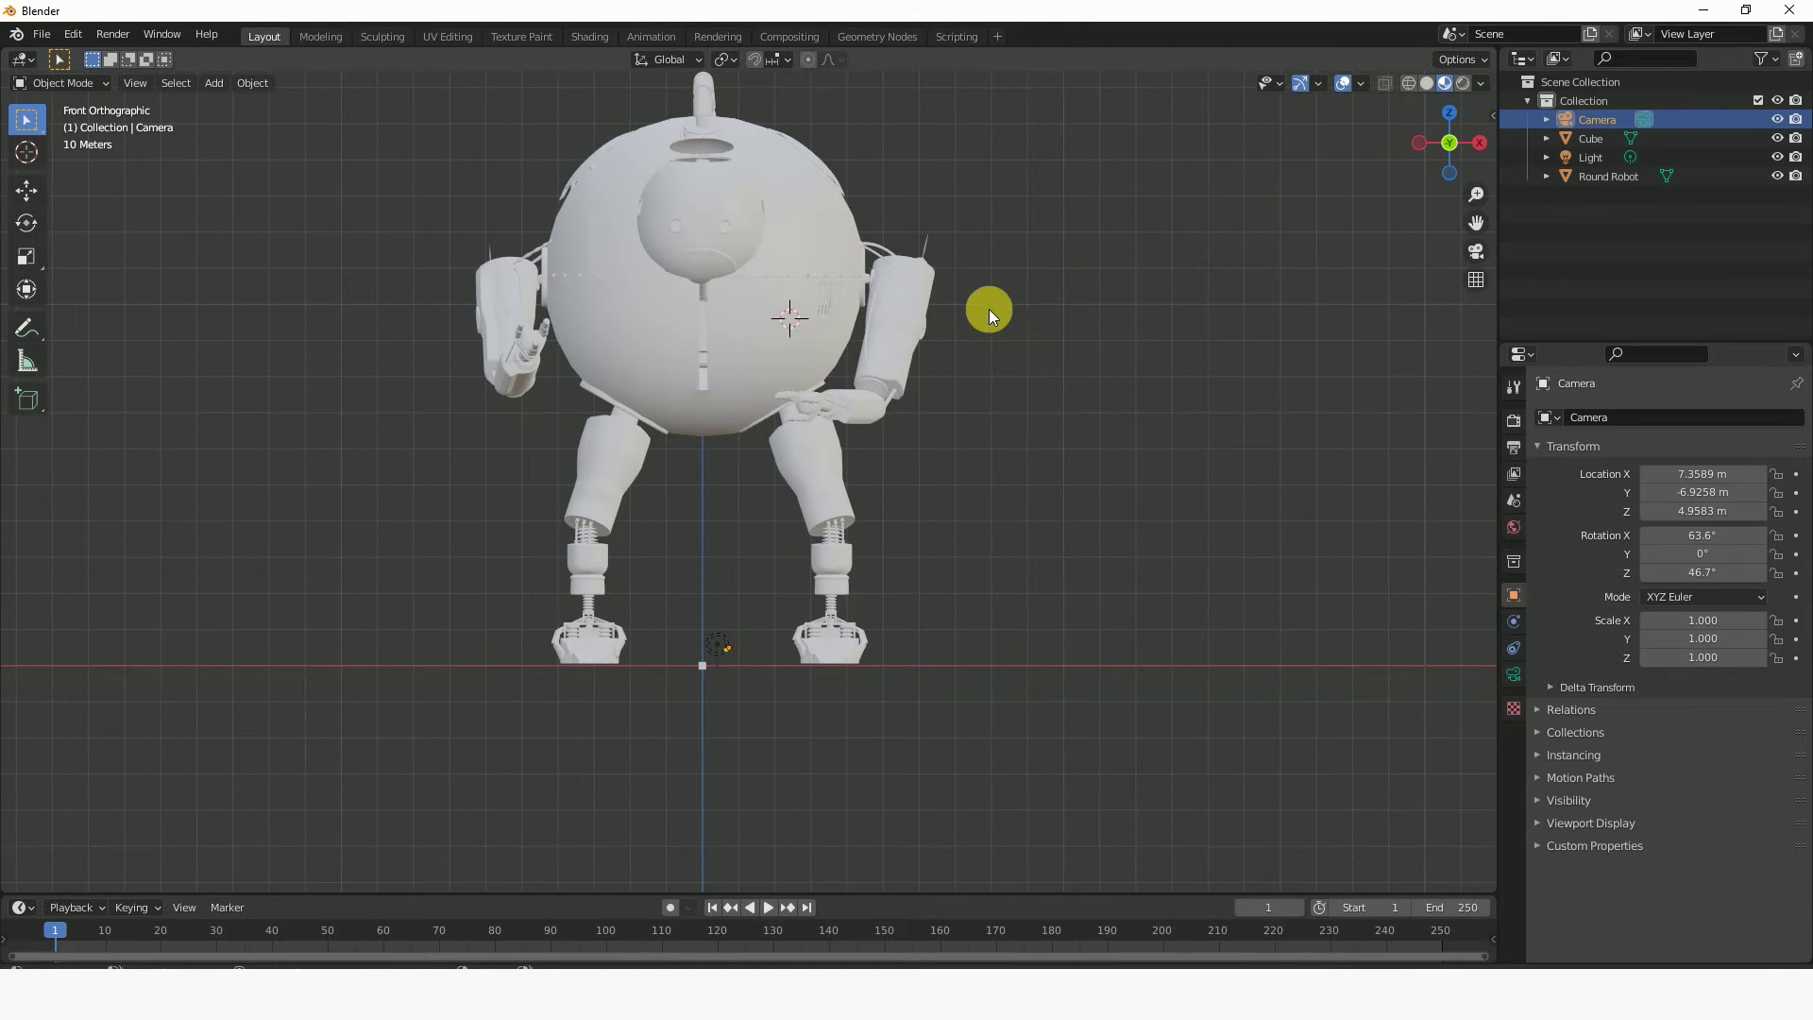
middle_click_drag(988, 309, 474, 223)
middle_click_drag(829, 262, 741, 367)
mouse_move(858, 389)
middle_mouse_down()
mouse_move(674, 339)
mouse_move(704, 364)
mouse_move(831, 369)
middle_mouse_up()
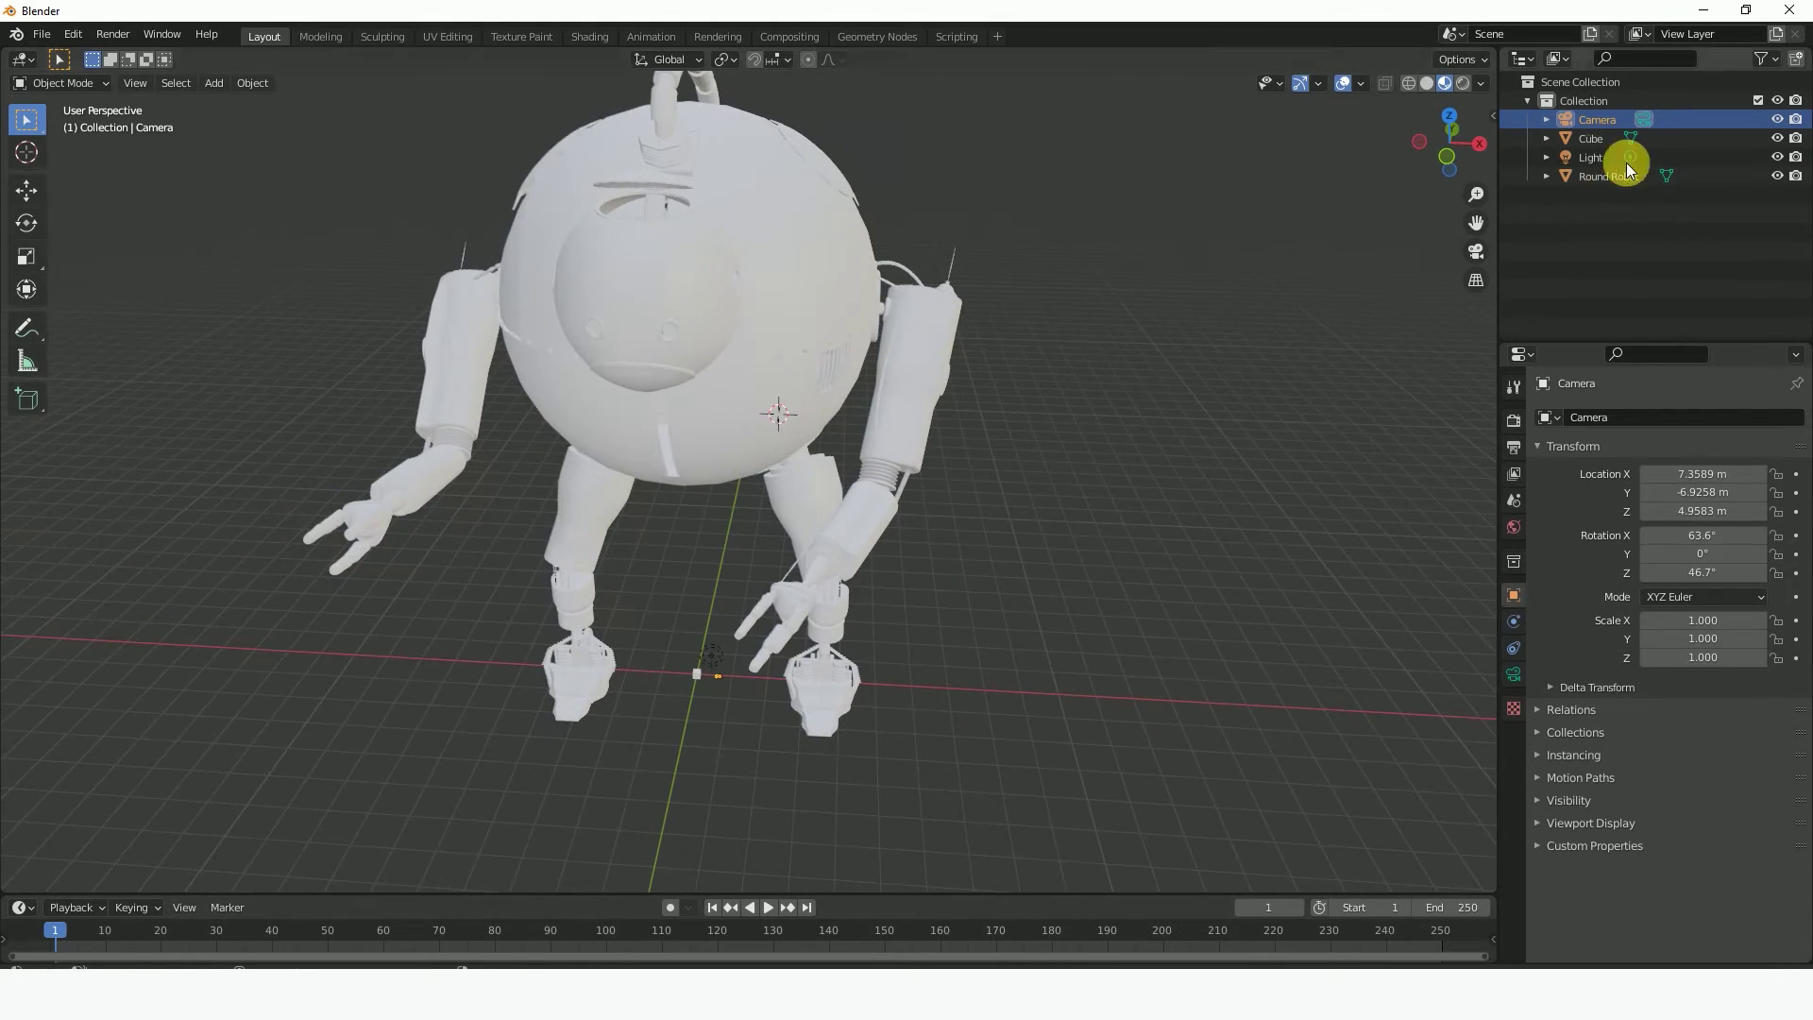
- Change the surface shader of the Round Robot's material to Glass BSDF and display it in Material Preview shading
left_click(1428, 84)
left_click(918, 358)
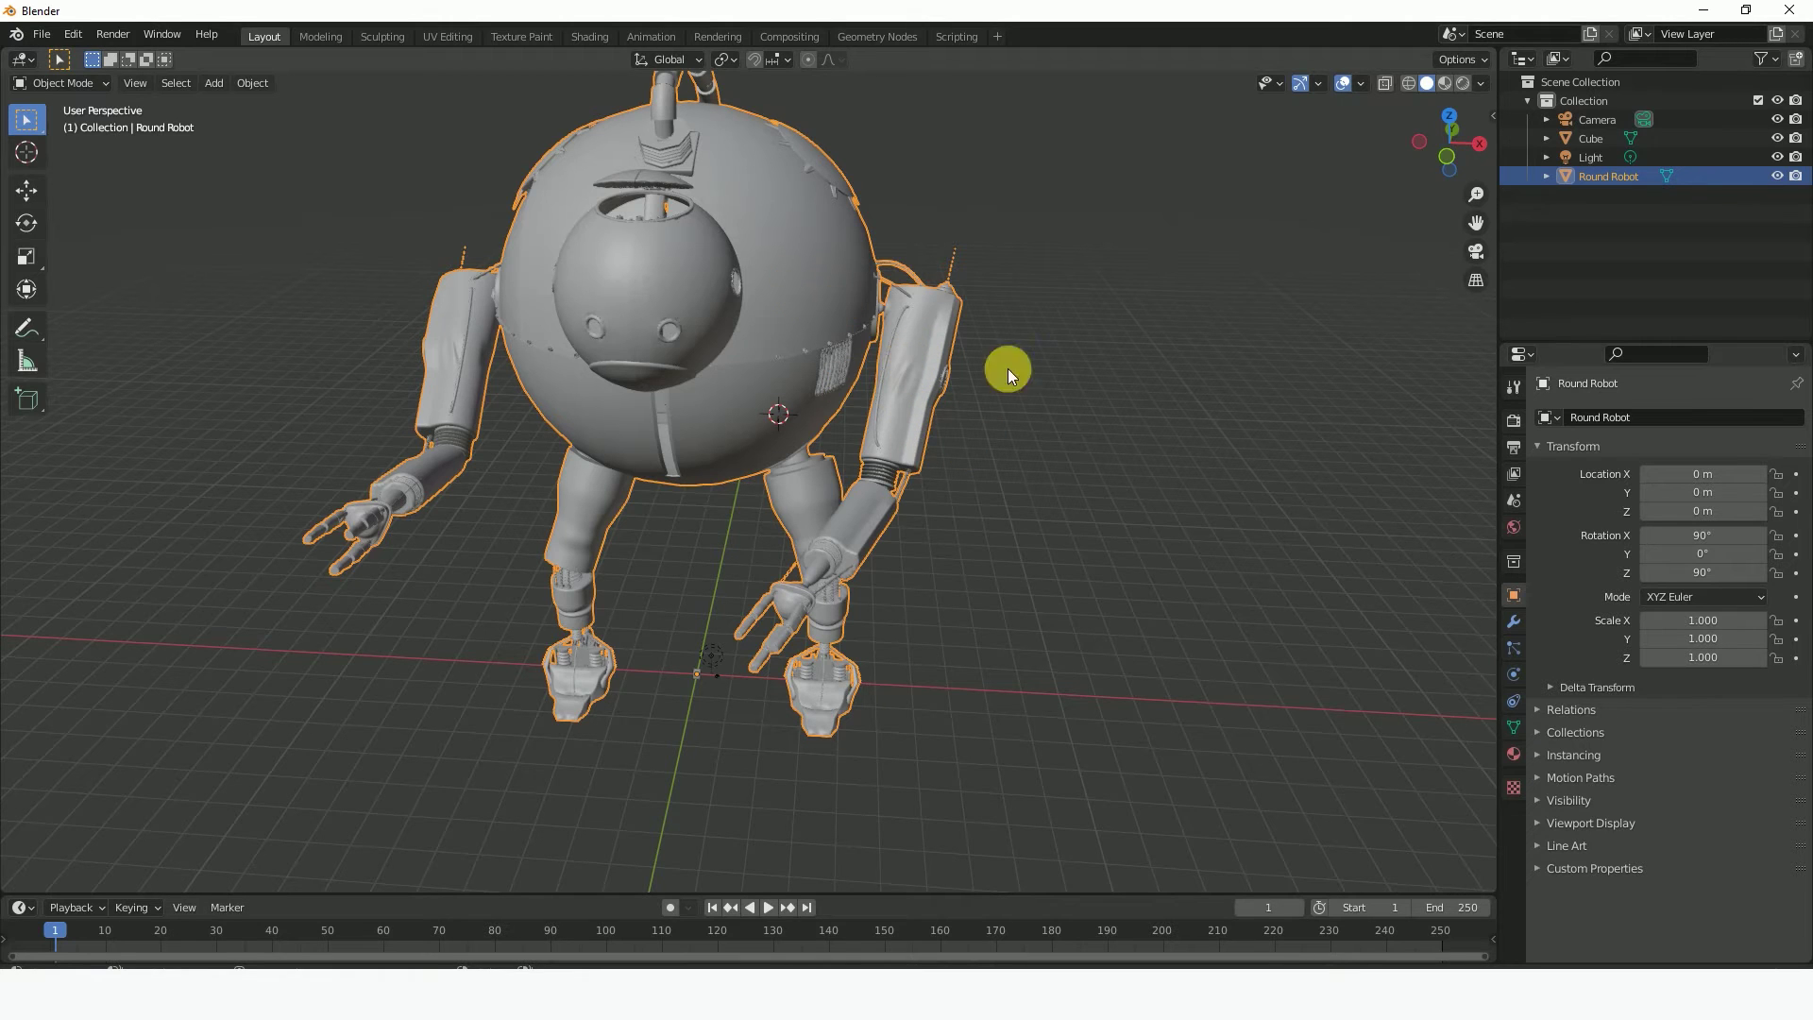
left_click(1514, 755)
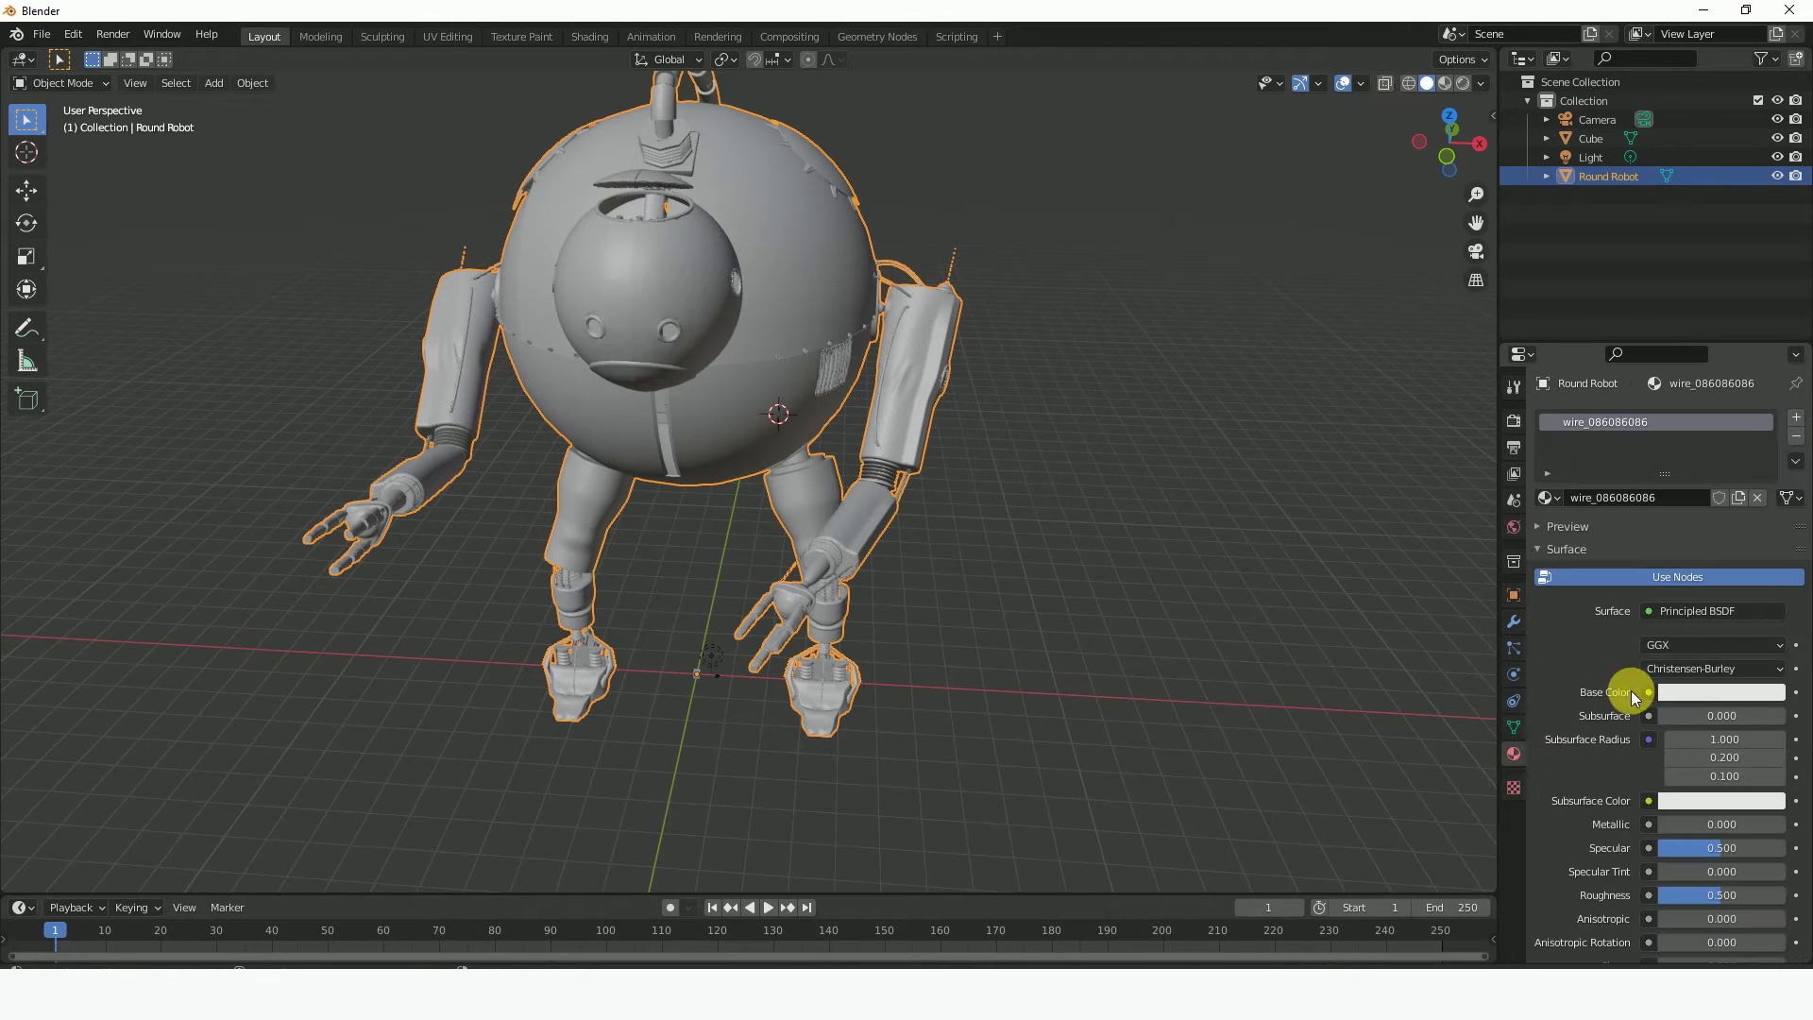
left_click(1722, 614)
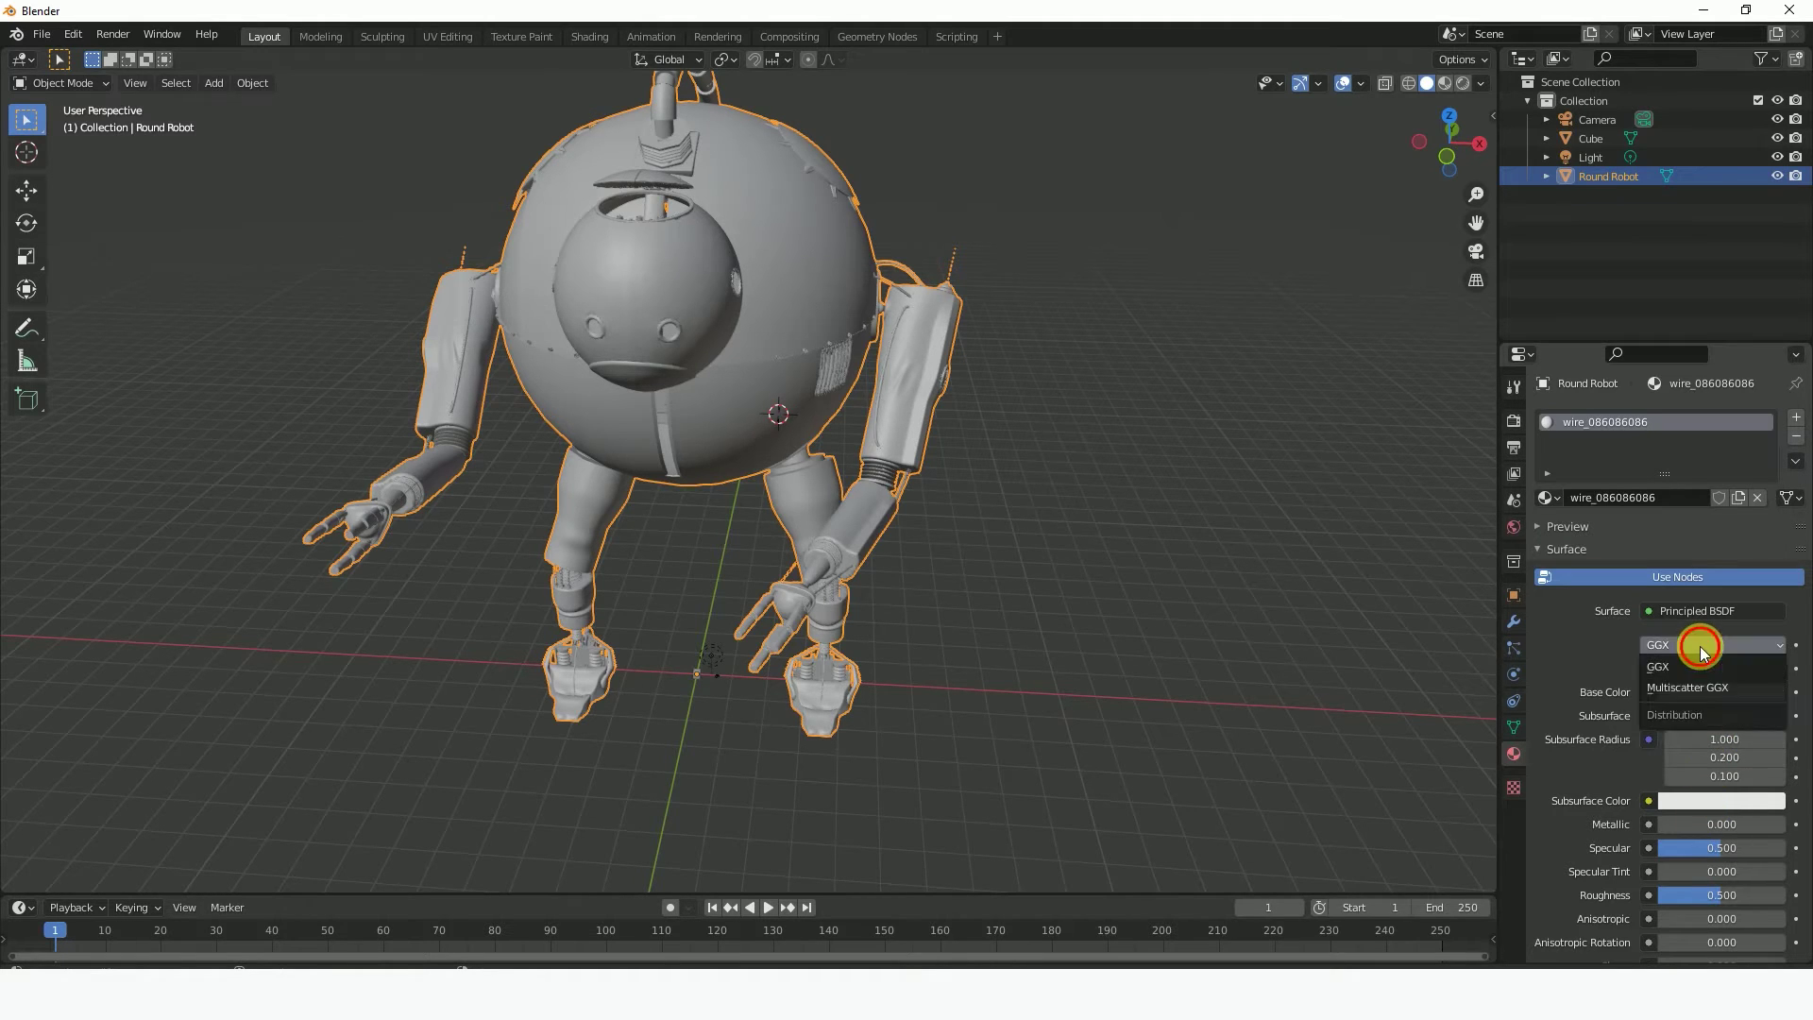
left_click(1704, 613)
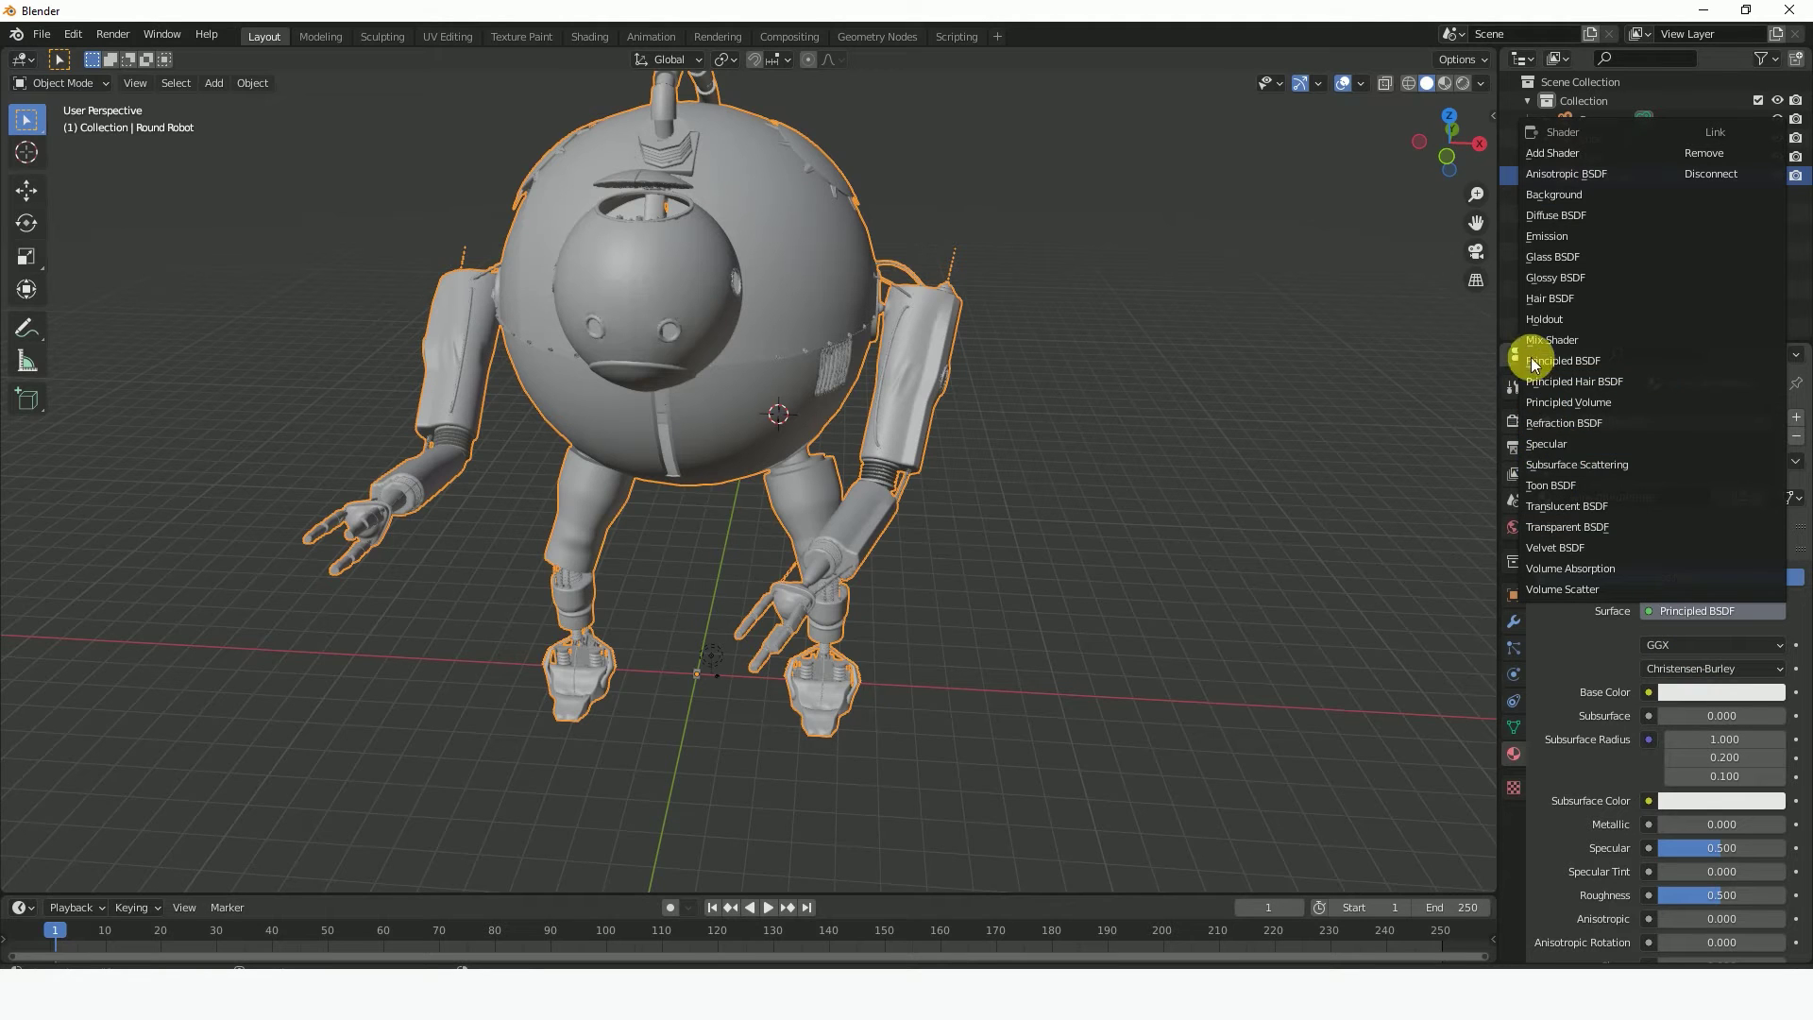
left_click(1557, 257)
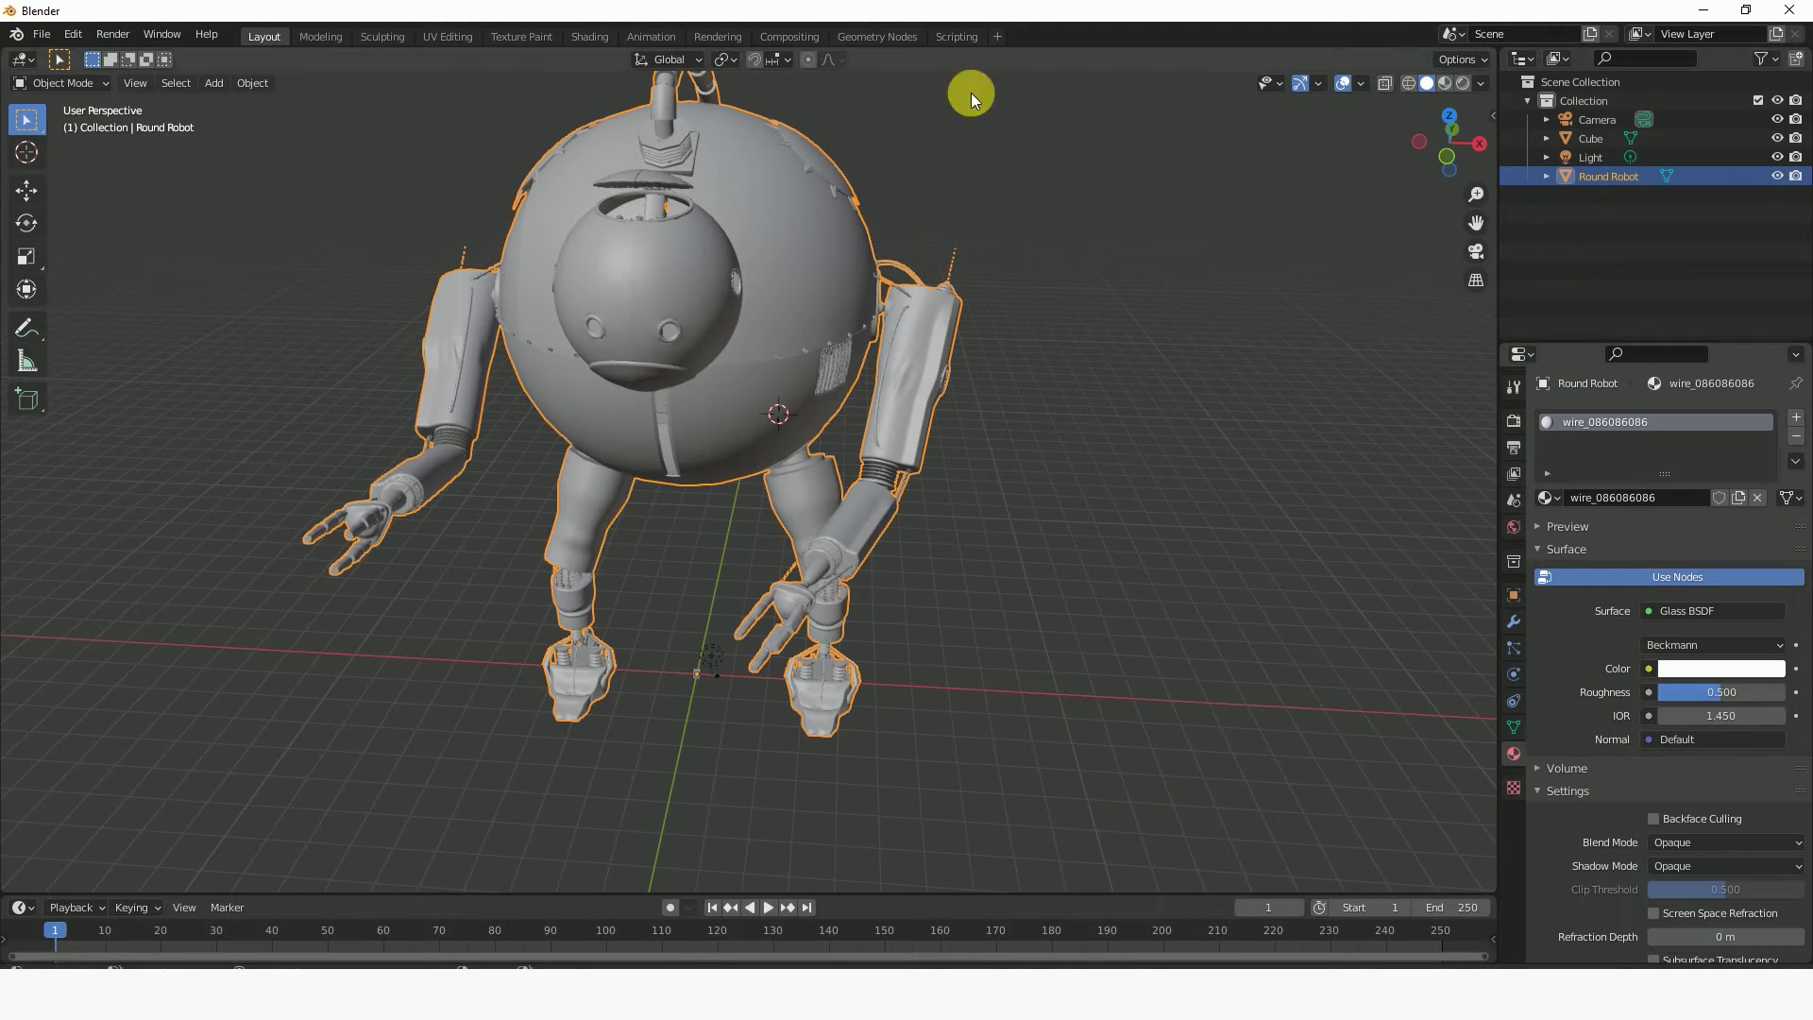
left_click(1444, 82)
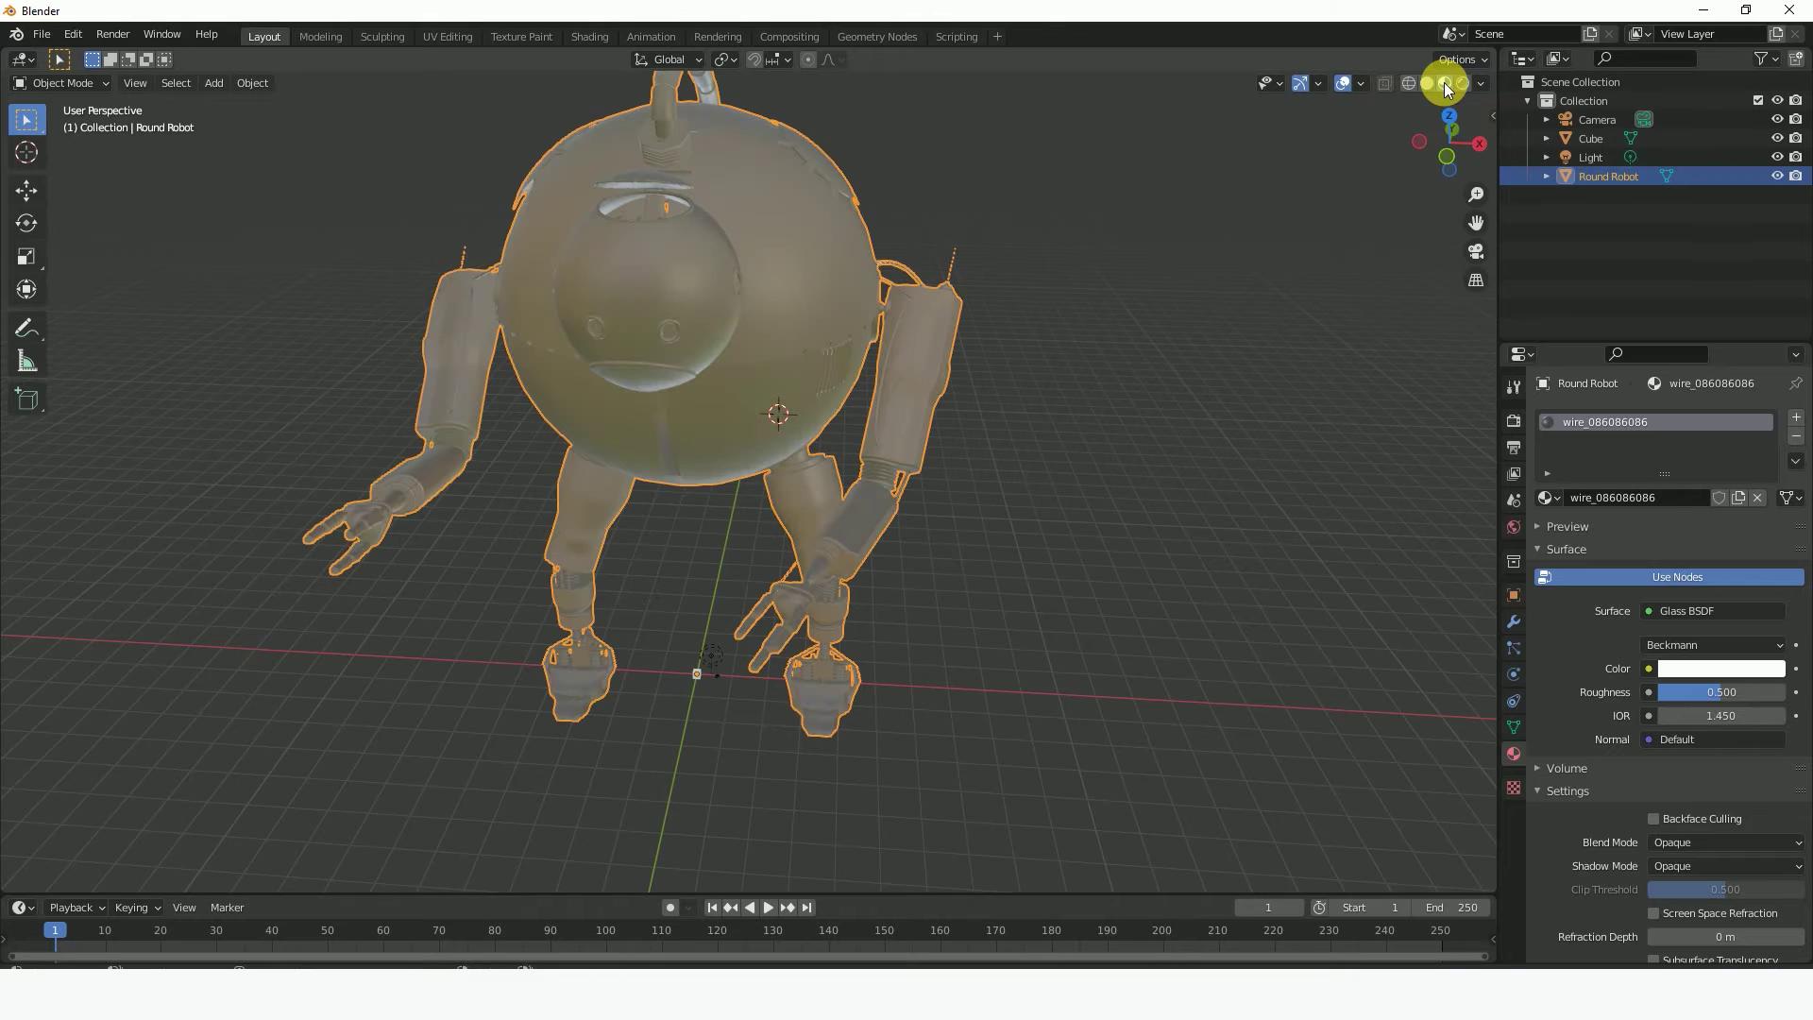
middle_click_drag(710, 480, 639, 512)
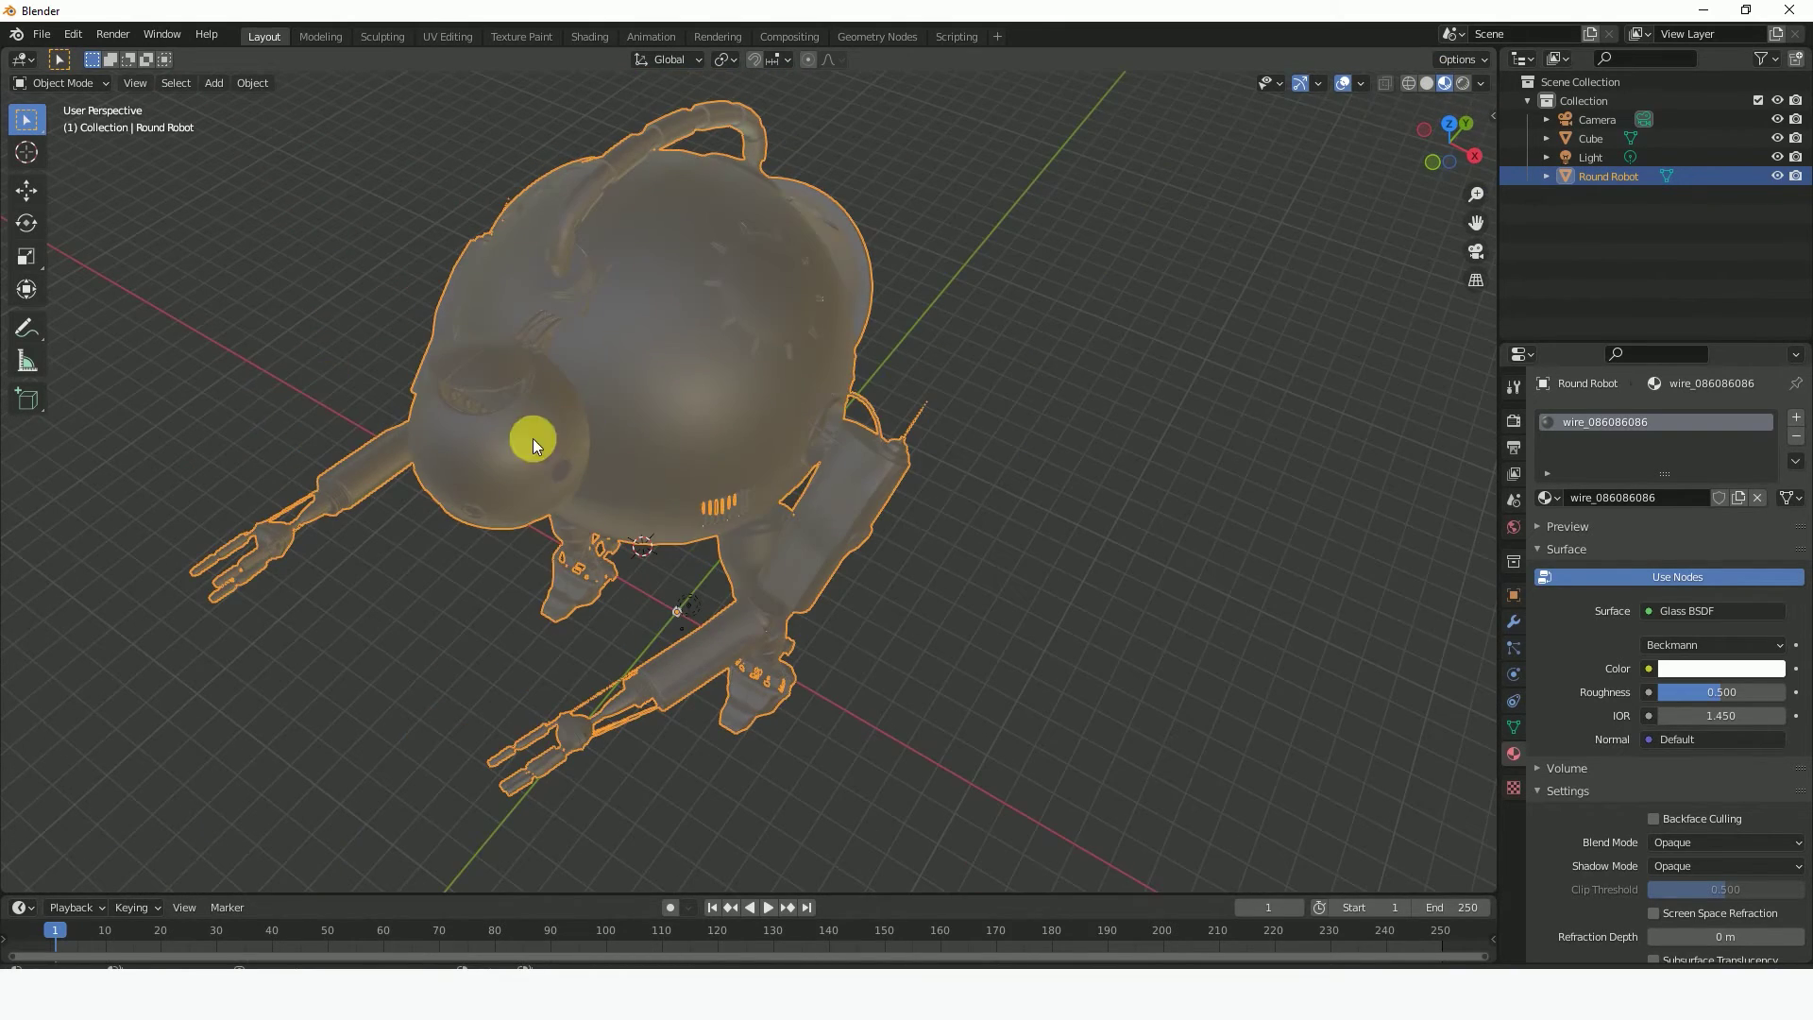
middle_click_drag(596, 441, 1492, 129)
middle_click_drag(1379, 128, 815, 354)
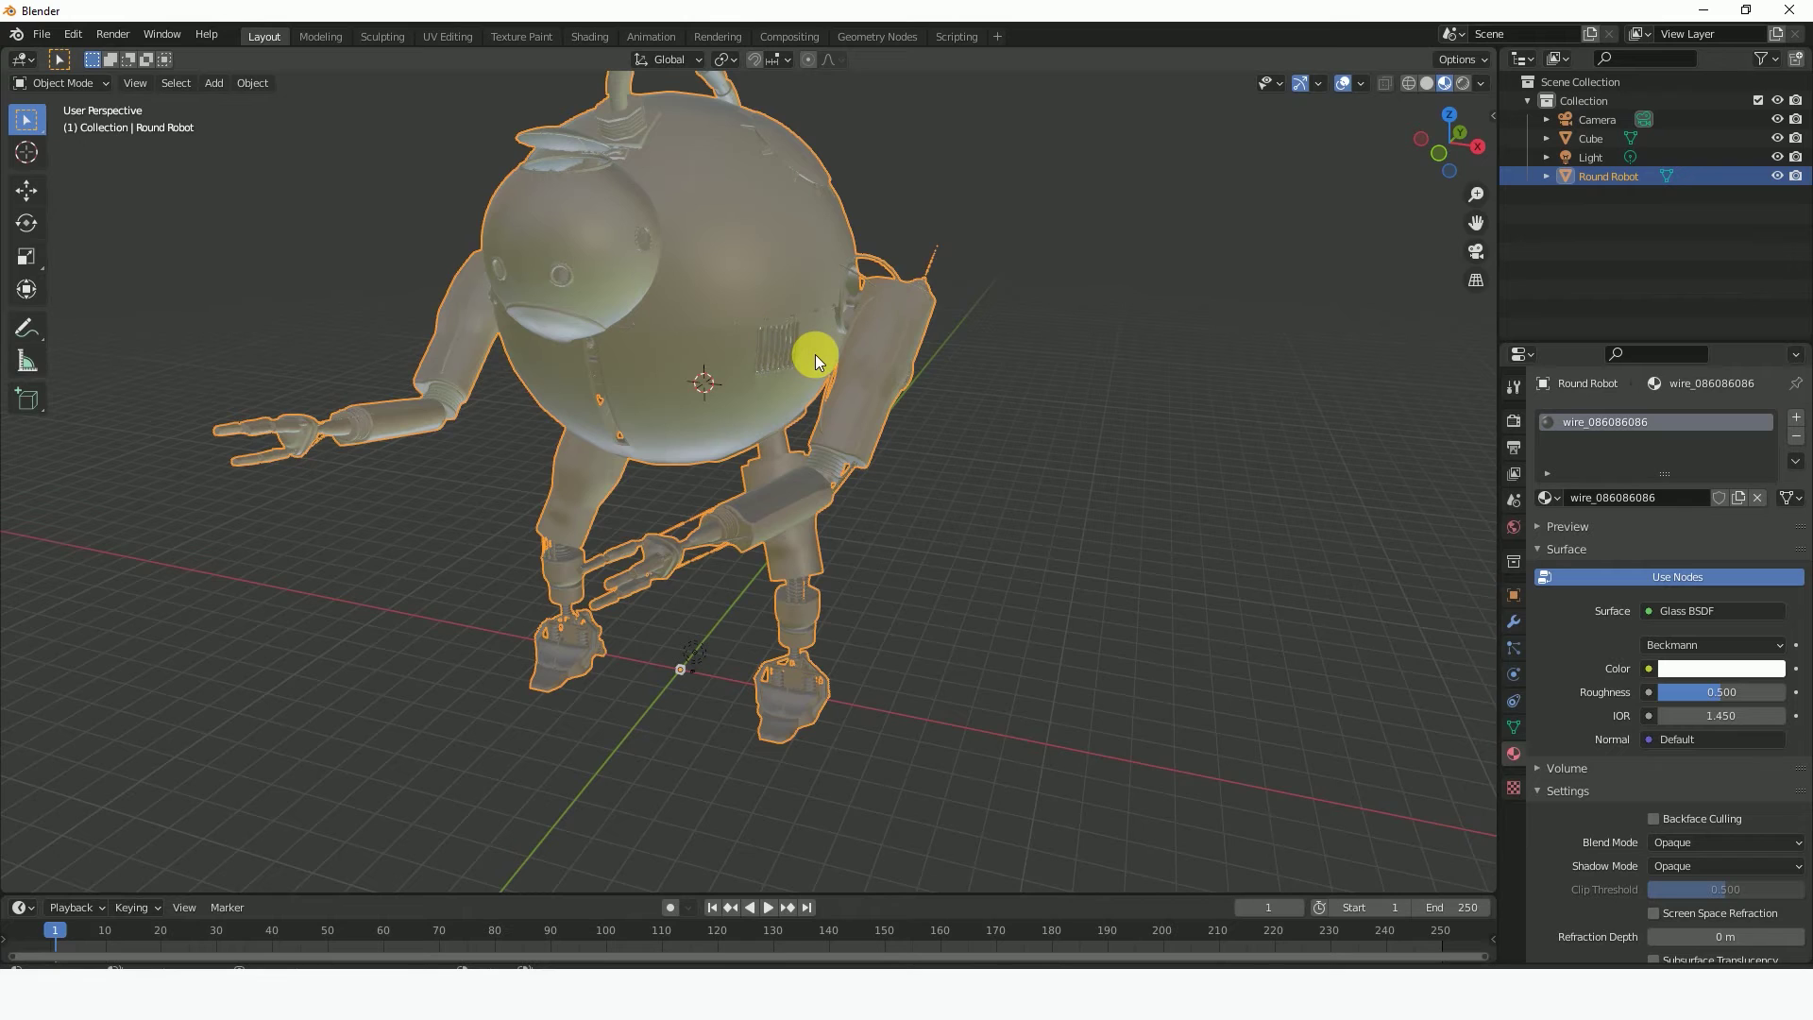
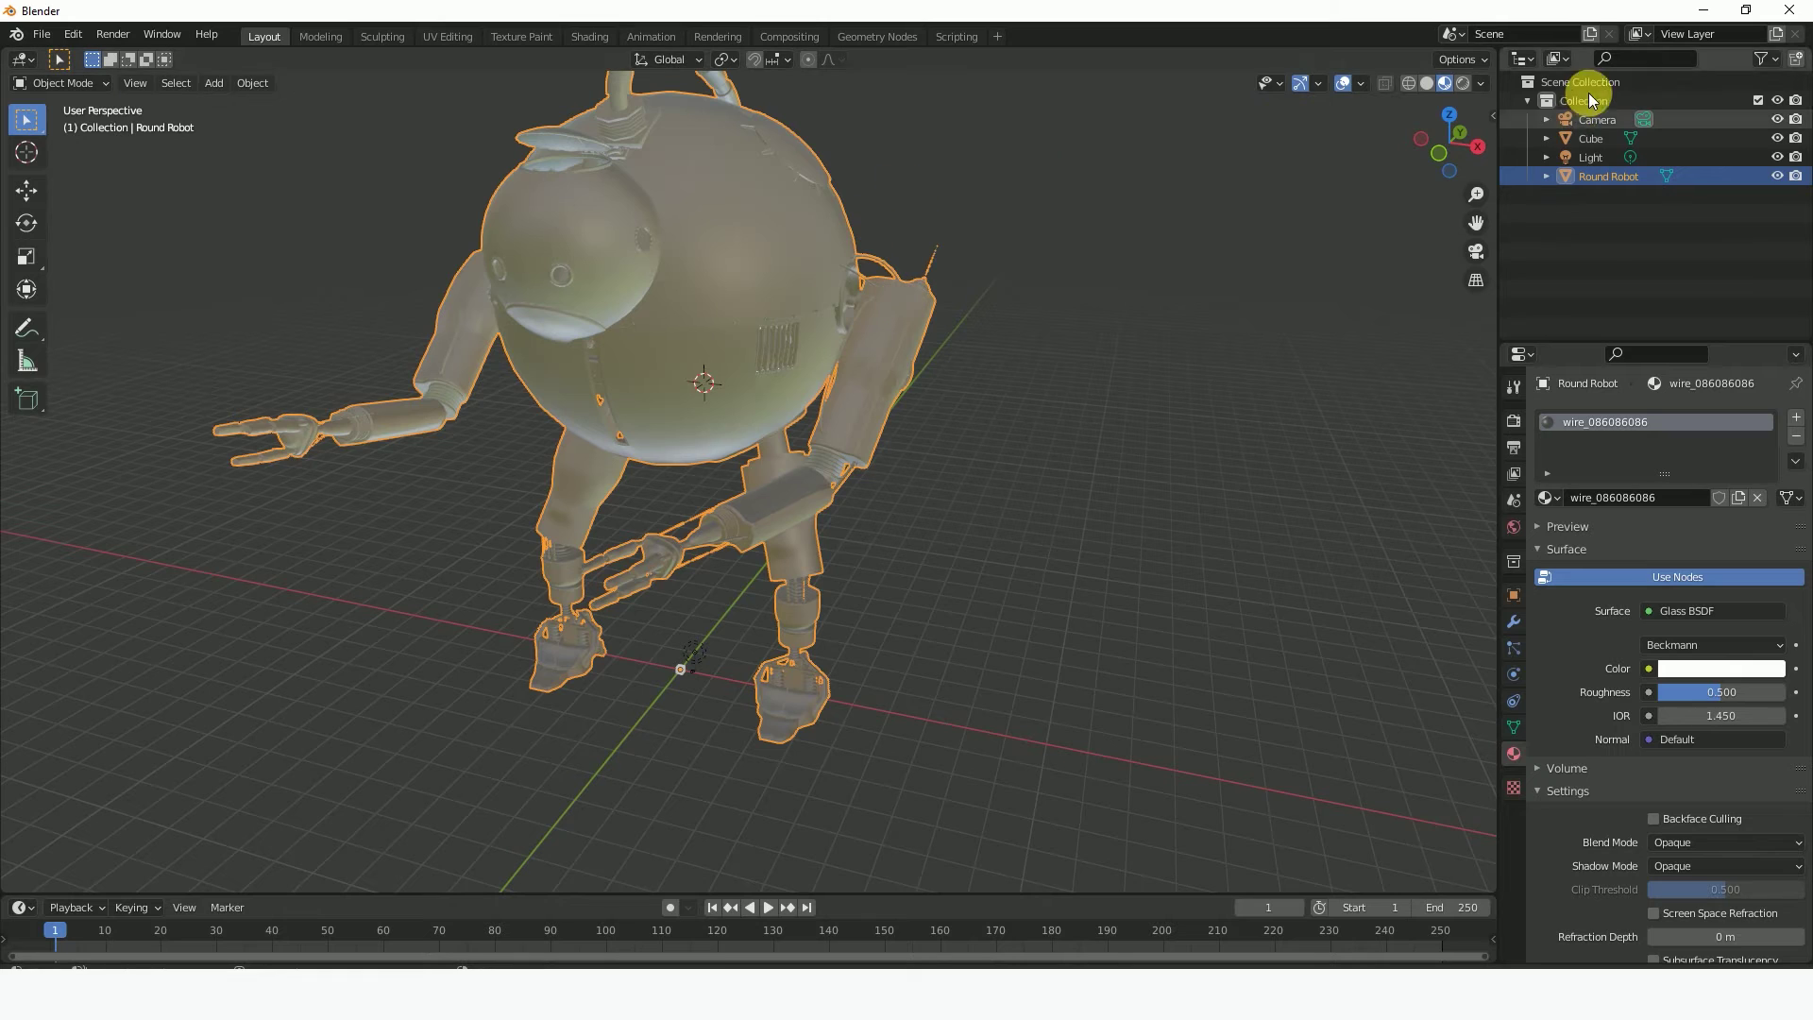
- Display the viewport in Rendered shading and set the render engine to Cycles
left_click(1466, 83)
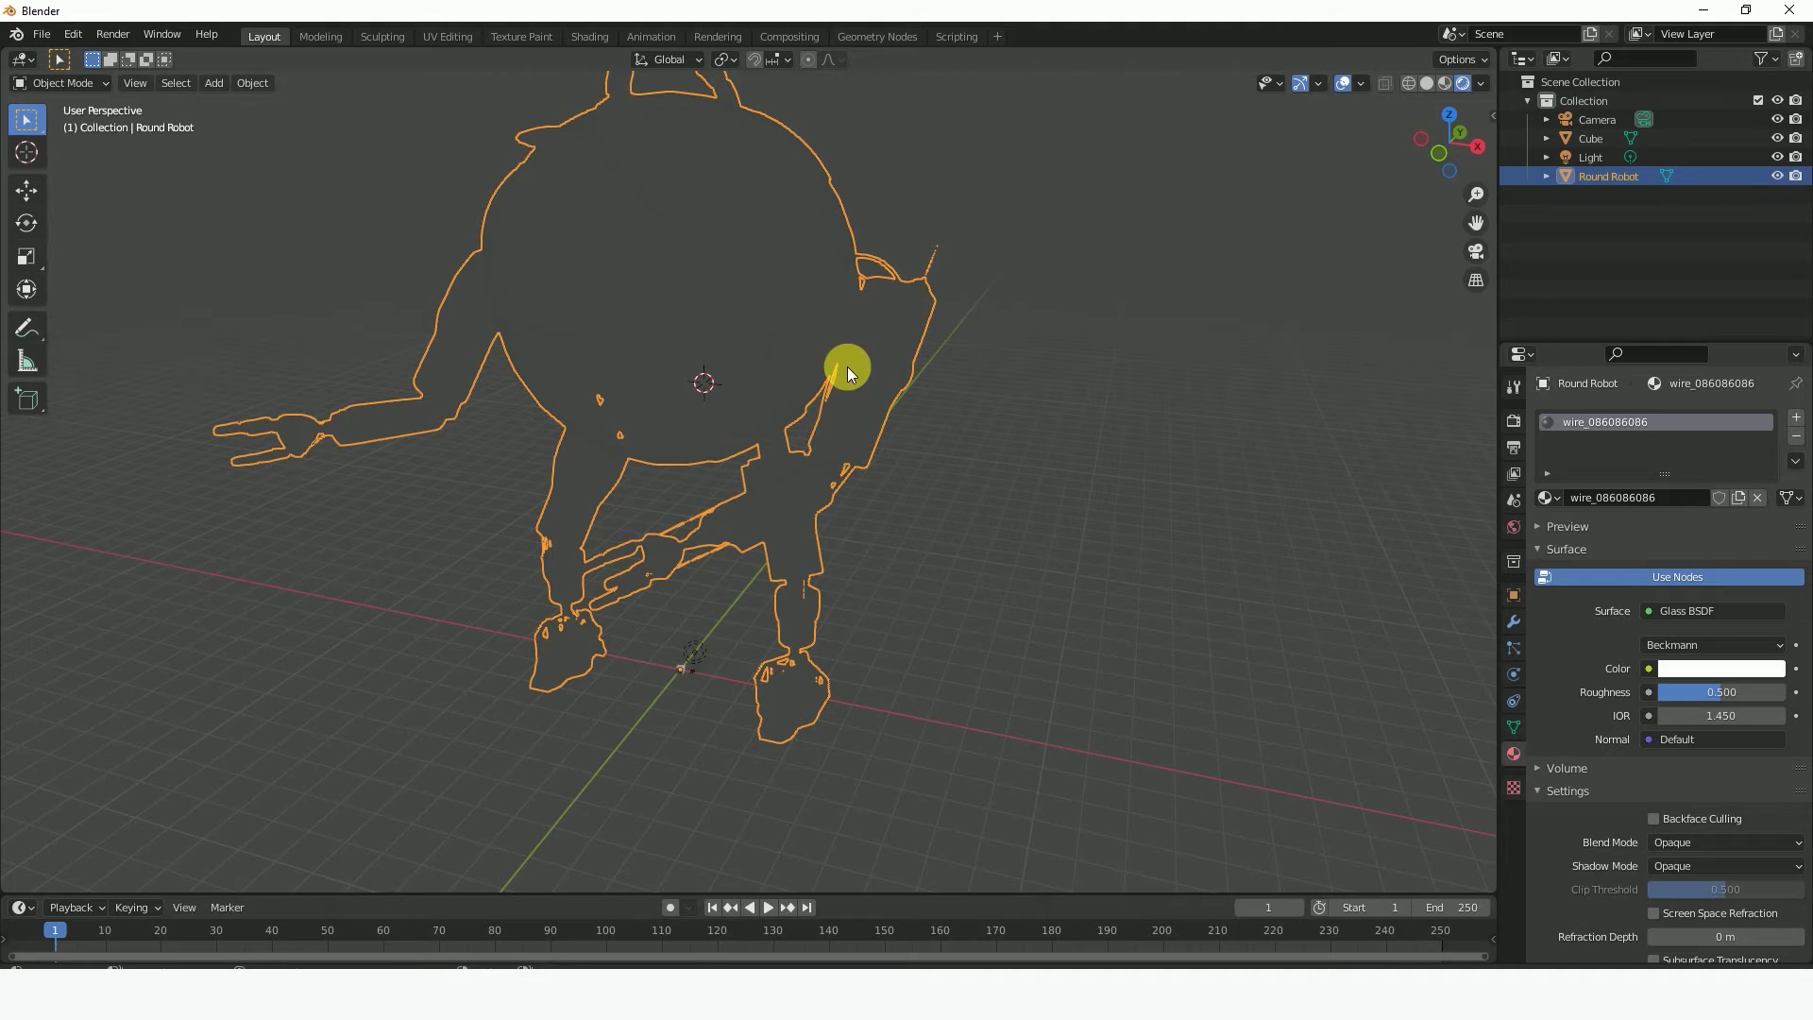
scroll(847, 368, "down", 6)
scroll(874, 399, "up", 4)
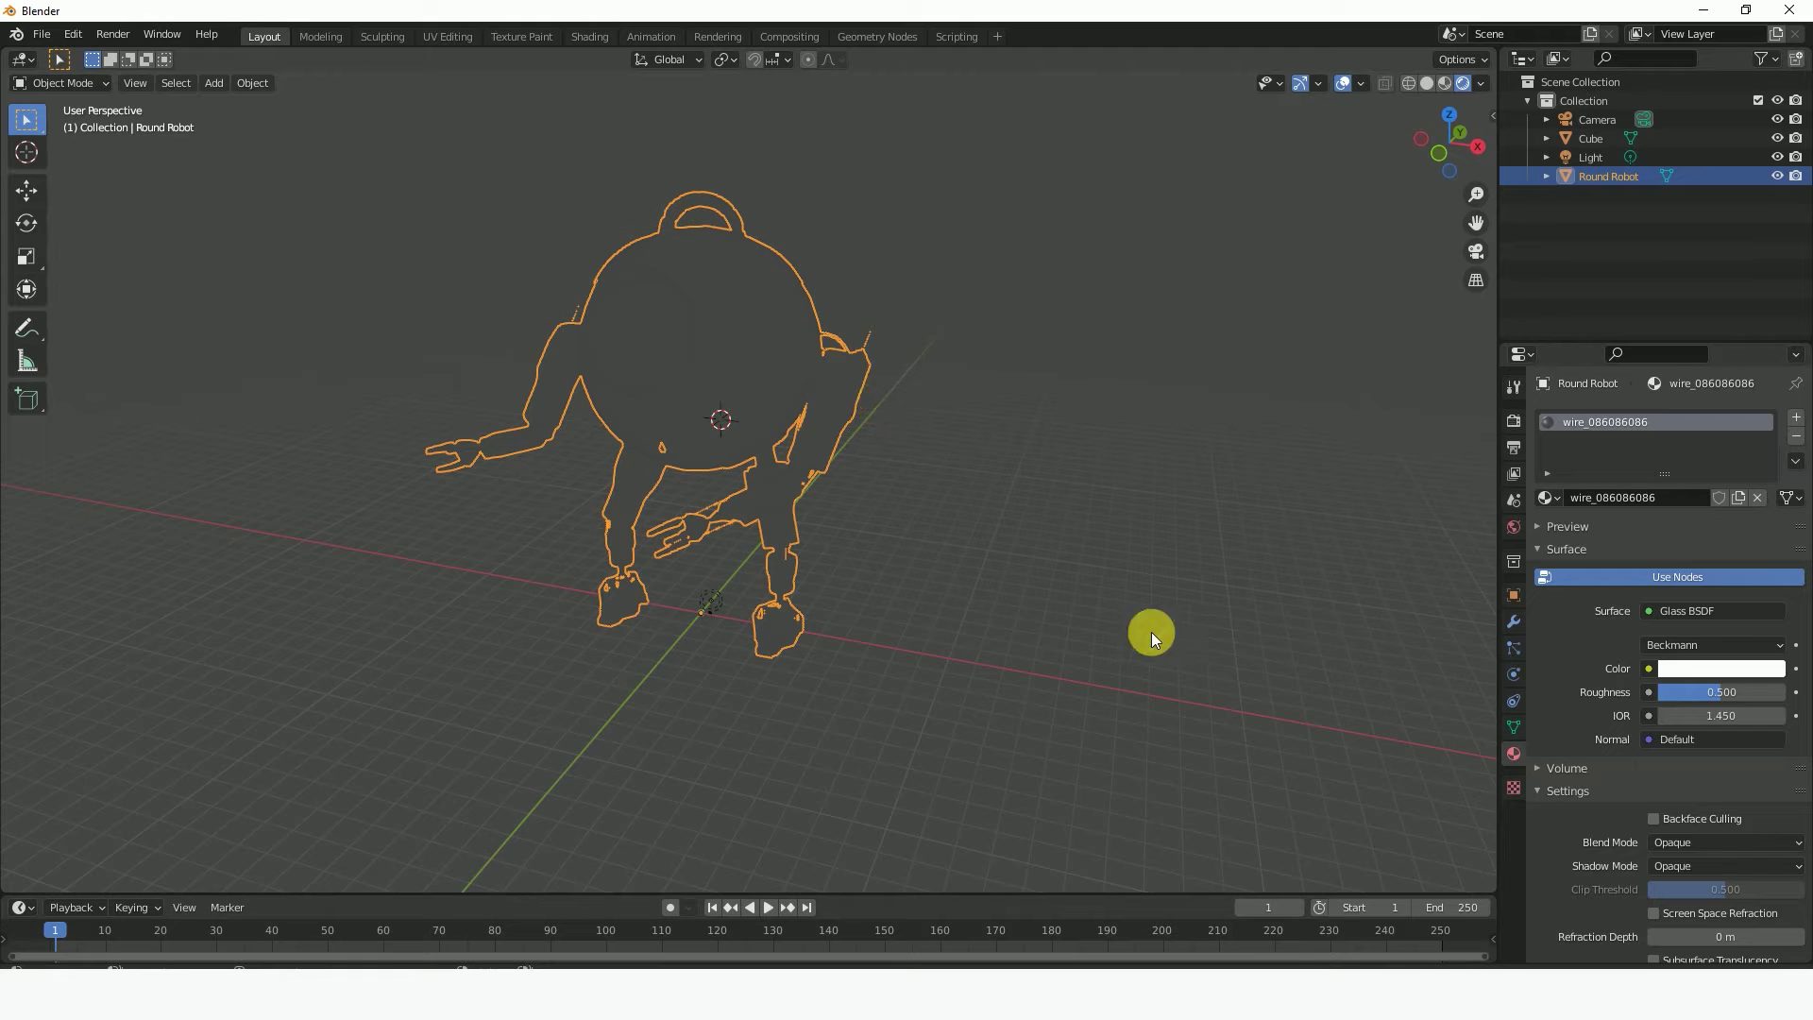
left_click(1512, 422)
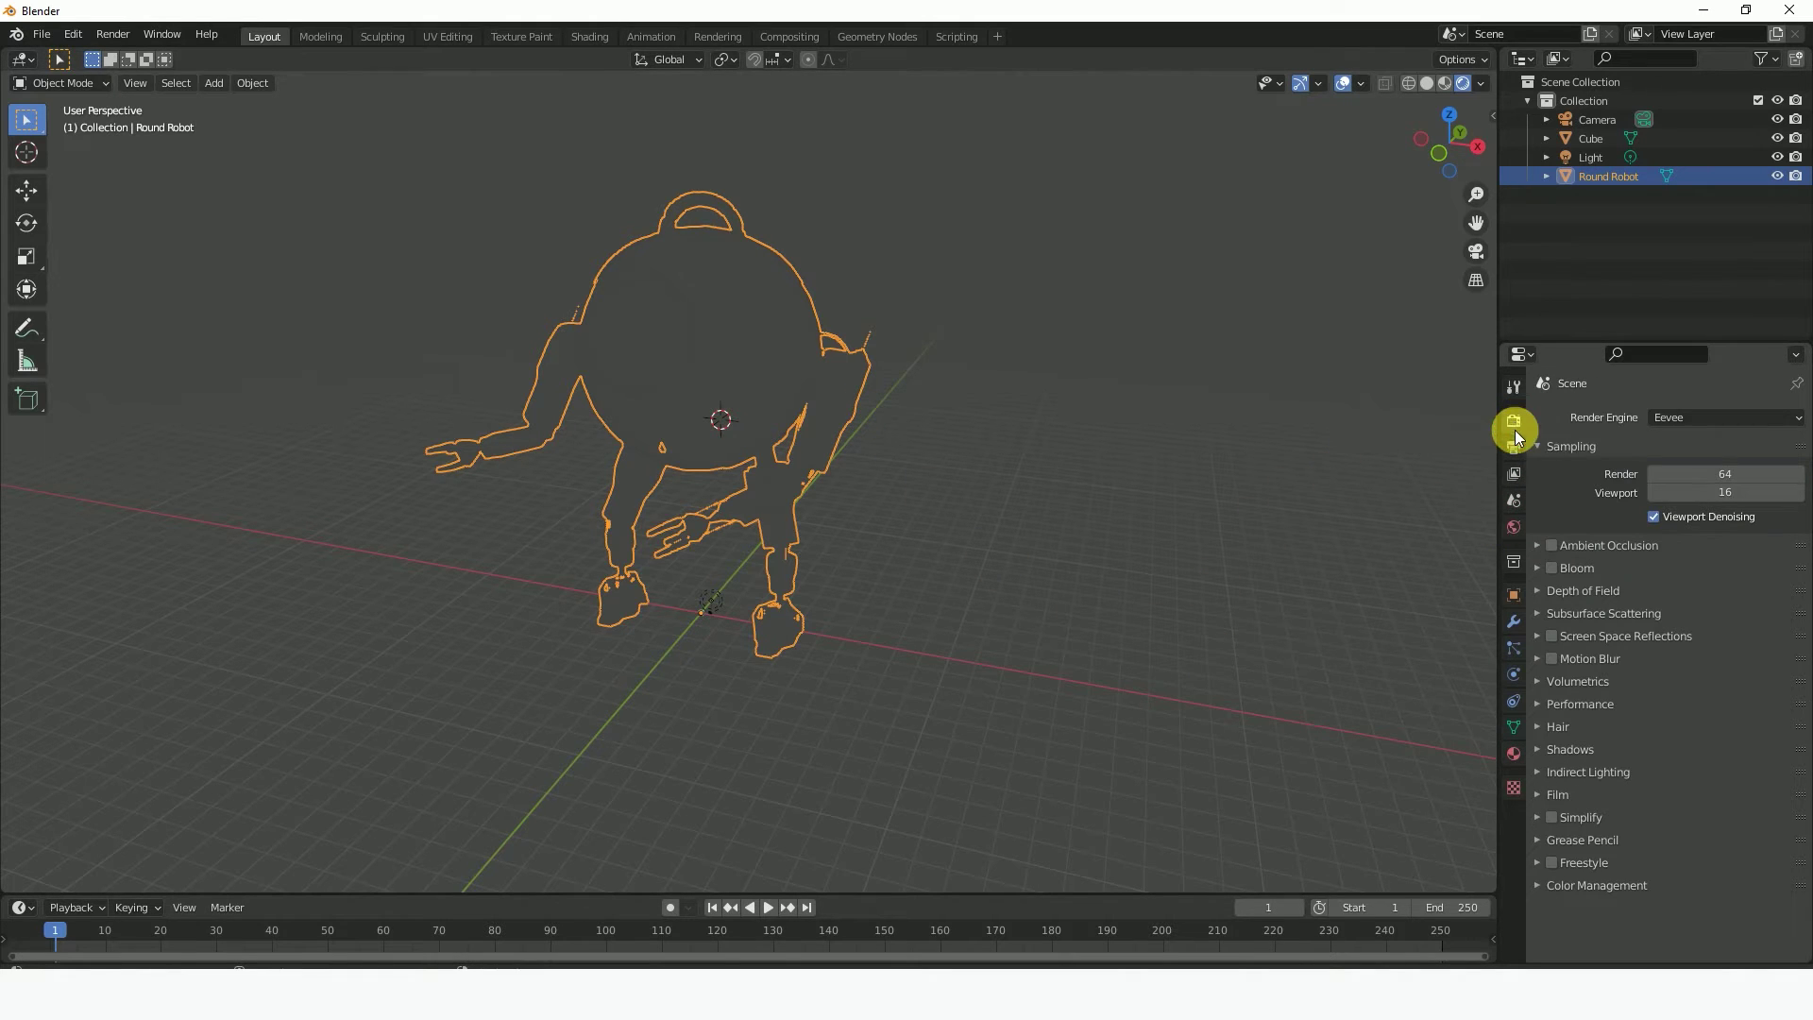
left_click(1711, 413)
left_click(1679, 481)
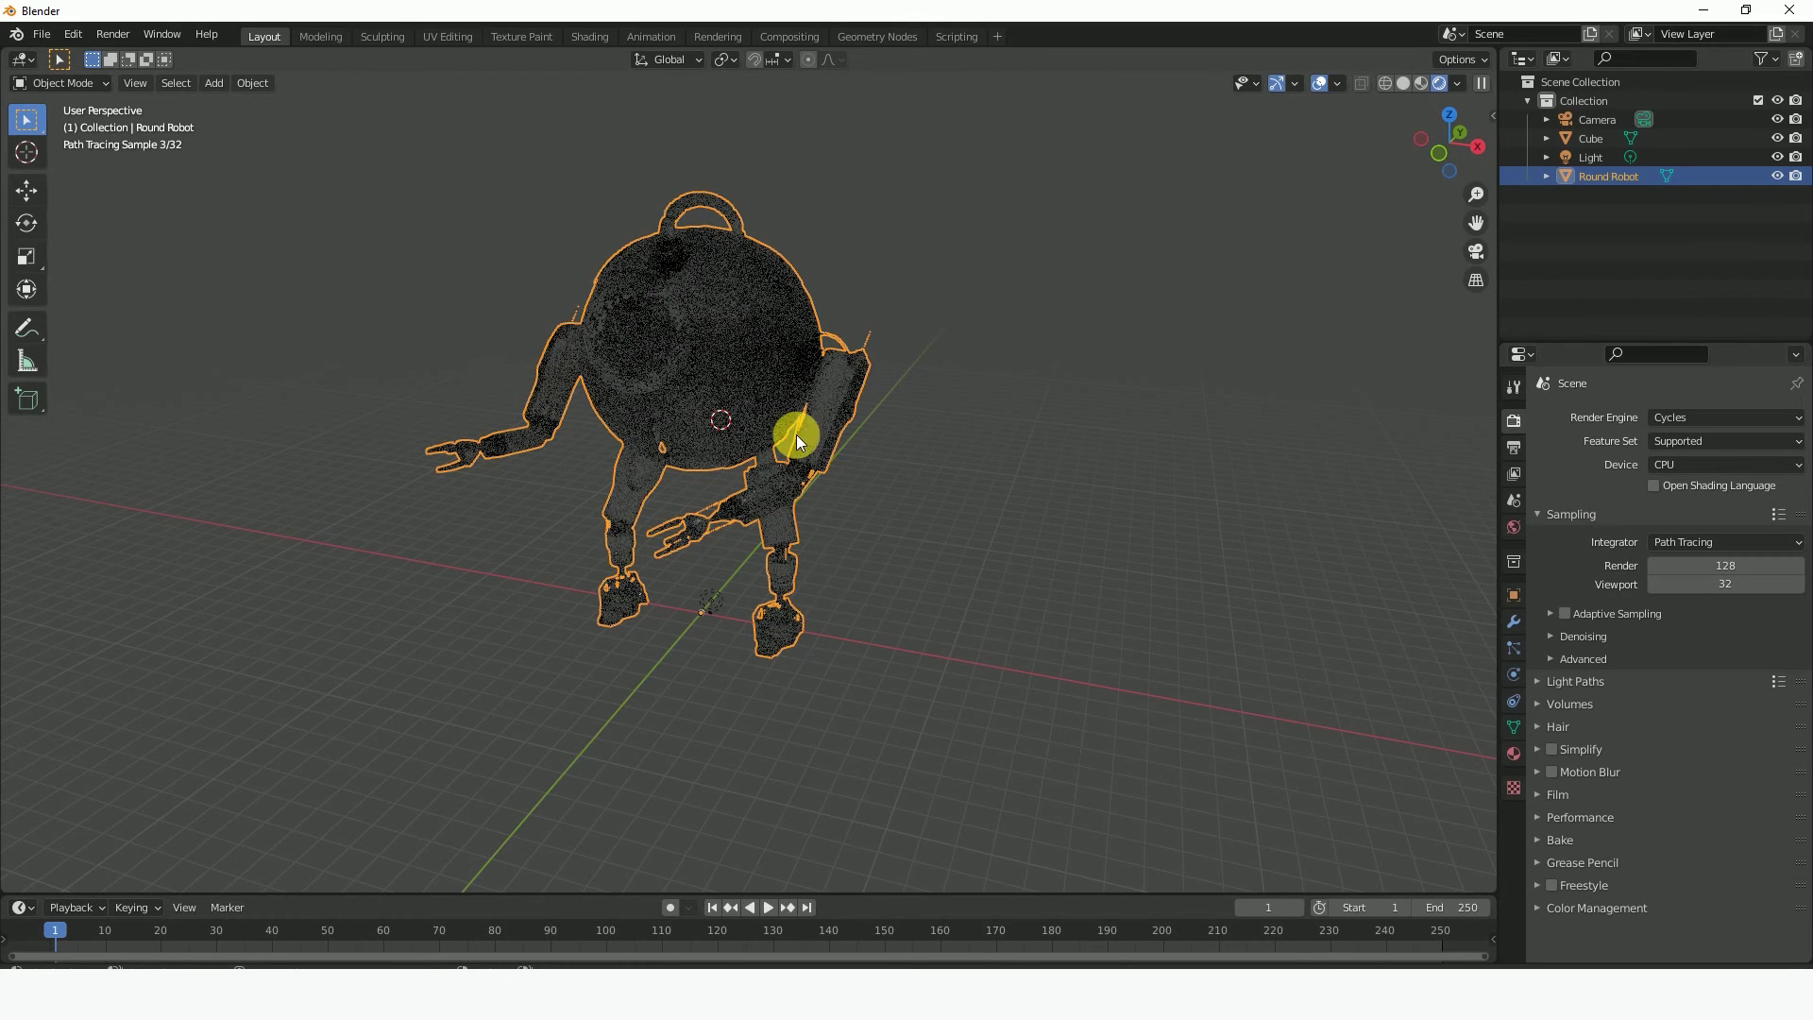
scroll(793, 434, "up", 4)
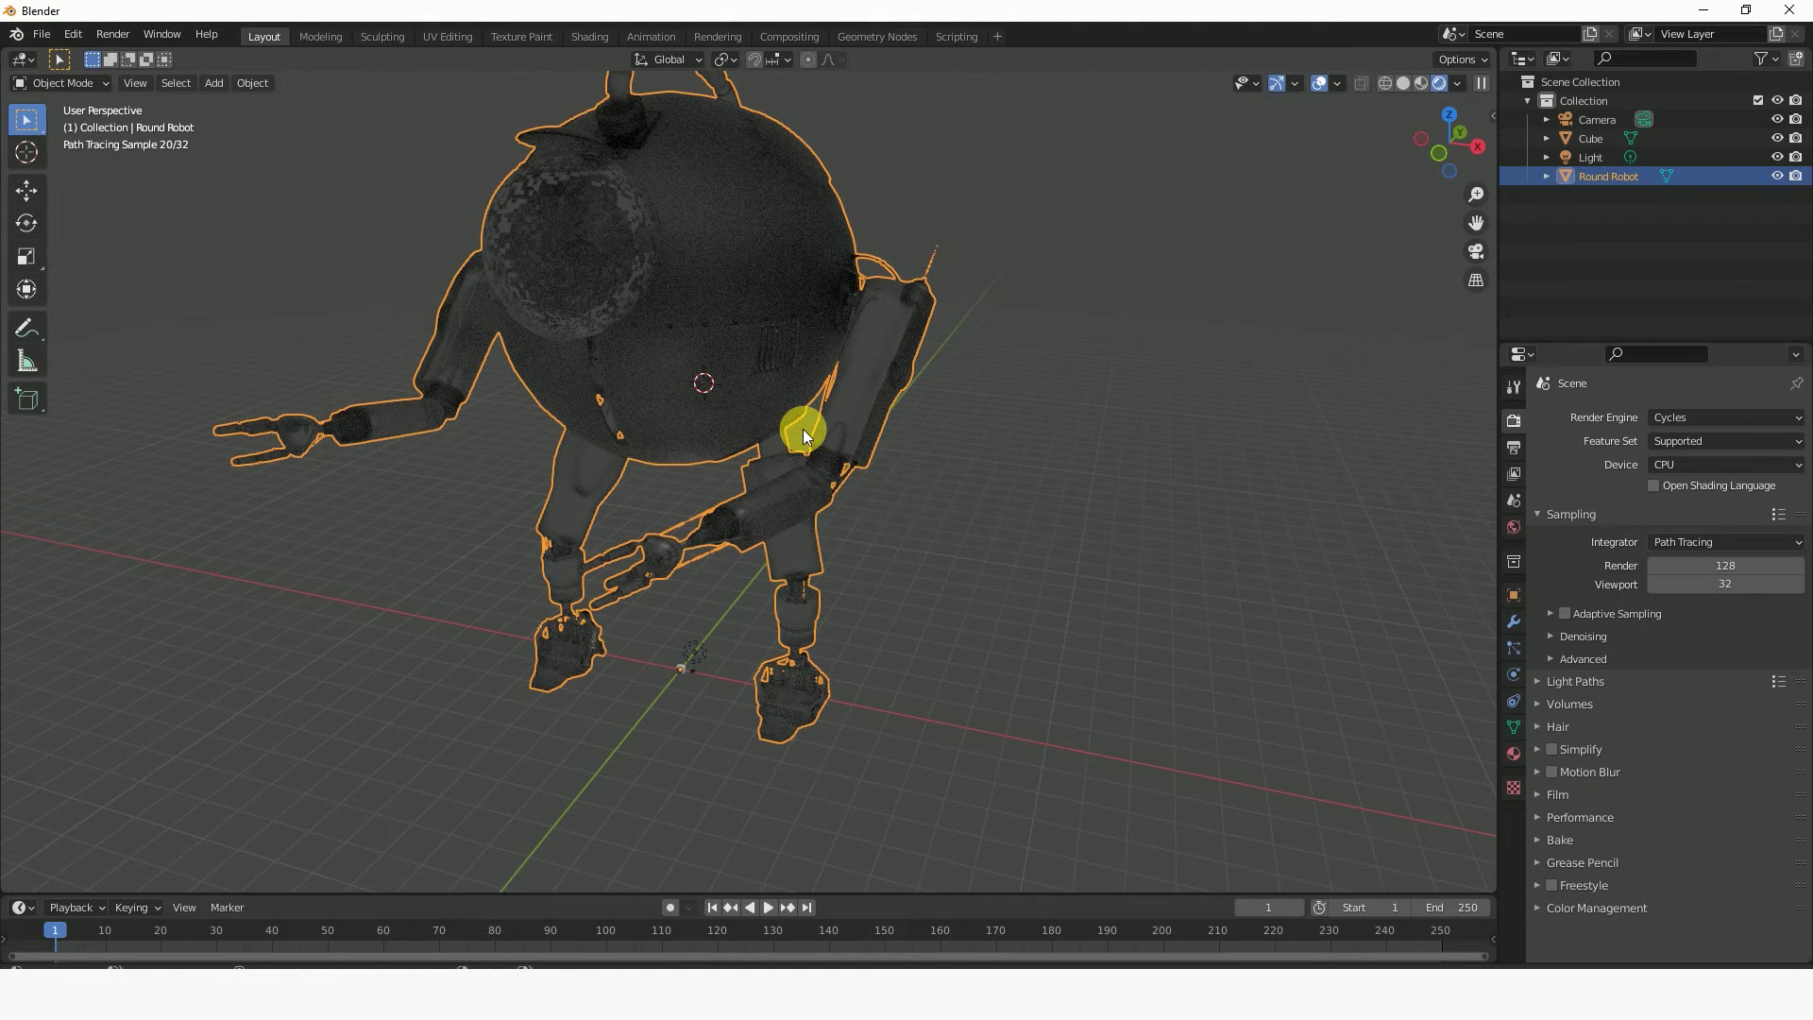
scroll(850, 453, "down", 5)
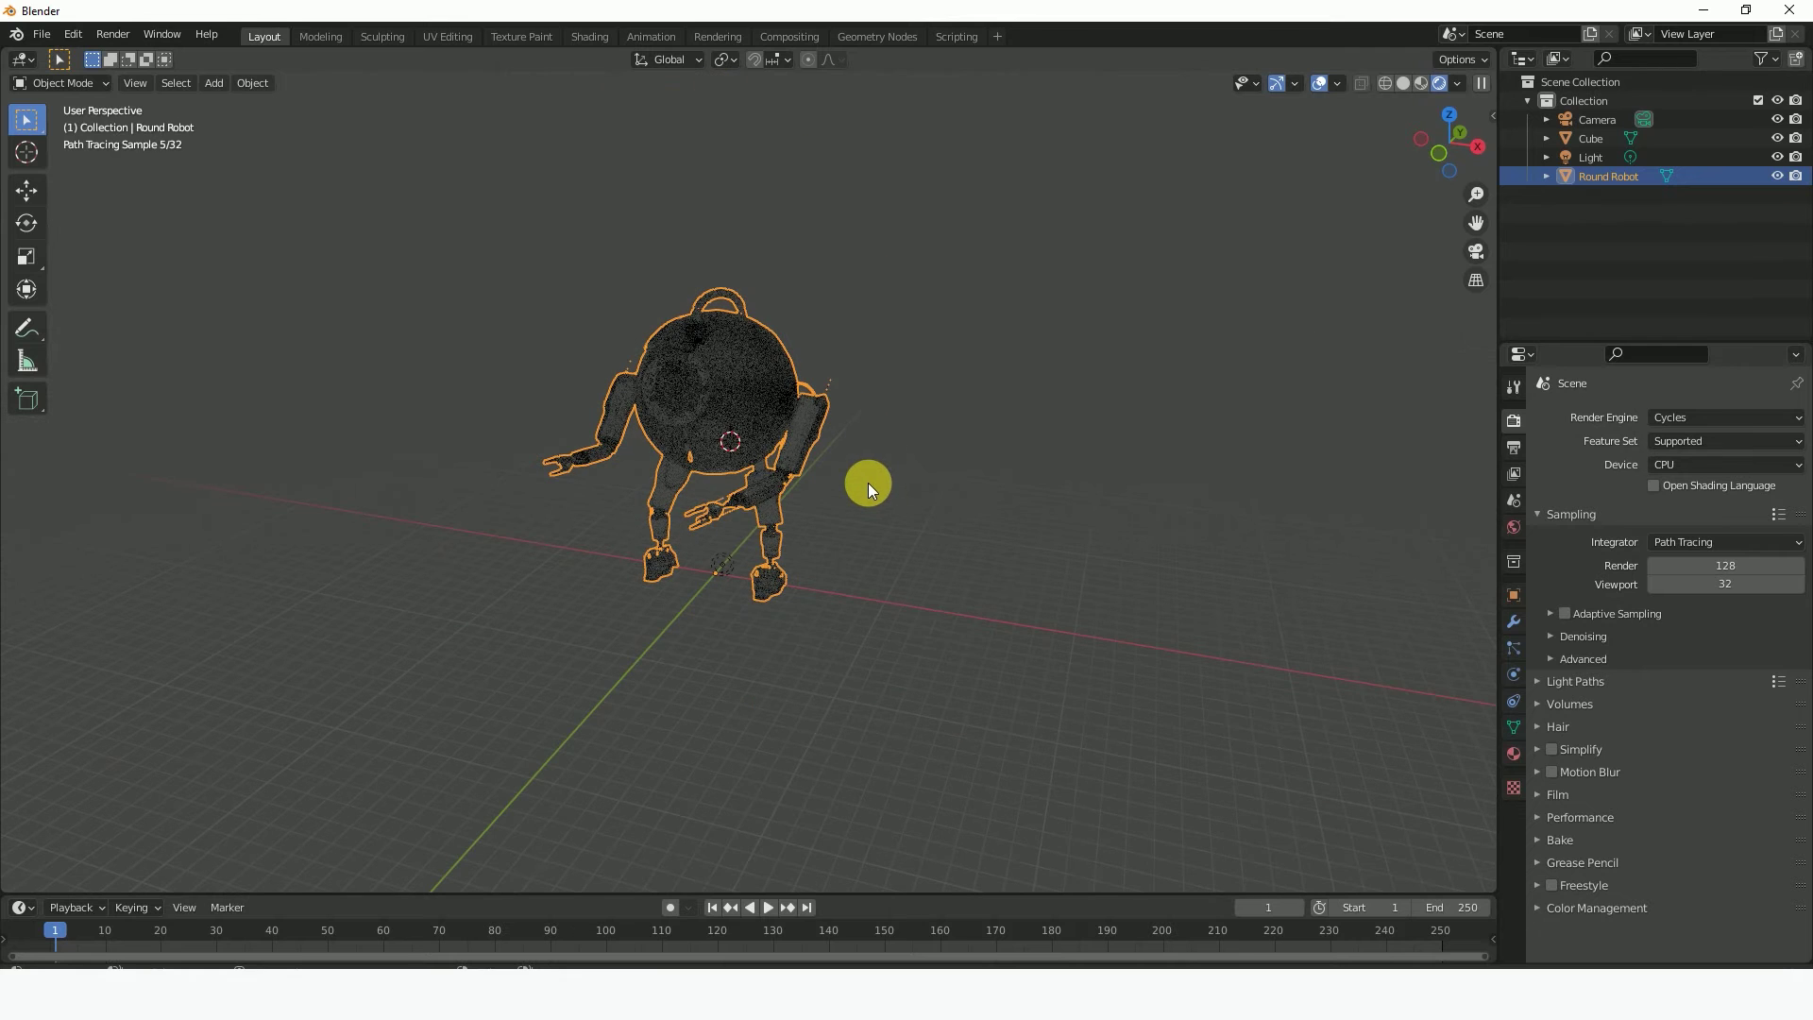
- Add a sun light and move it straight up along the Z axis to above the robot's head
key("shift+a")
mouse_move(869, 484)
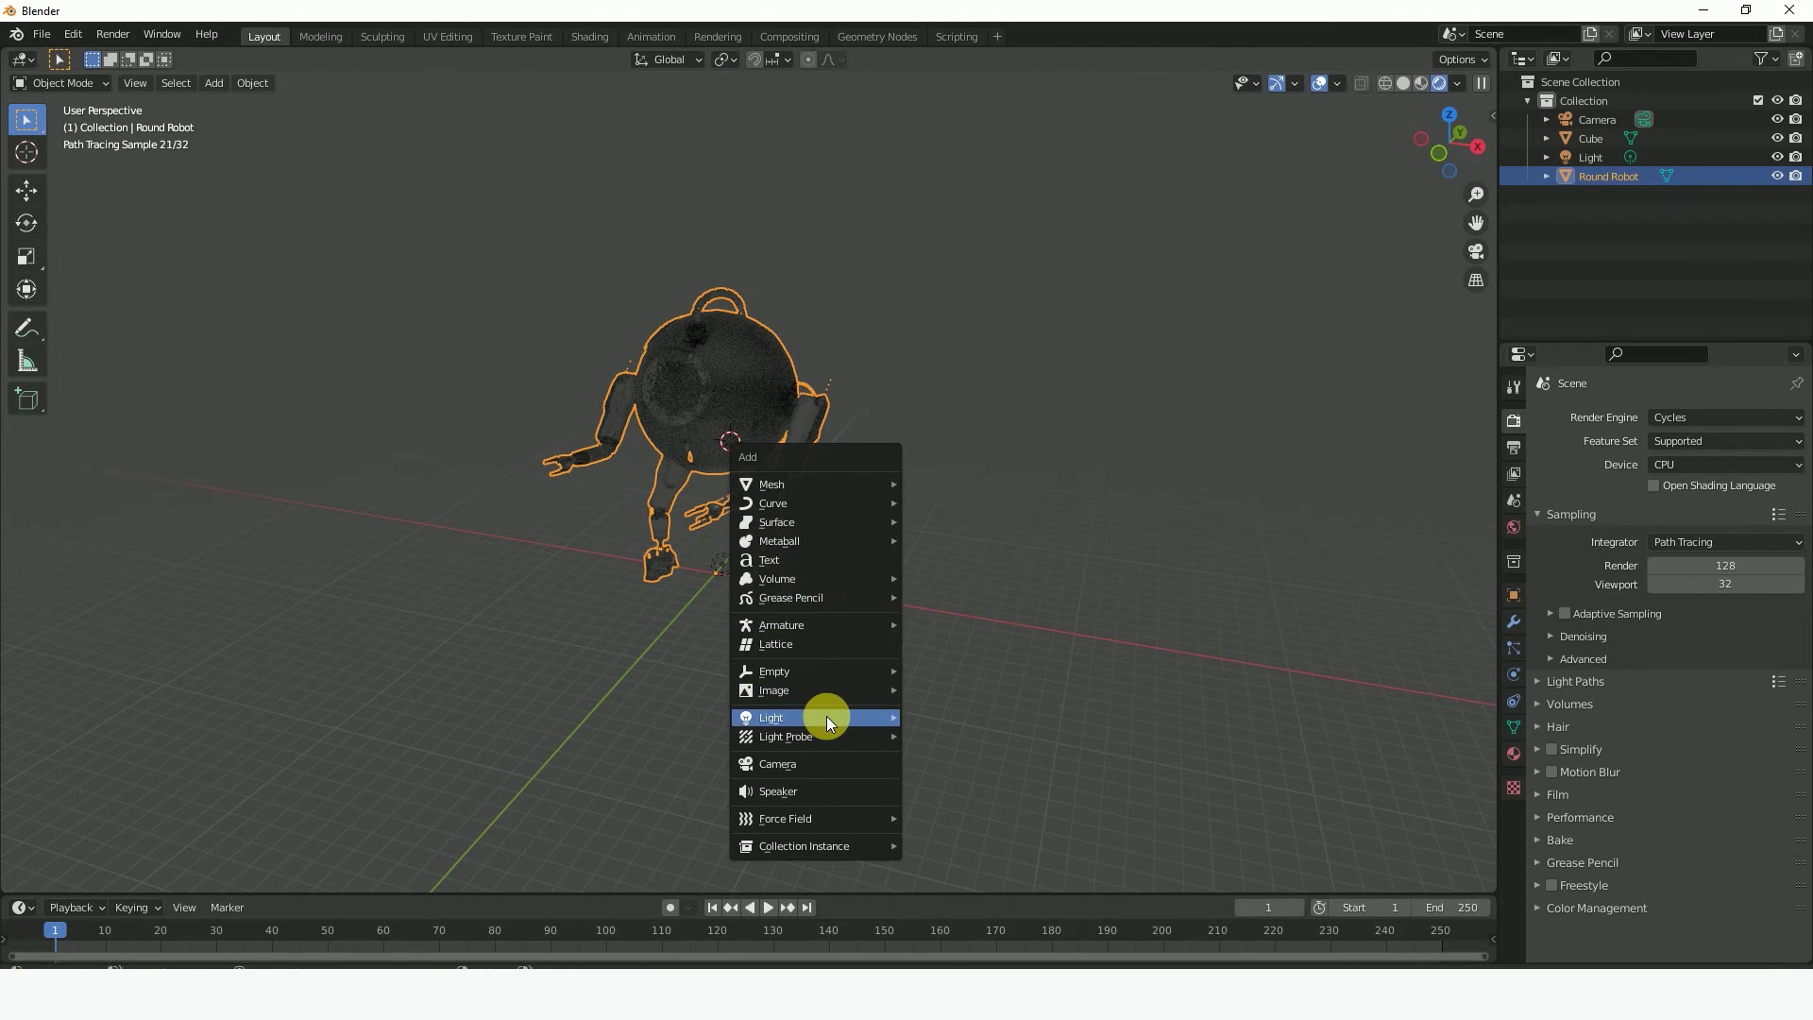
mouse_move(830, 717)
left_click(926, 739)
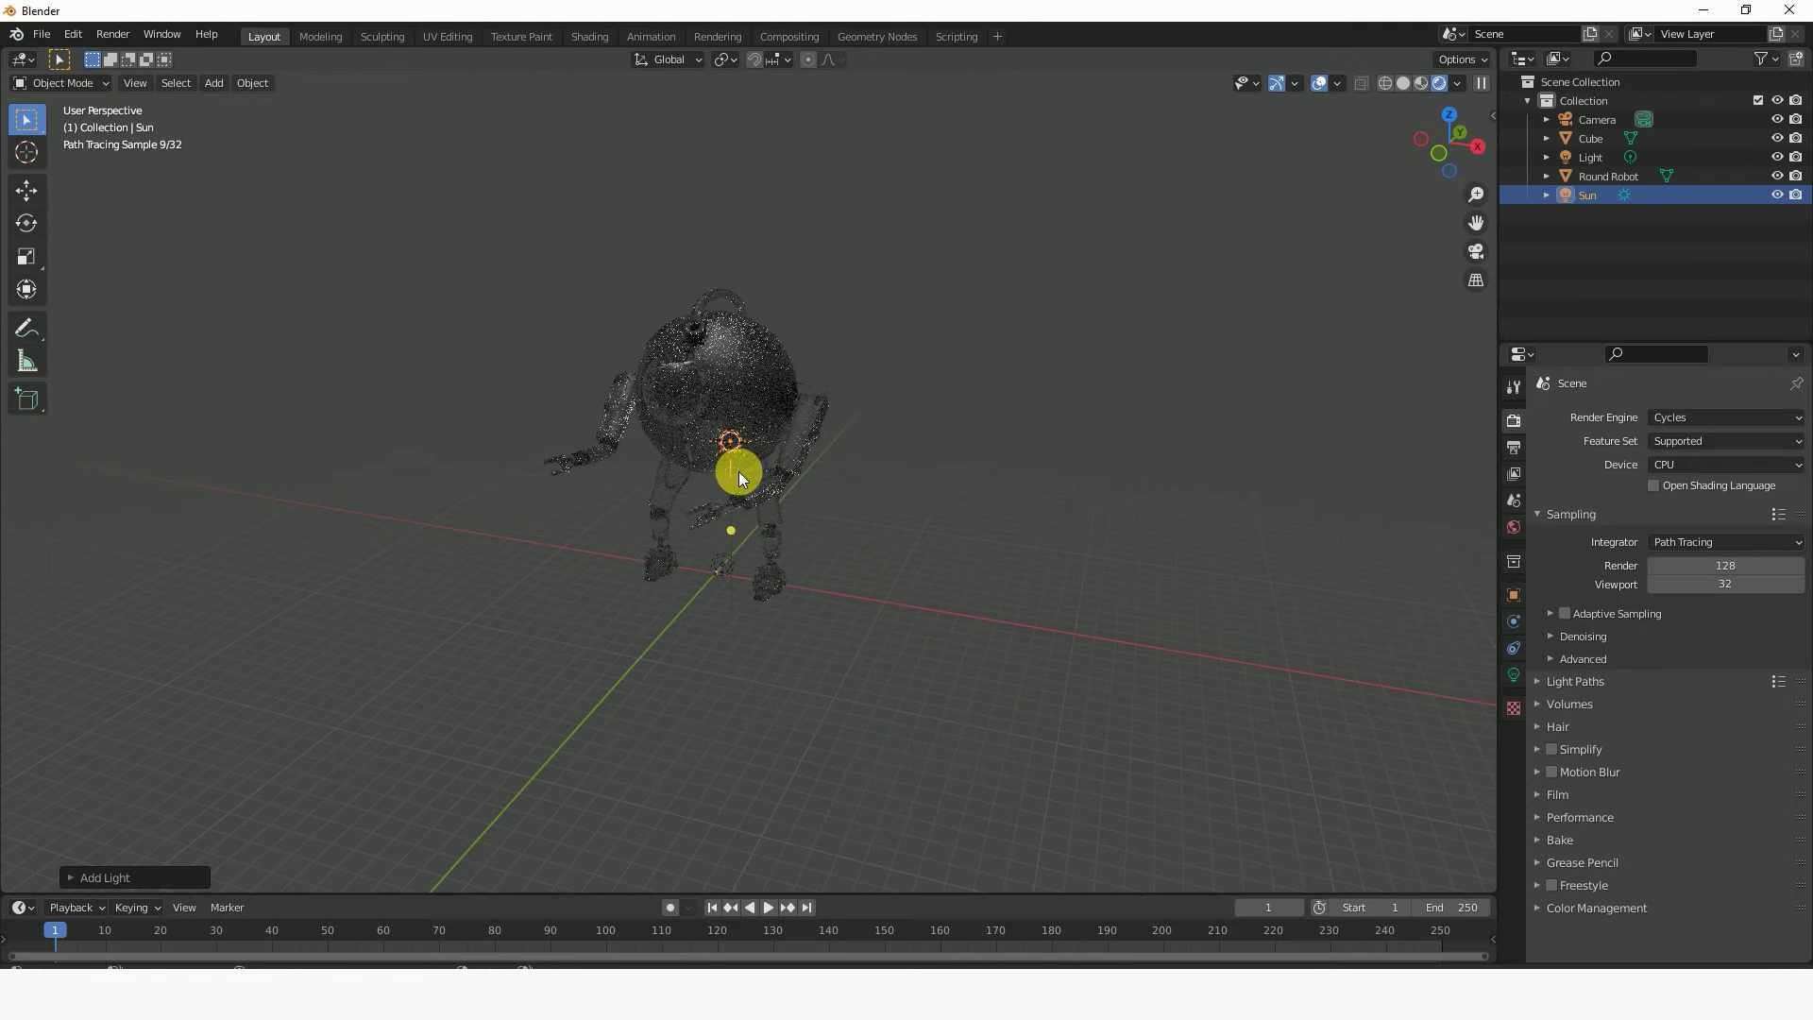
key("g")
key("z")
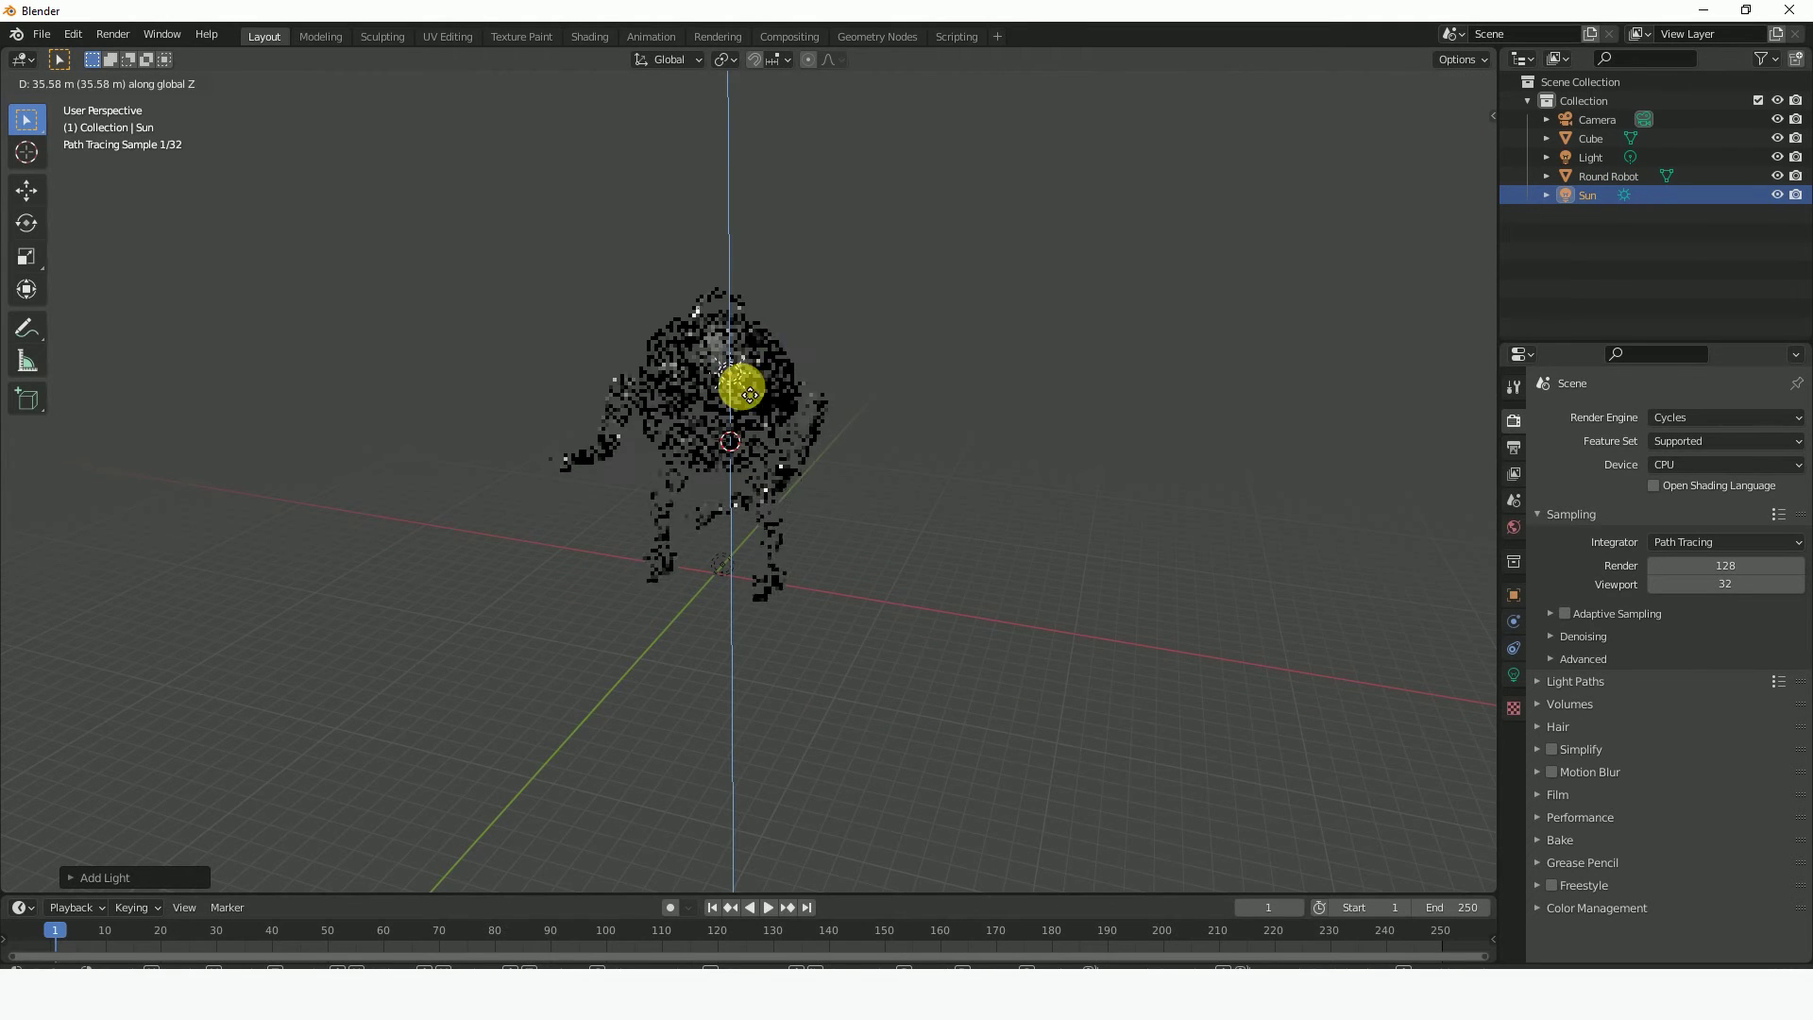
left_click(755, 153)
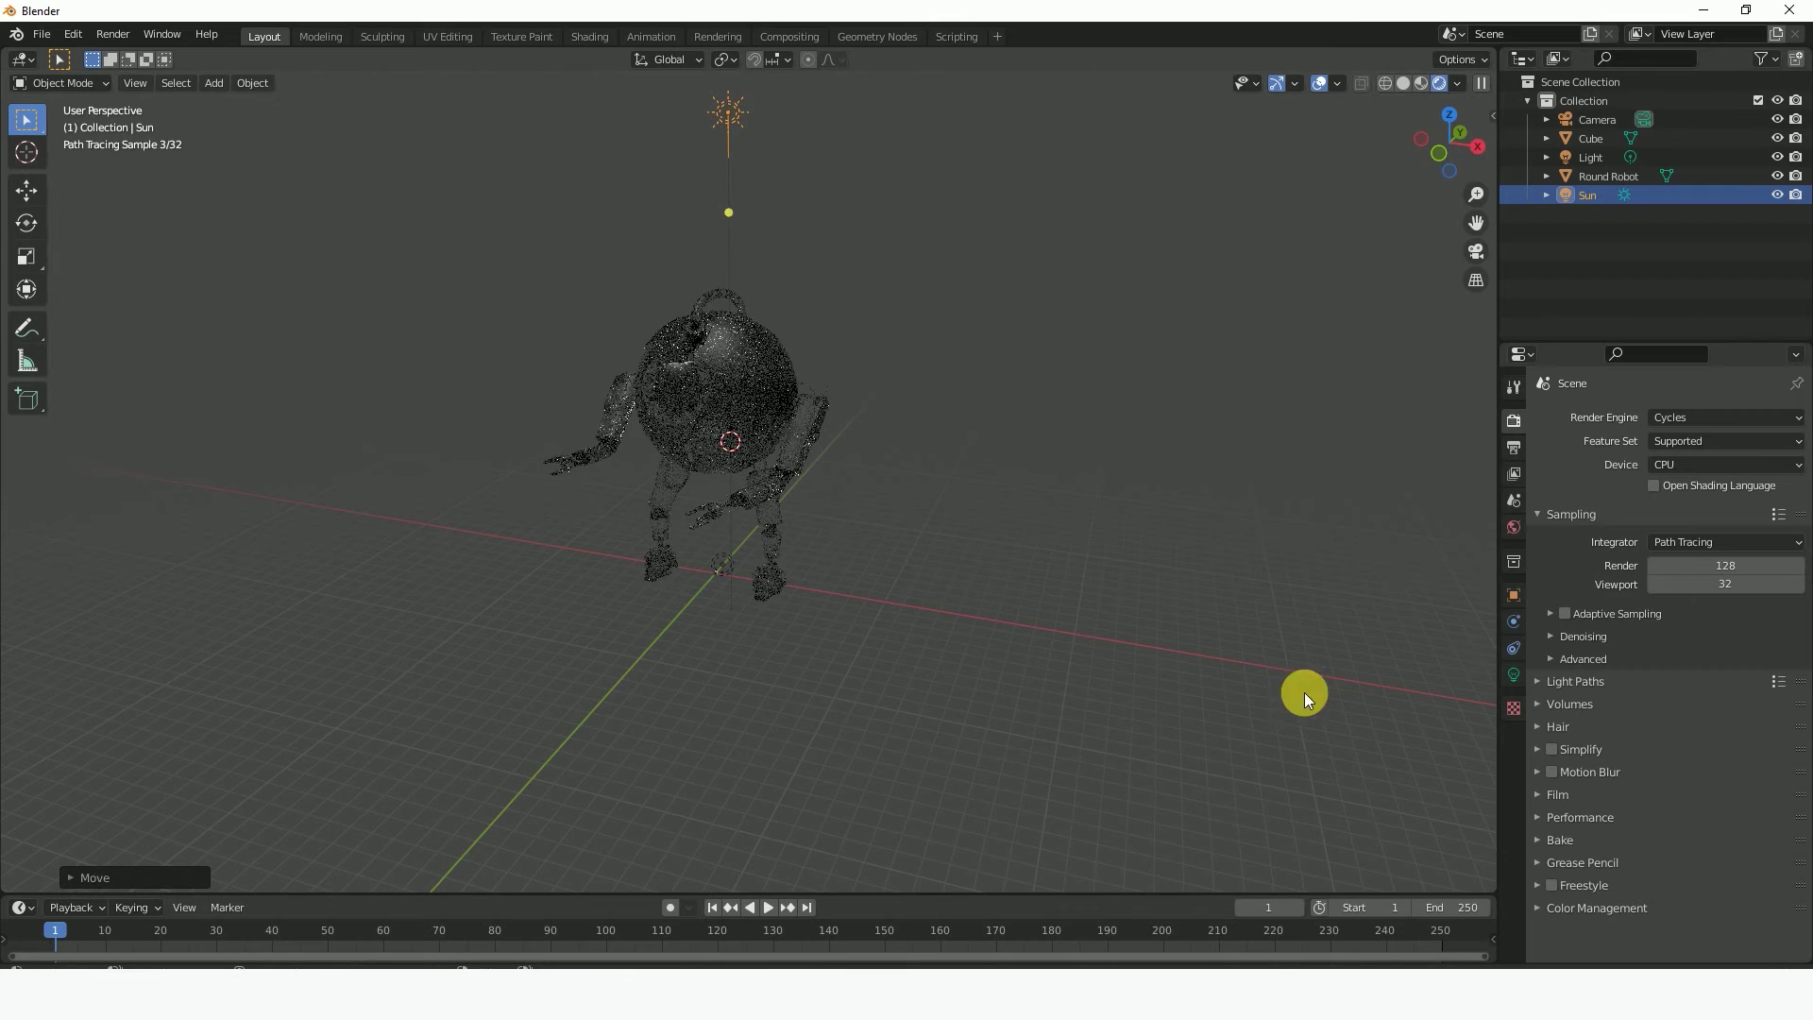
- Set the sun light's strength to 50
left_click(1515, 674)
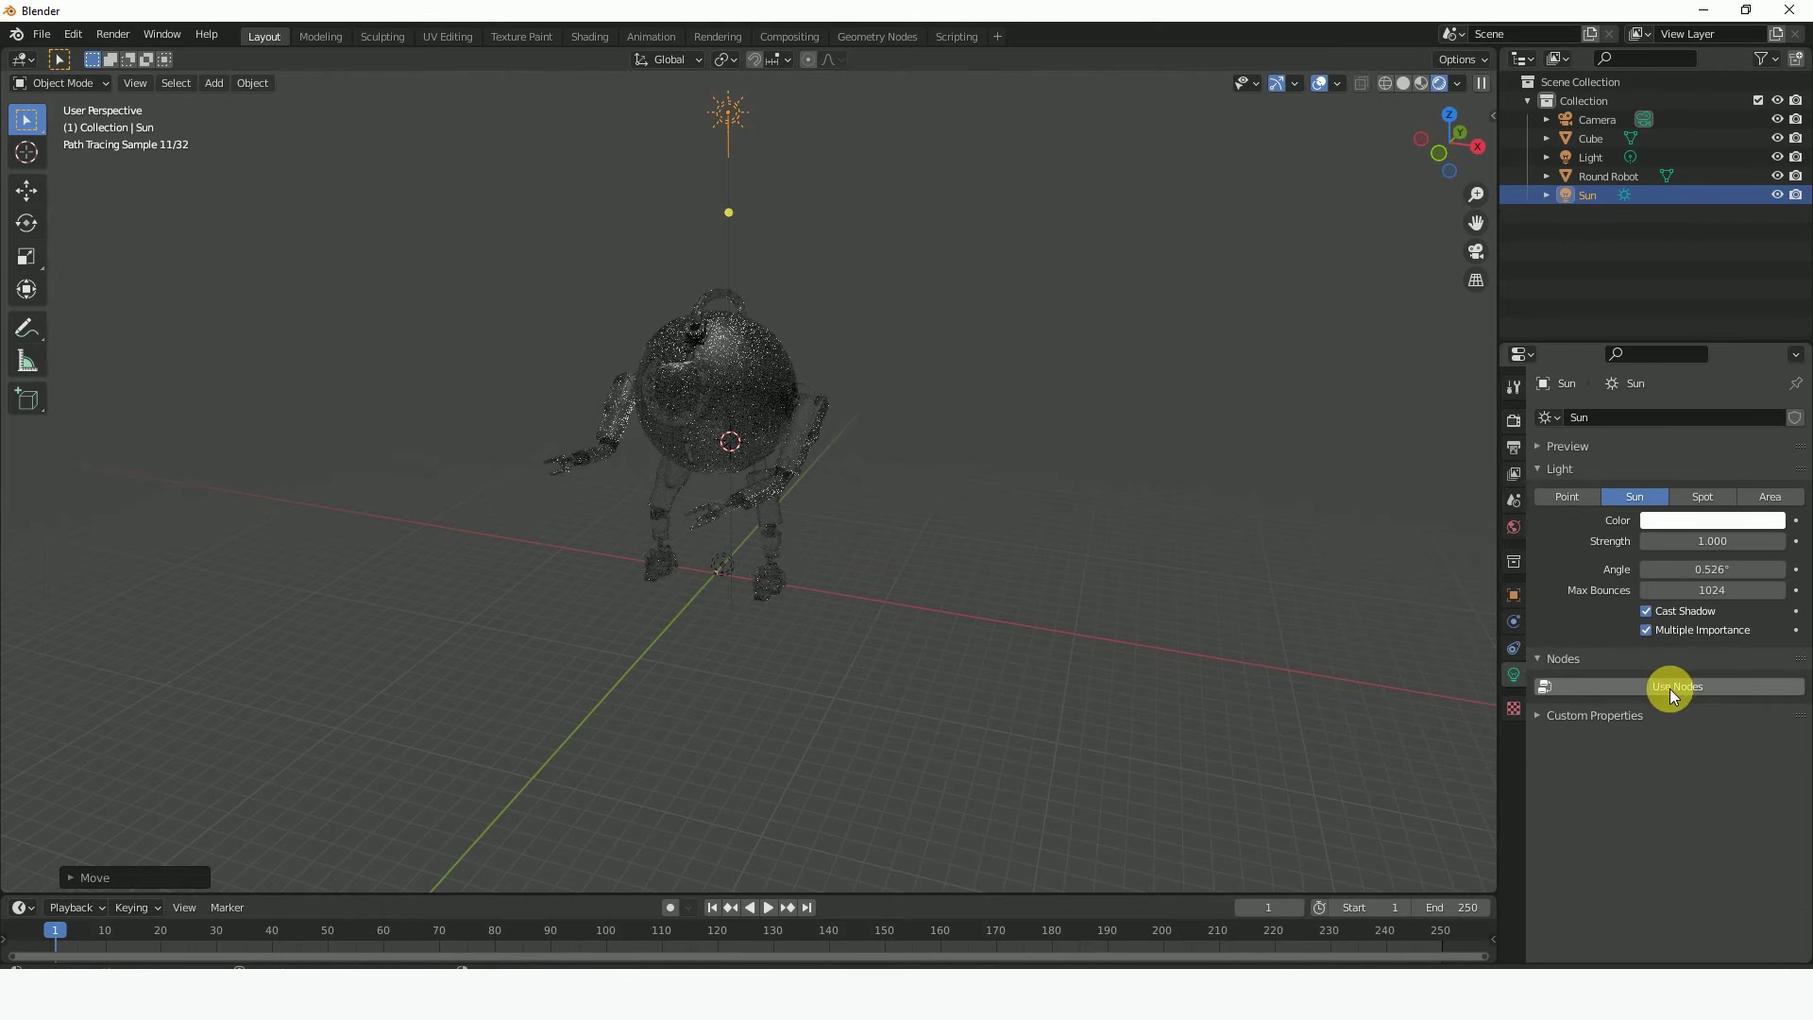
left_click(1719, 542)
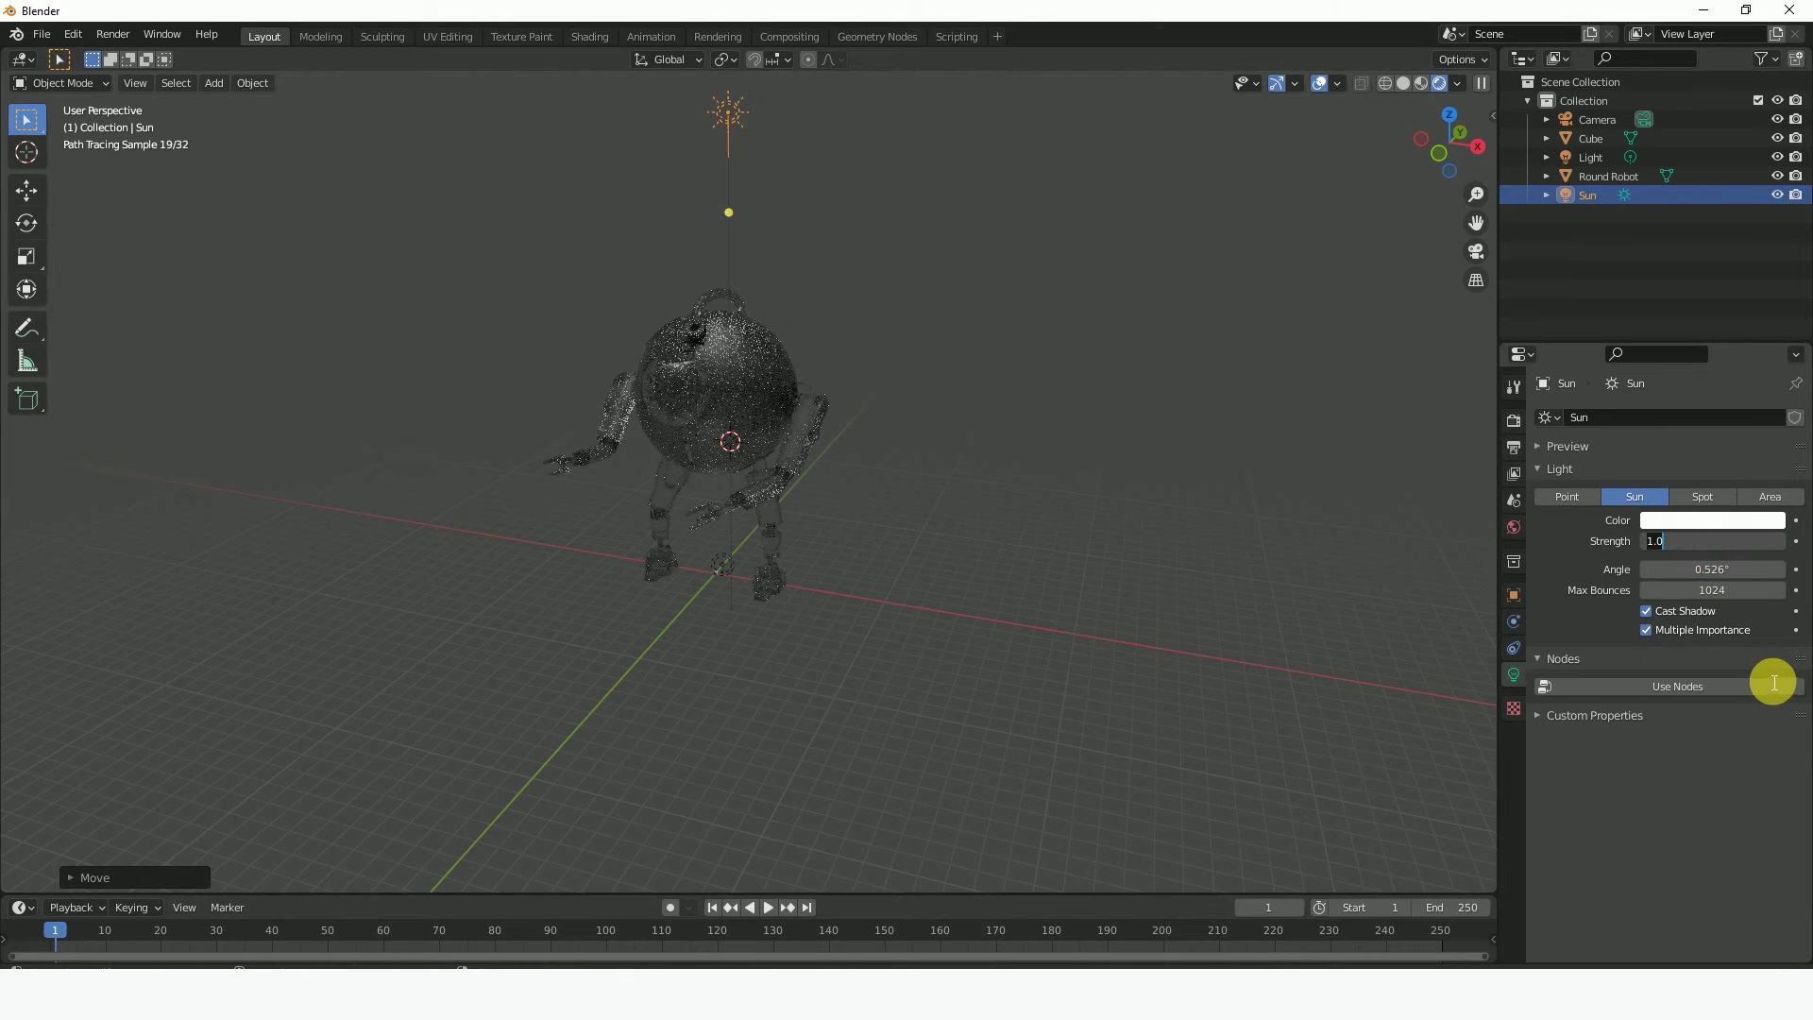
type("5")
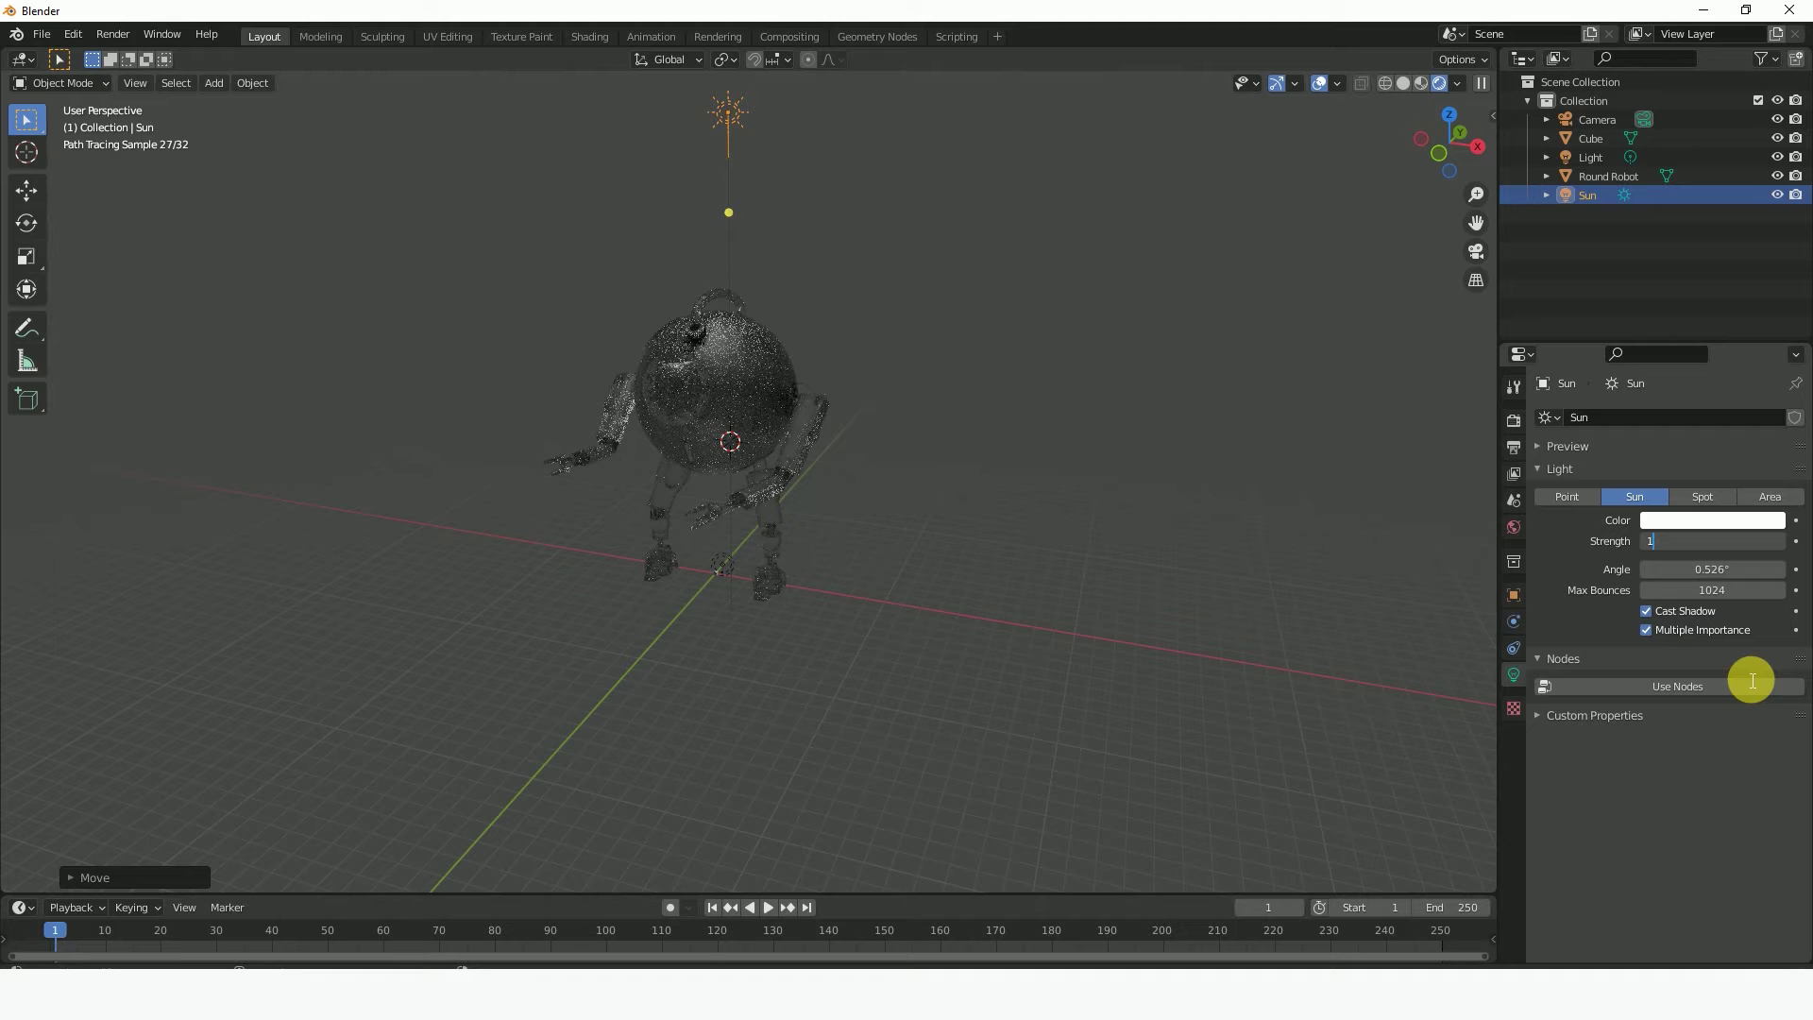
type("0")
key("Return")
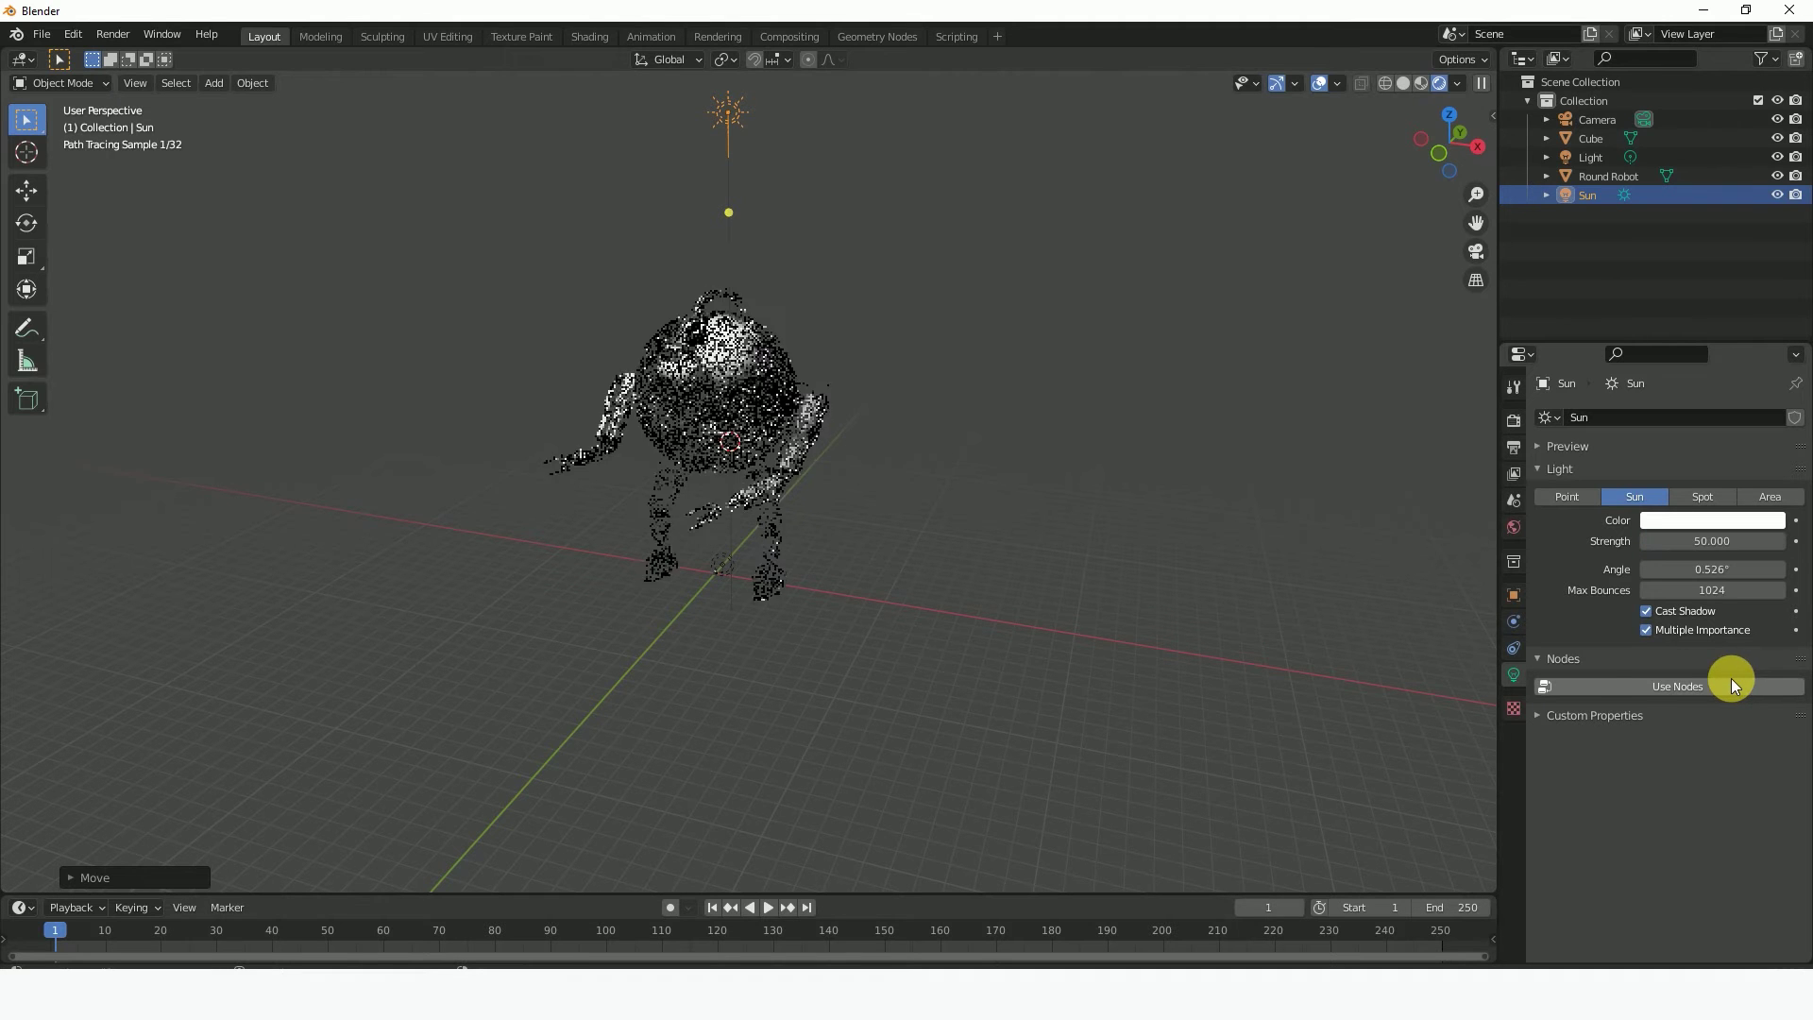
- Compare the robot up close in Rendered, Material Preview and Solid shading, ending in Solid
scroll(775, 379, "up", 3)
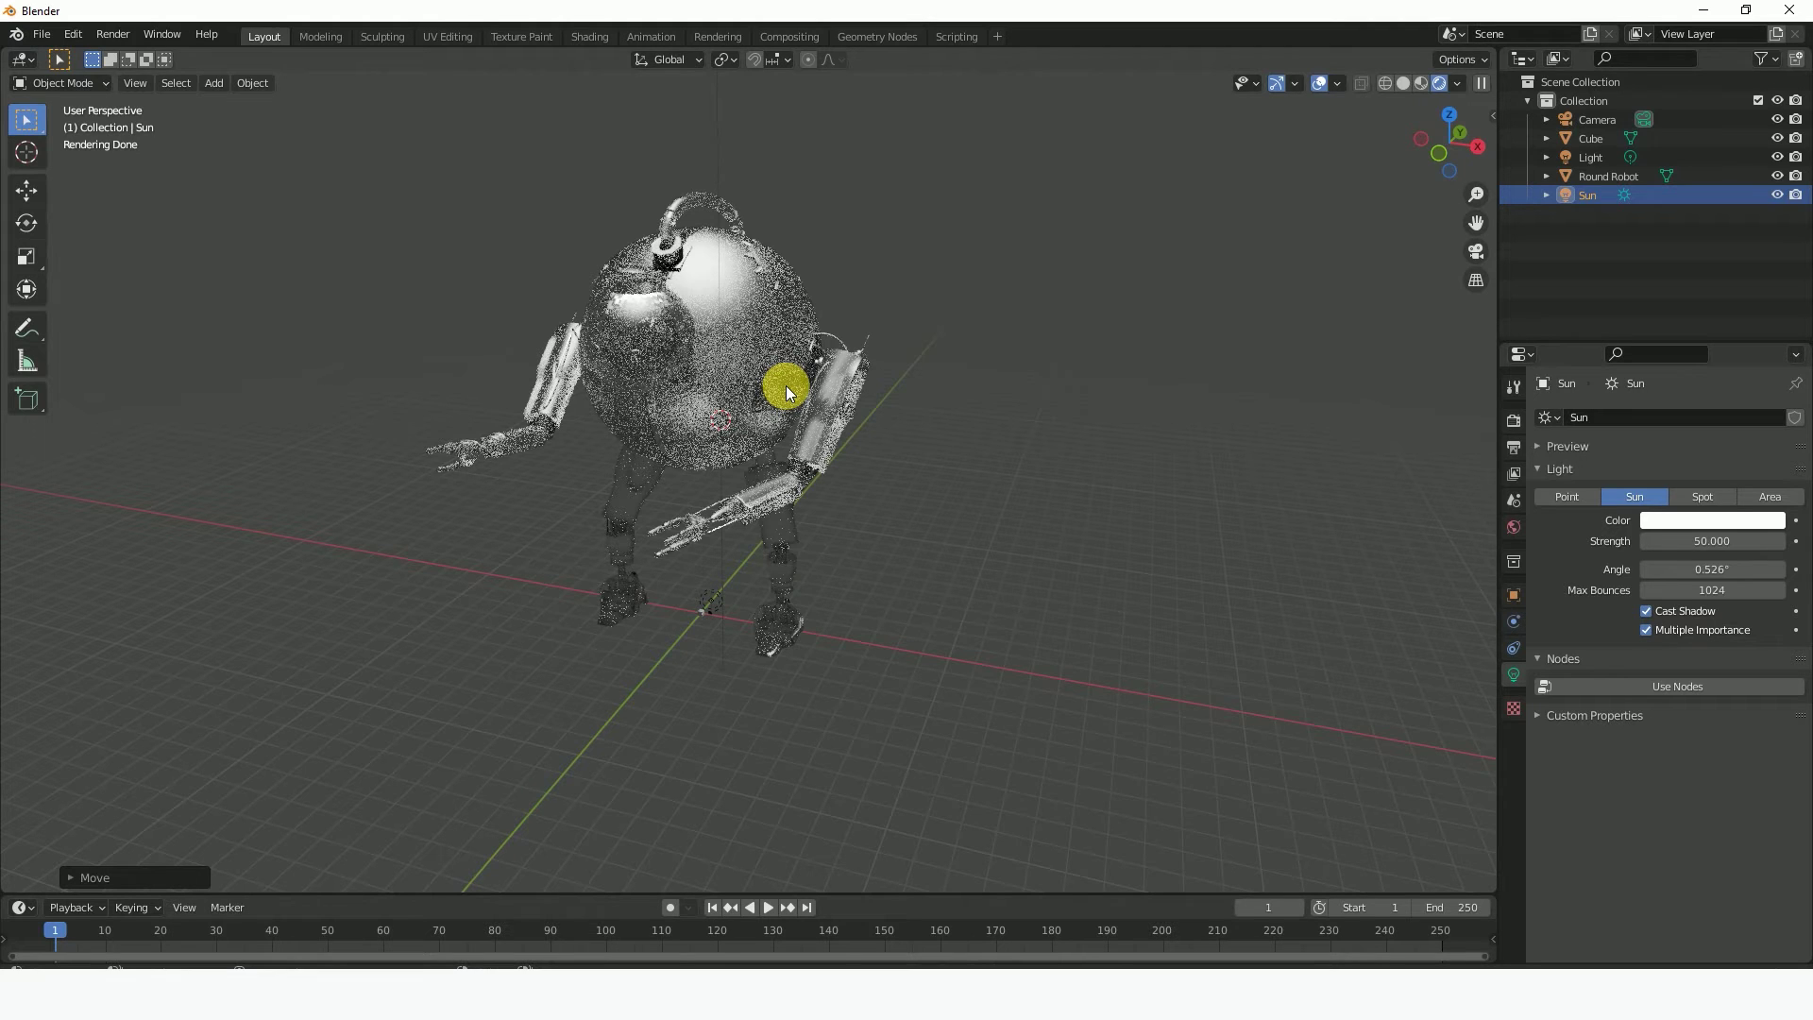
left_click(1419, 88)
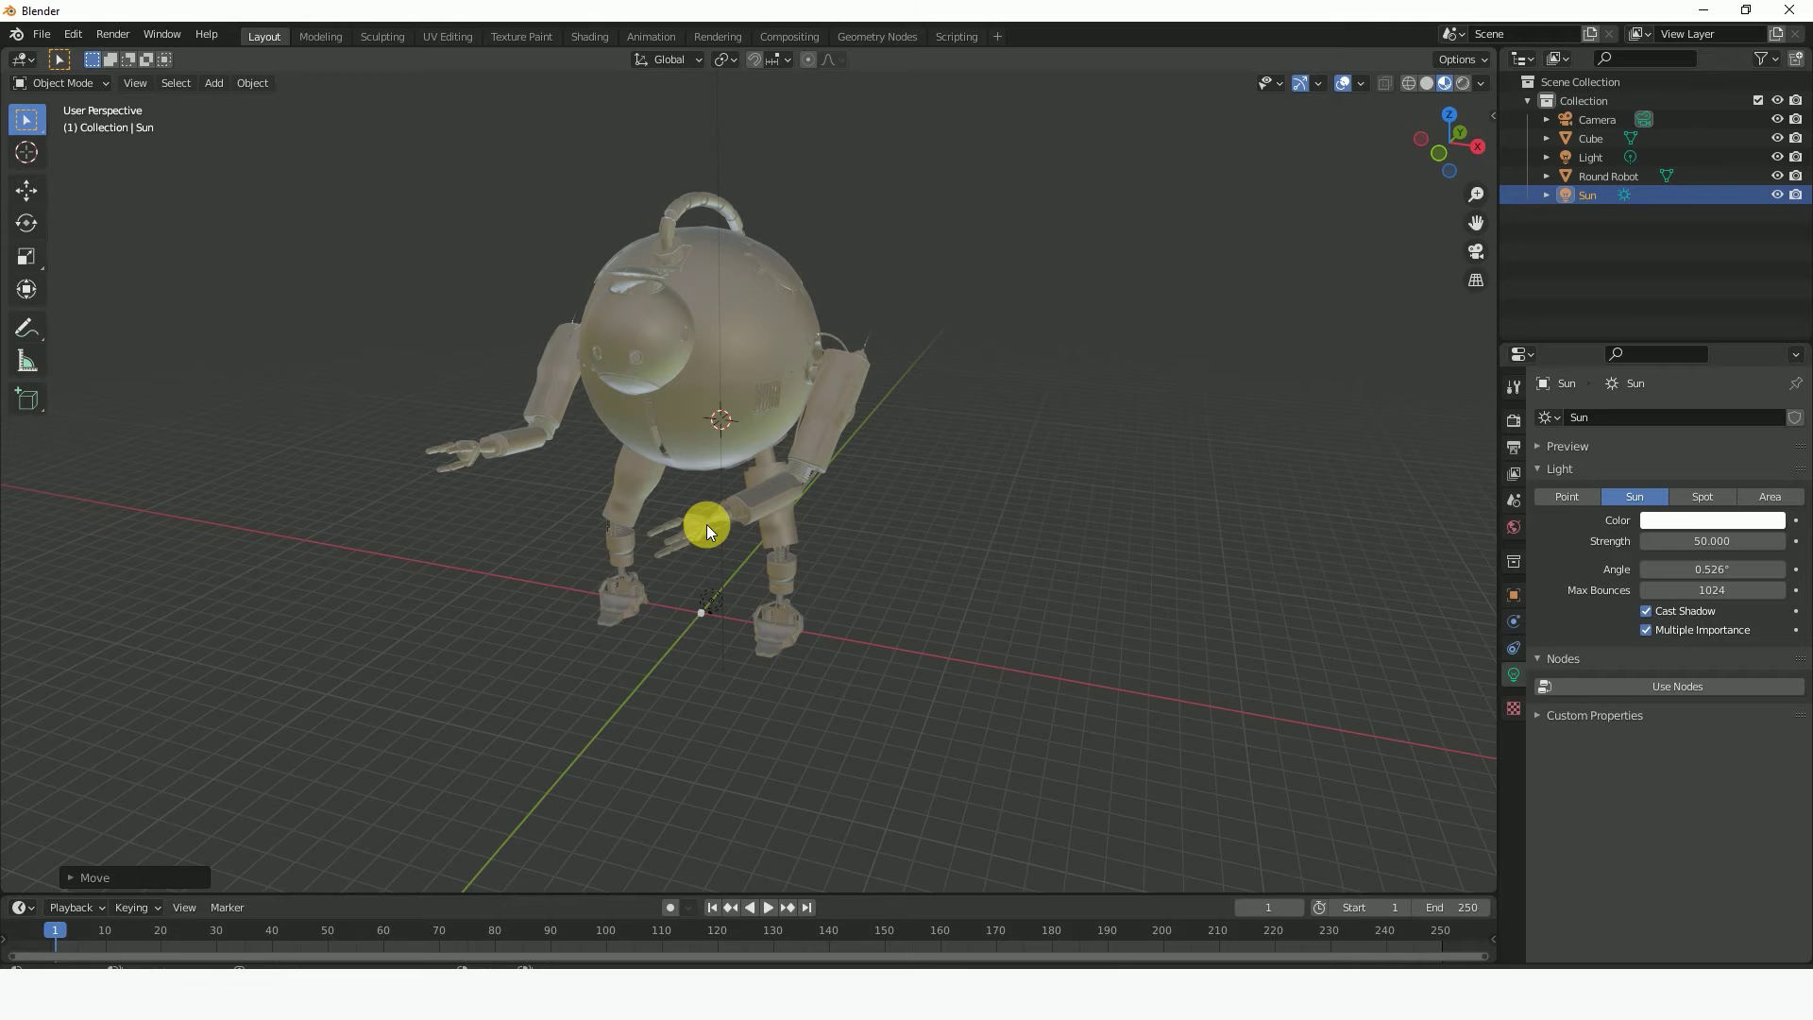
left_click(1427, 83)
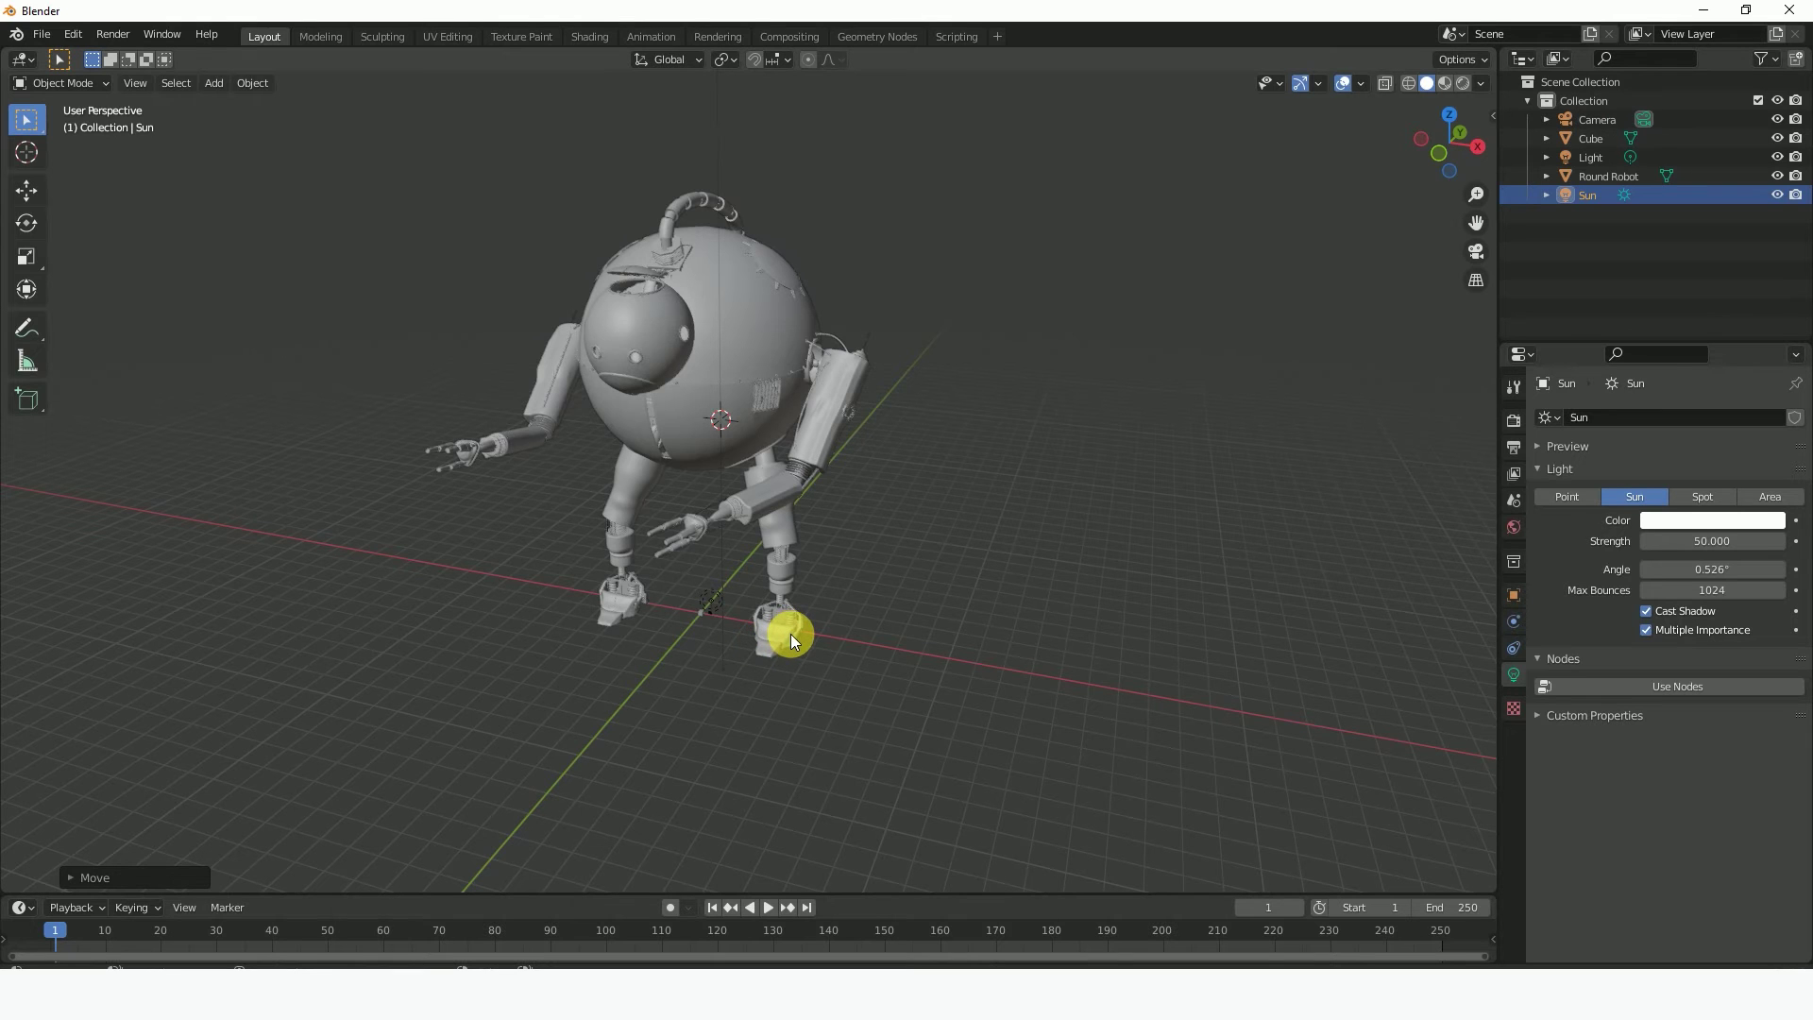
- Delete the small cube at the world origin between the robot's feet
scroll(735, 654, "up", 3)
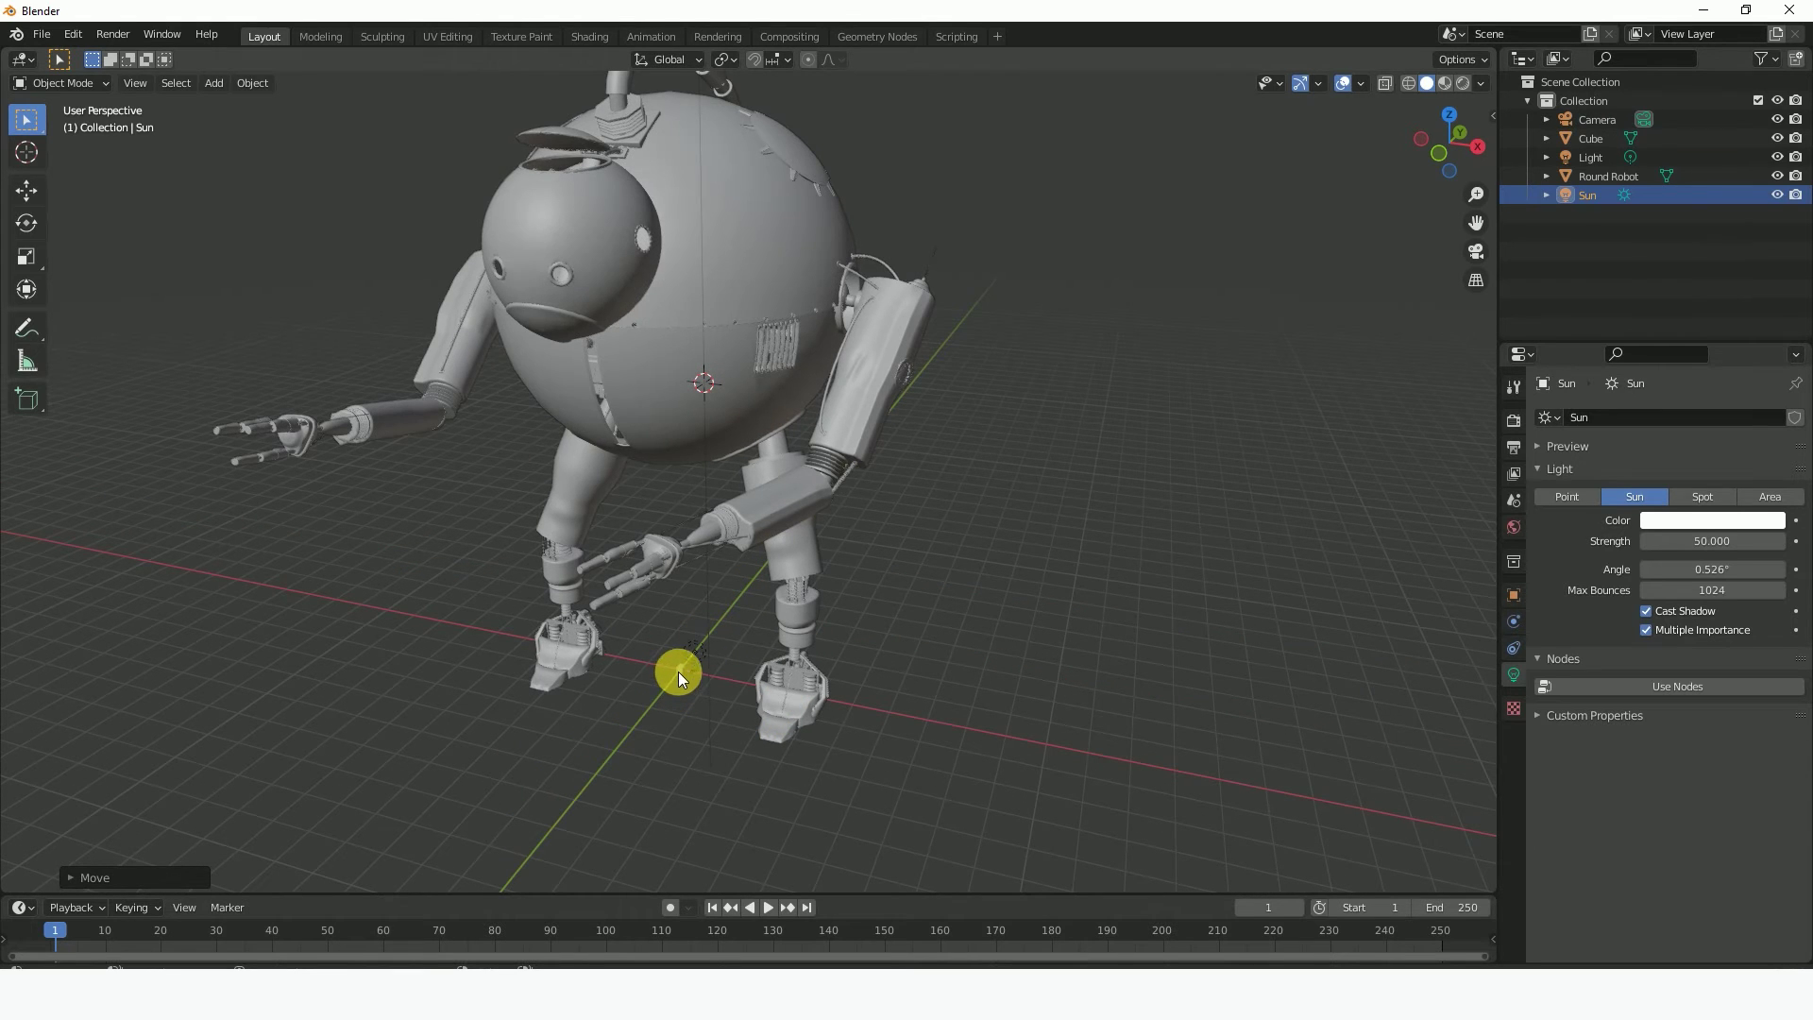
left_click(679, 670)
key("Delete")
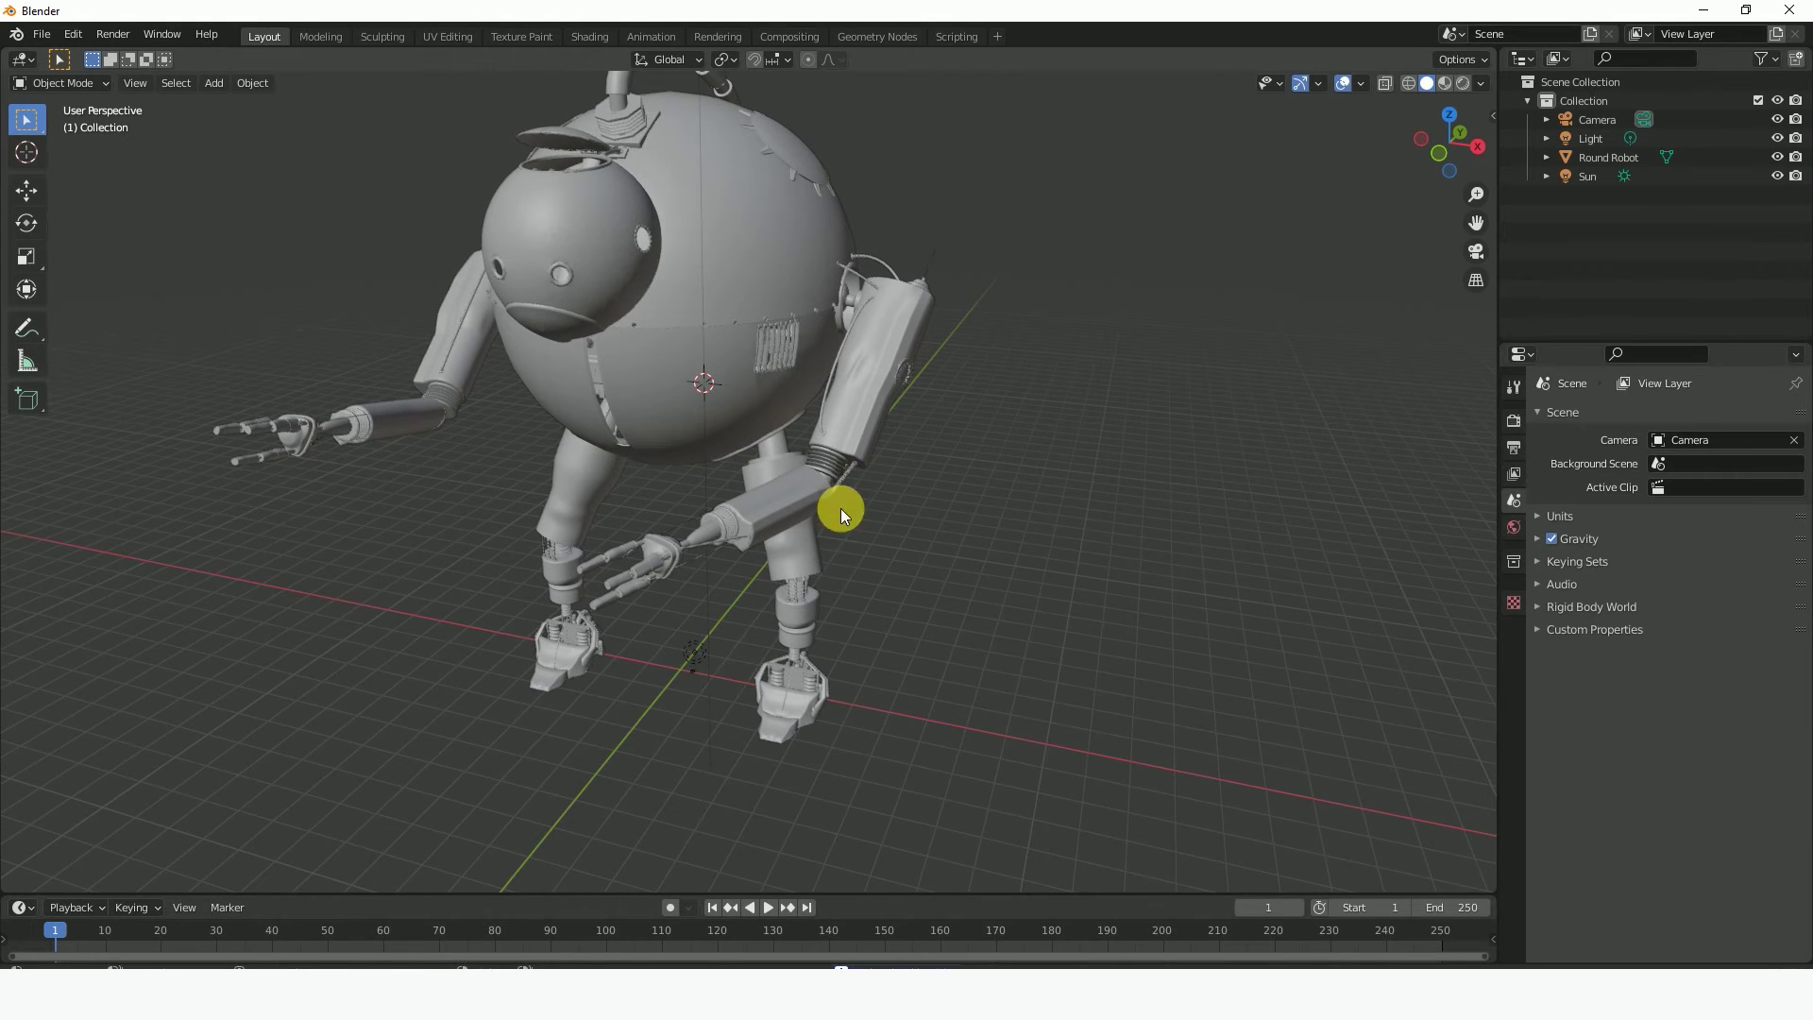
left_click(797, 281)
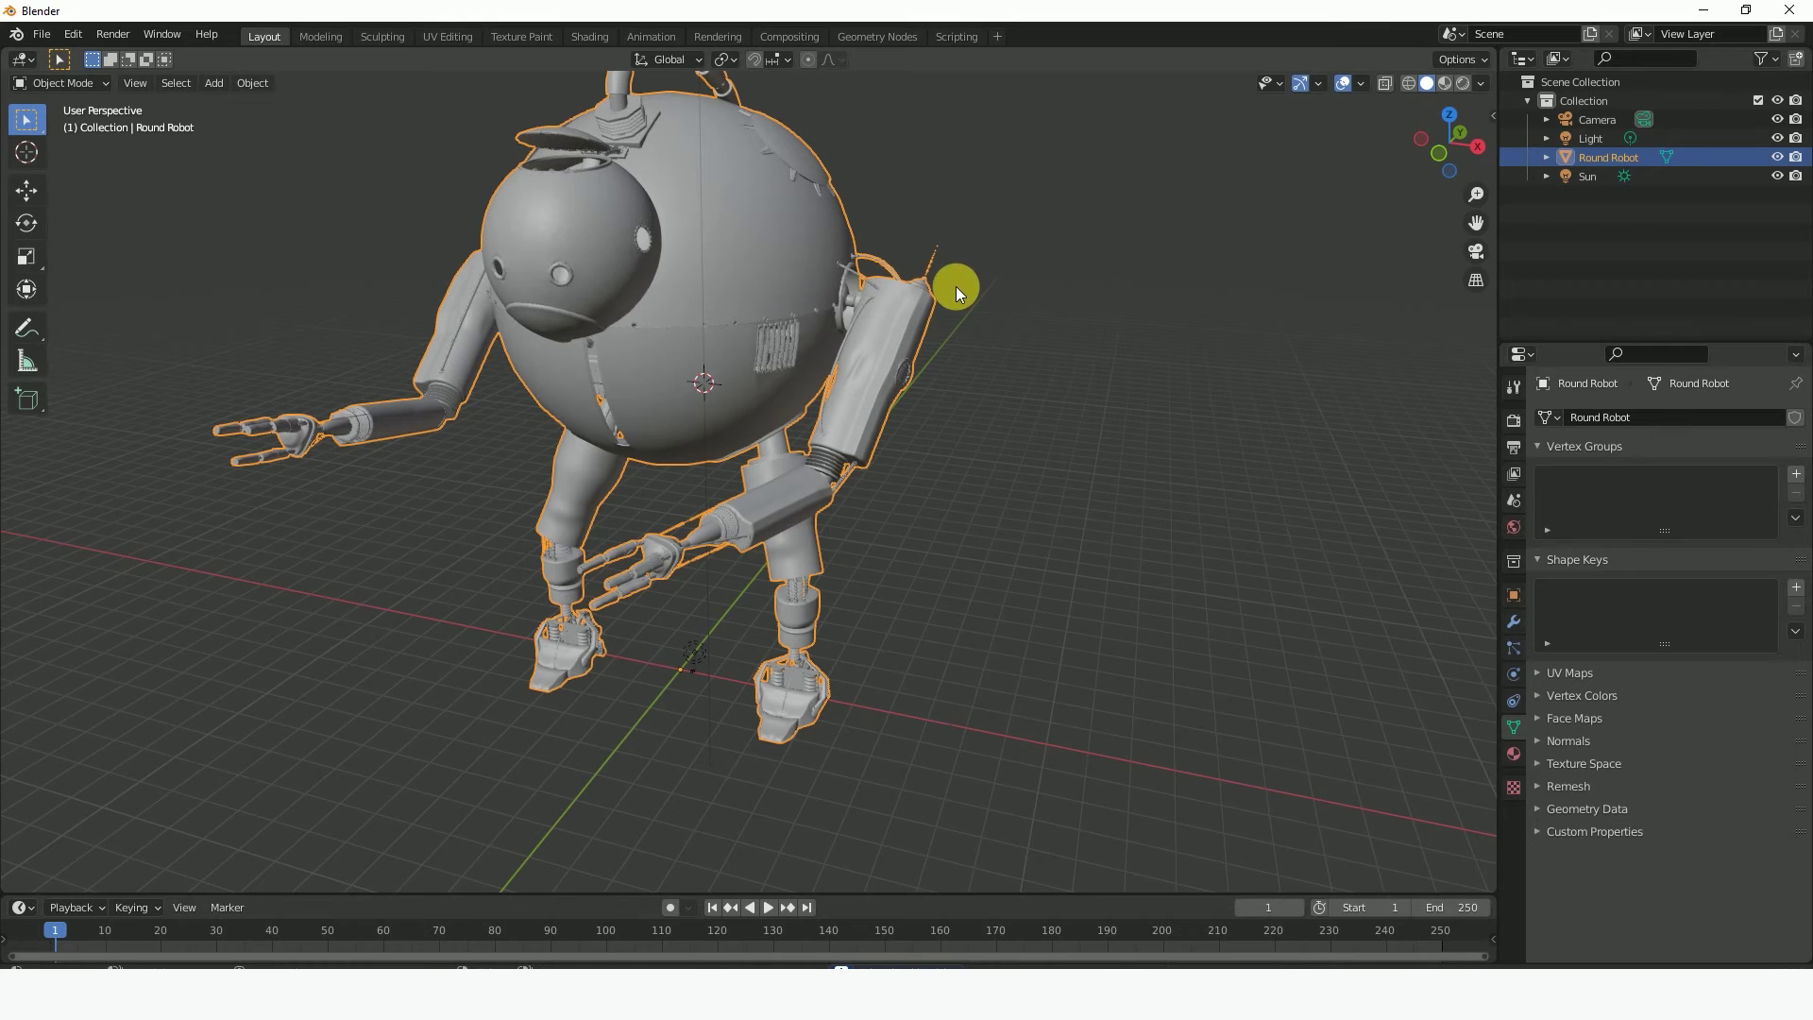
key("s")
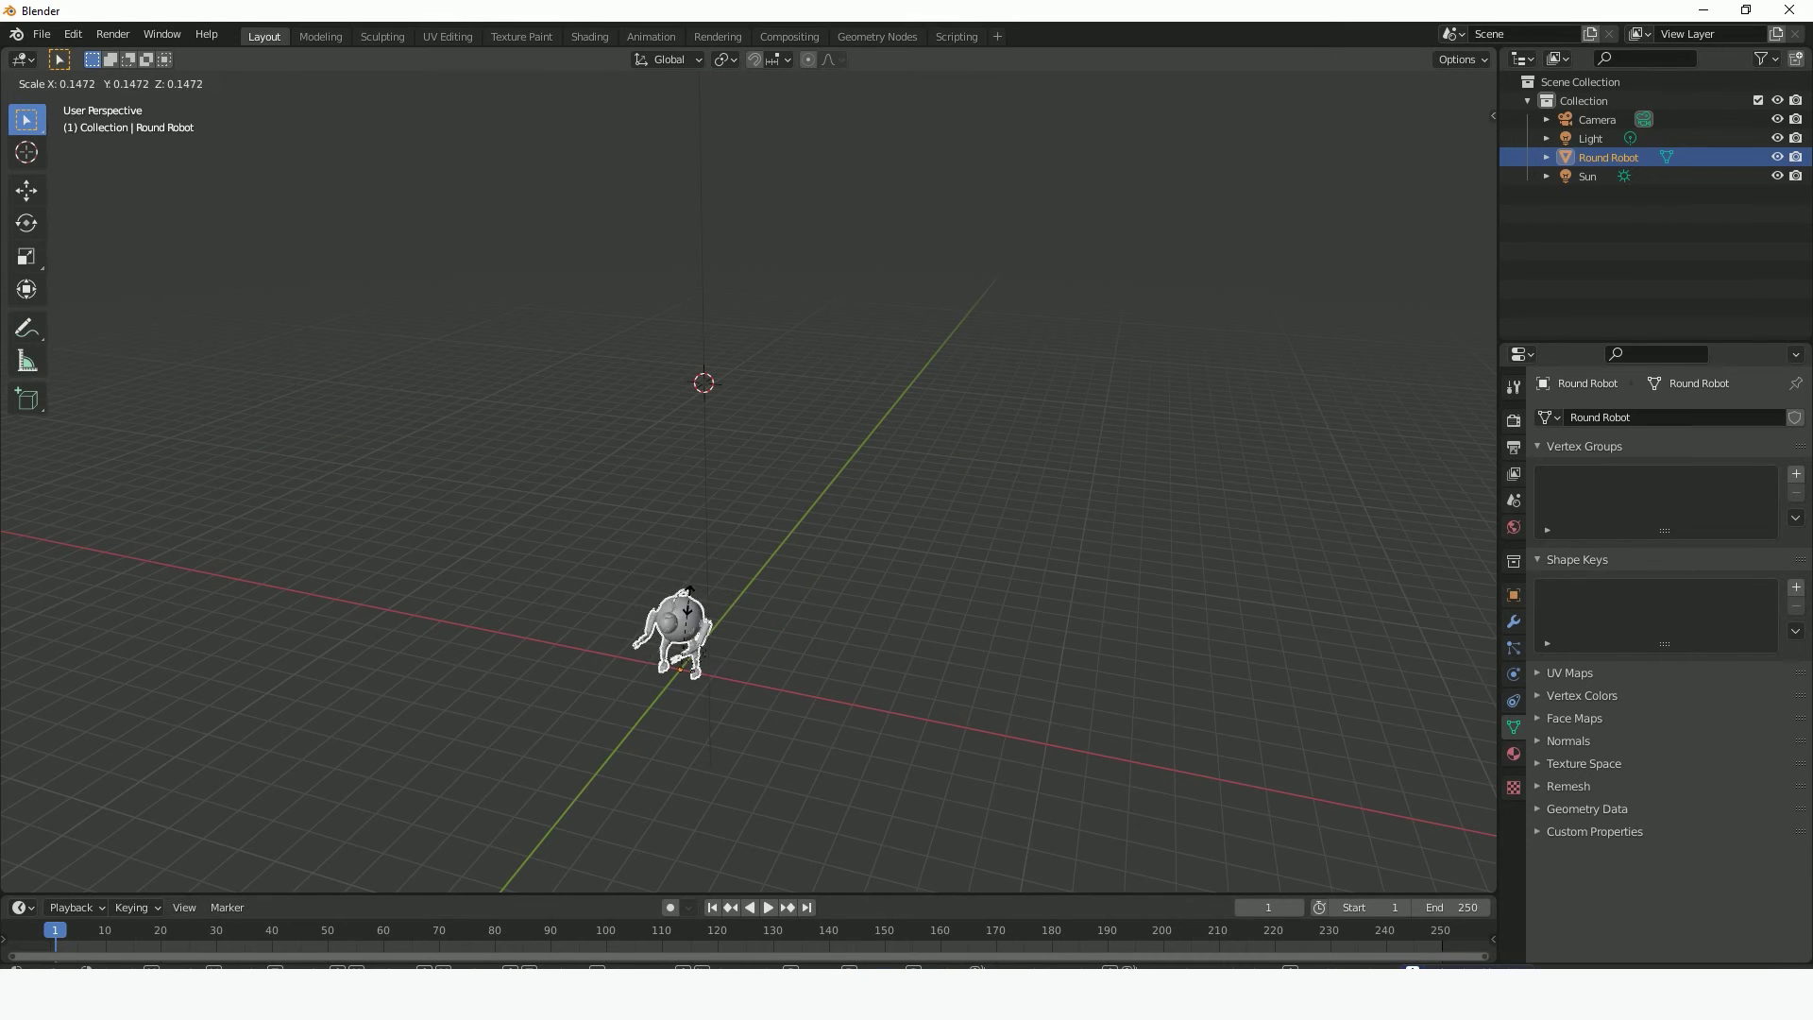
right_click(699, 630)
scroll(860, 479, "down", 2)
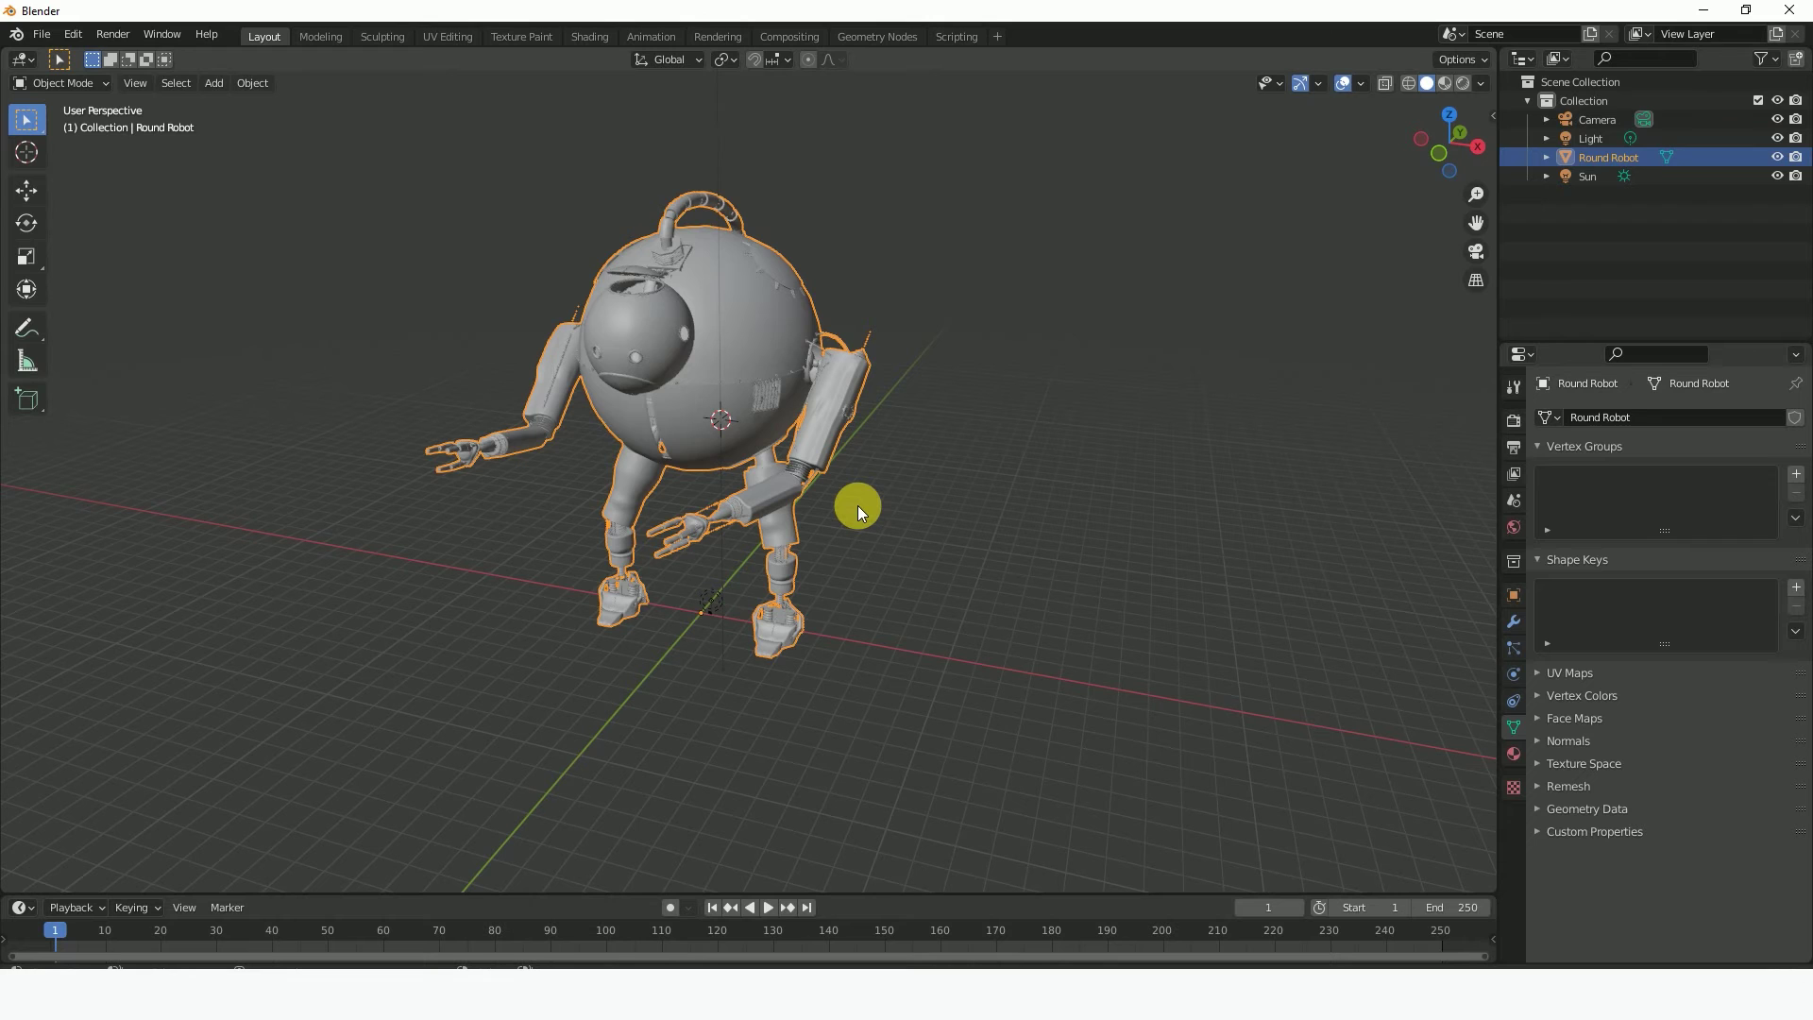
- Scale the Round Robot down in the front view and again in the camera view to roughly the camera frame's height
key("KP_1")
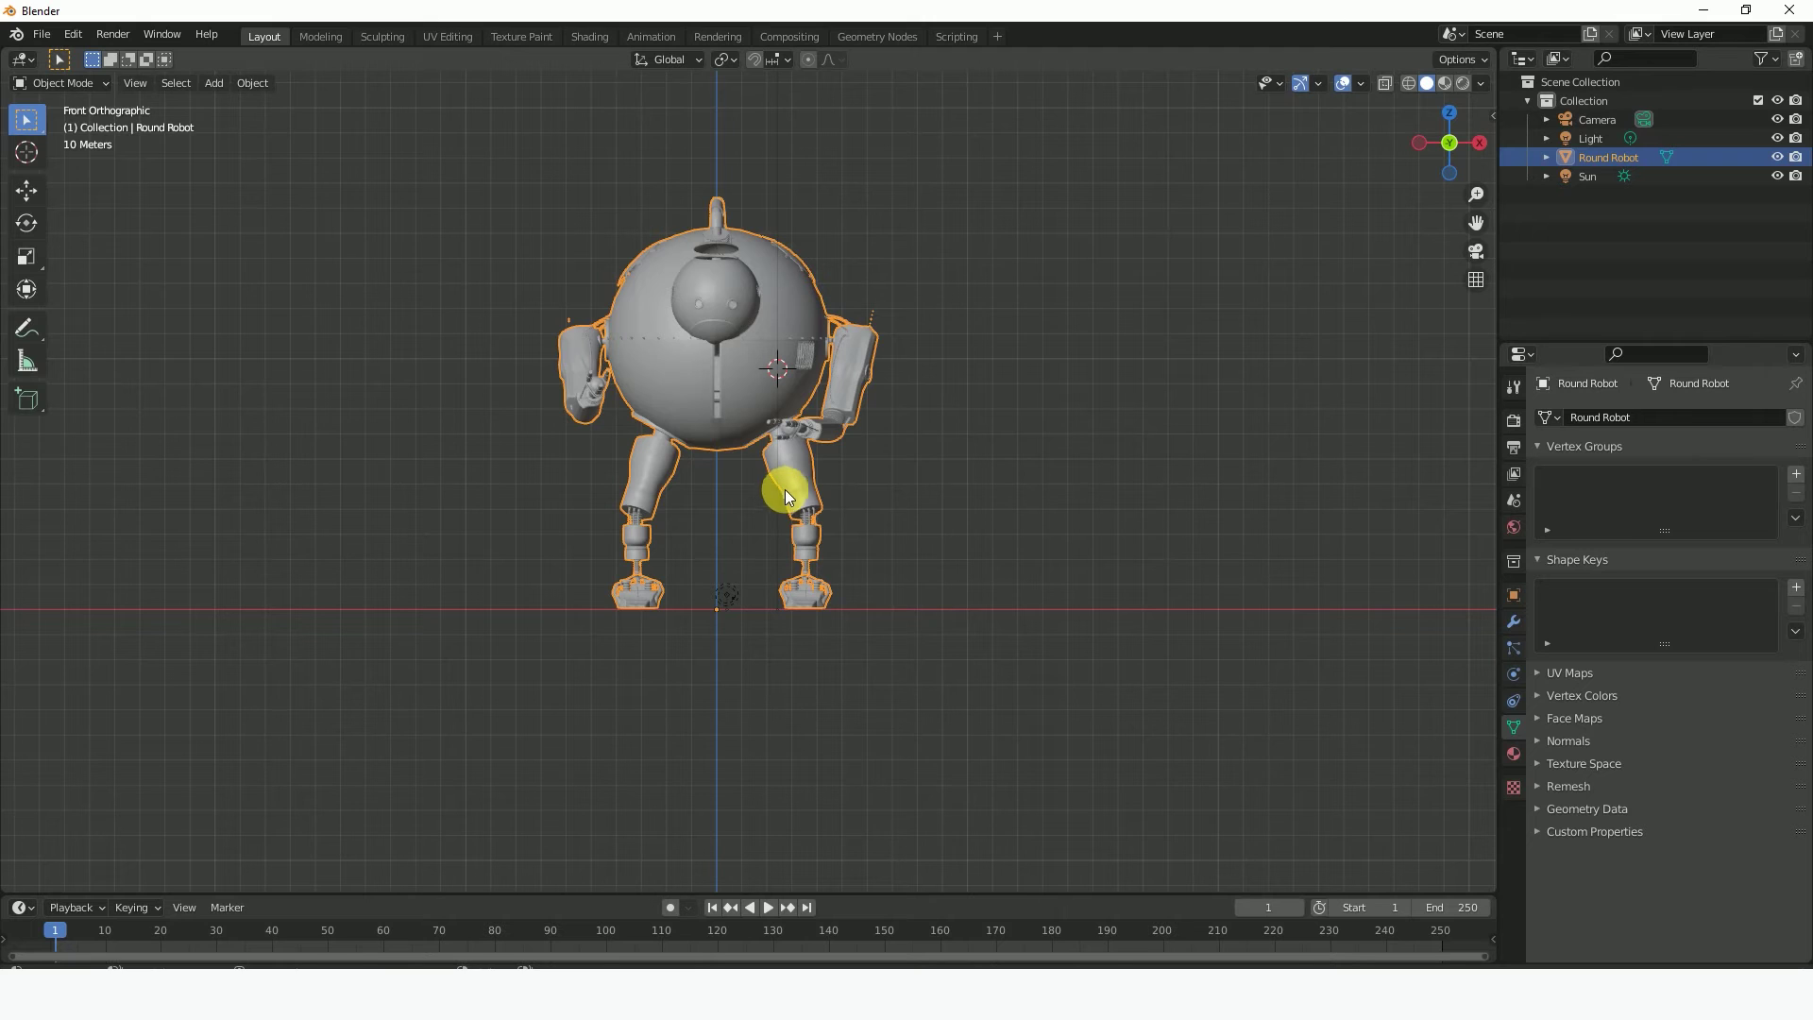
key("s")
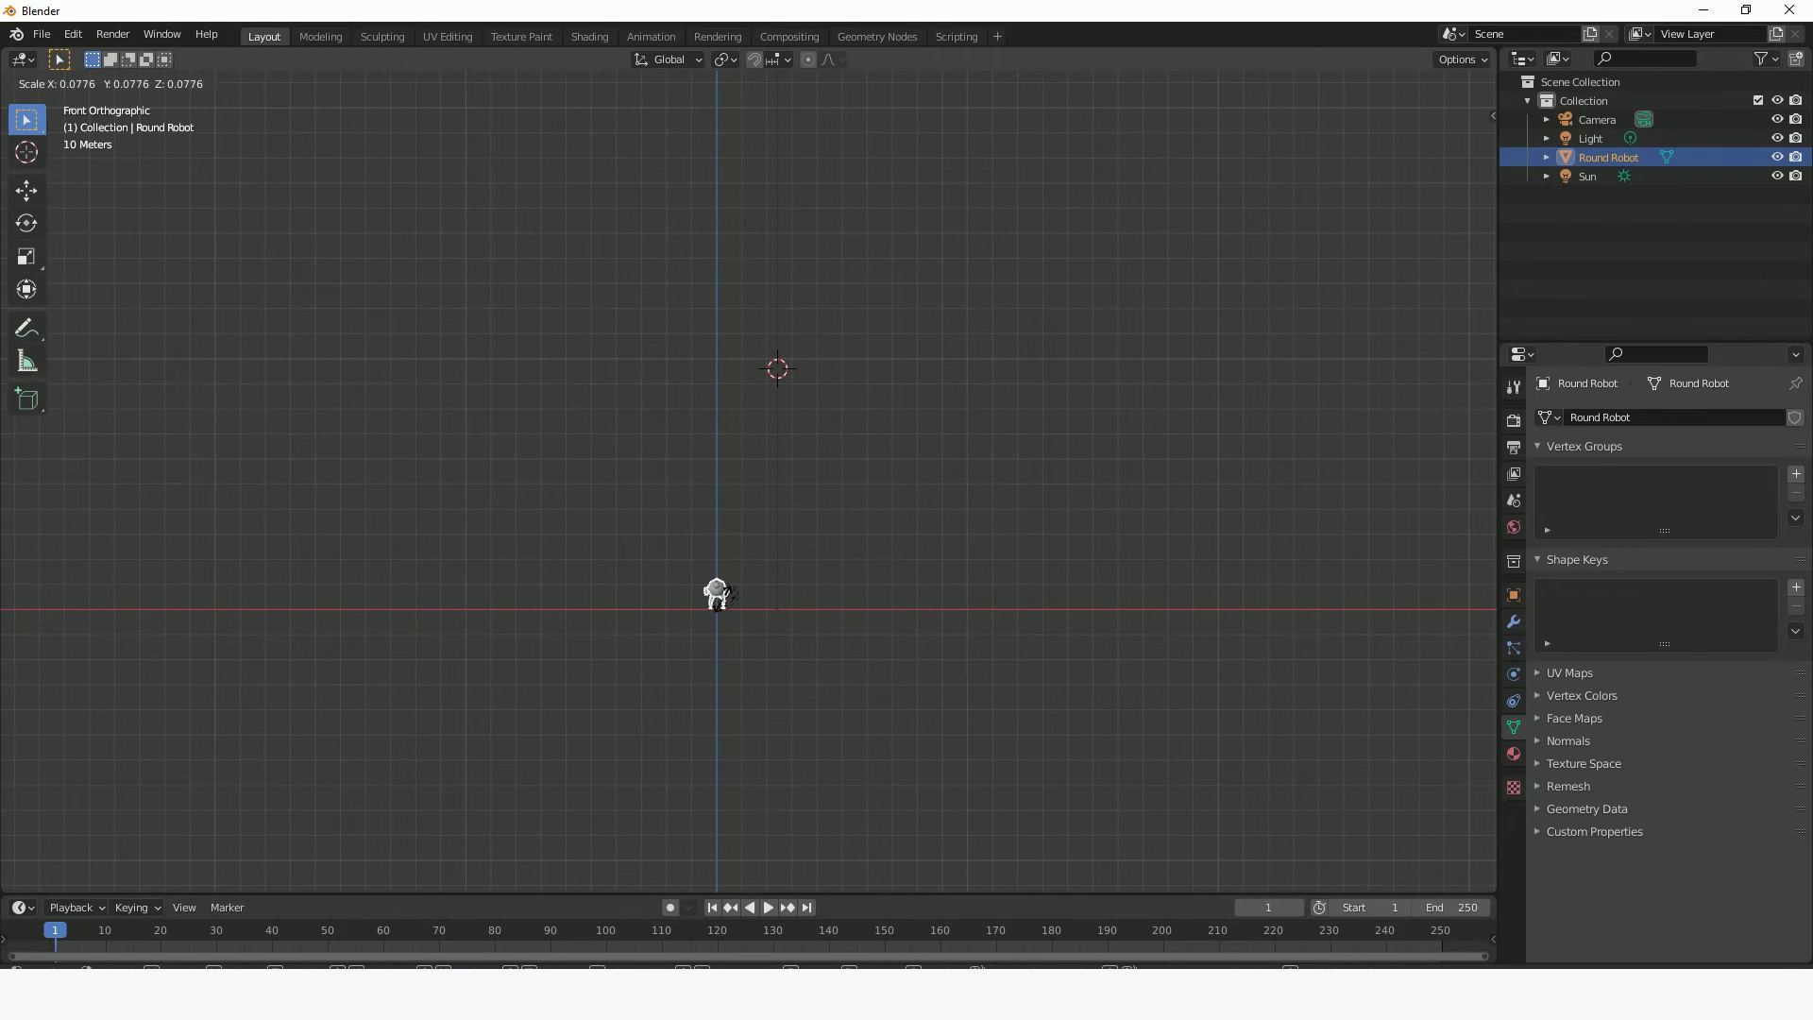
left_click(732, 604)
key("KP_0")
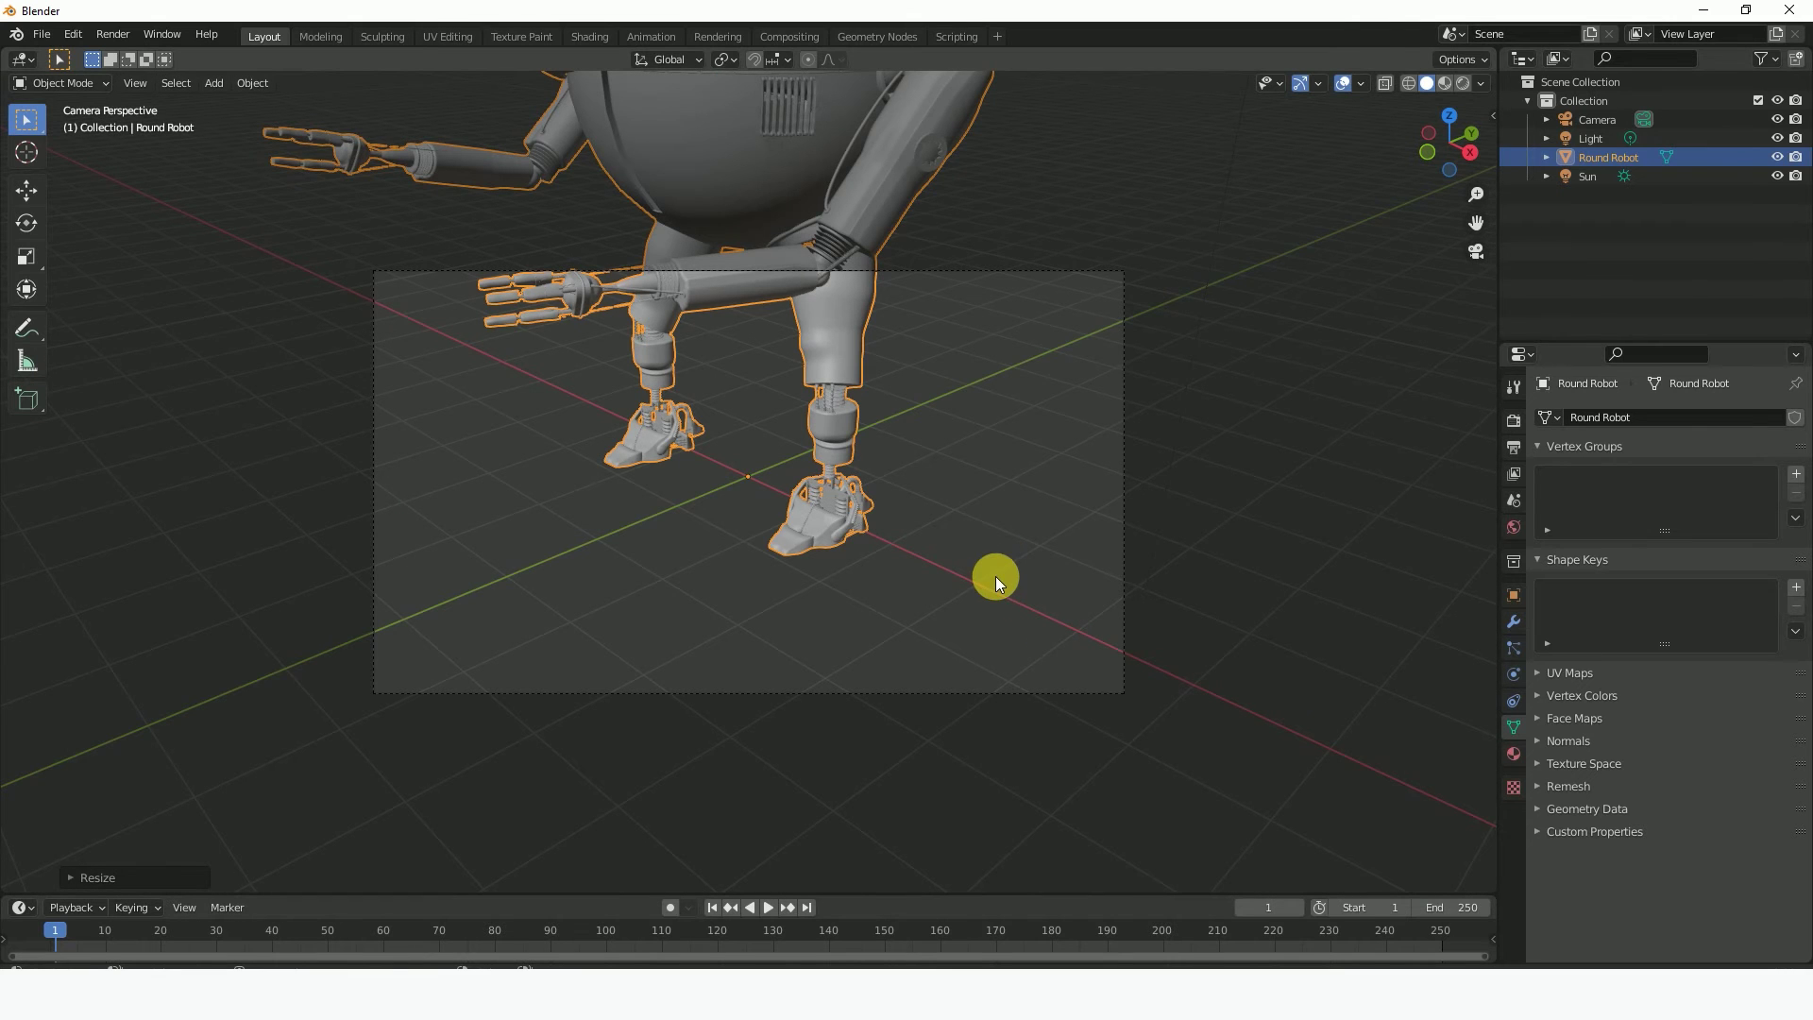
key("s")
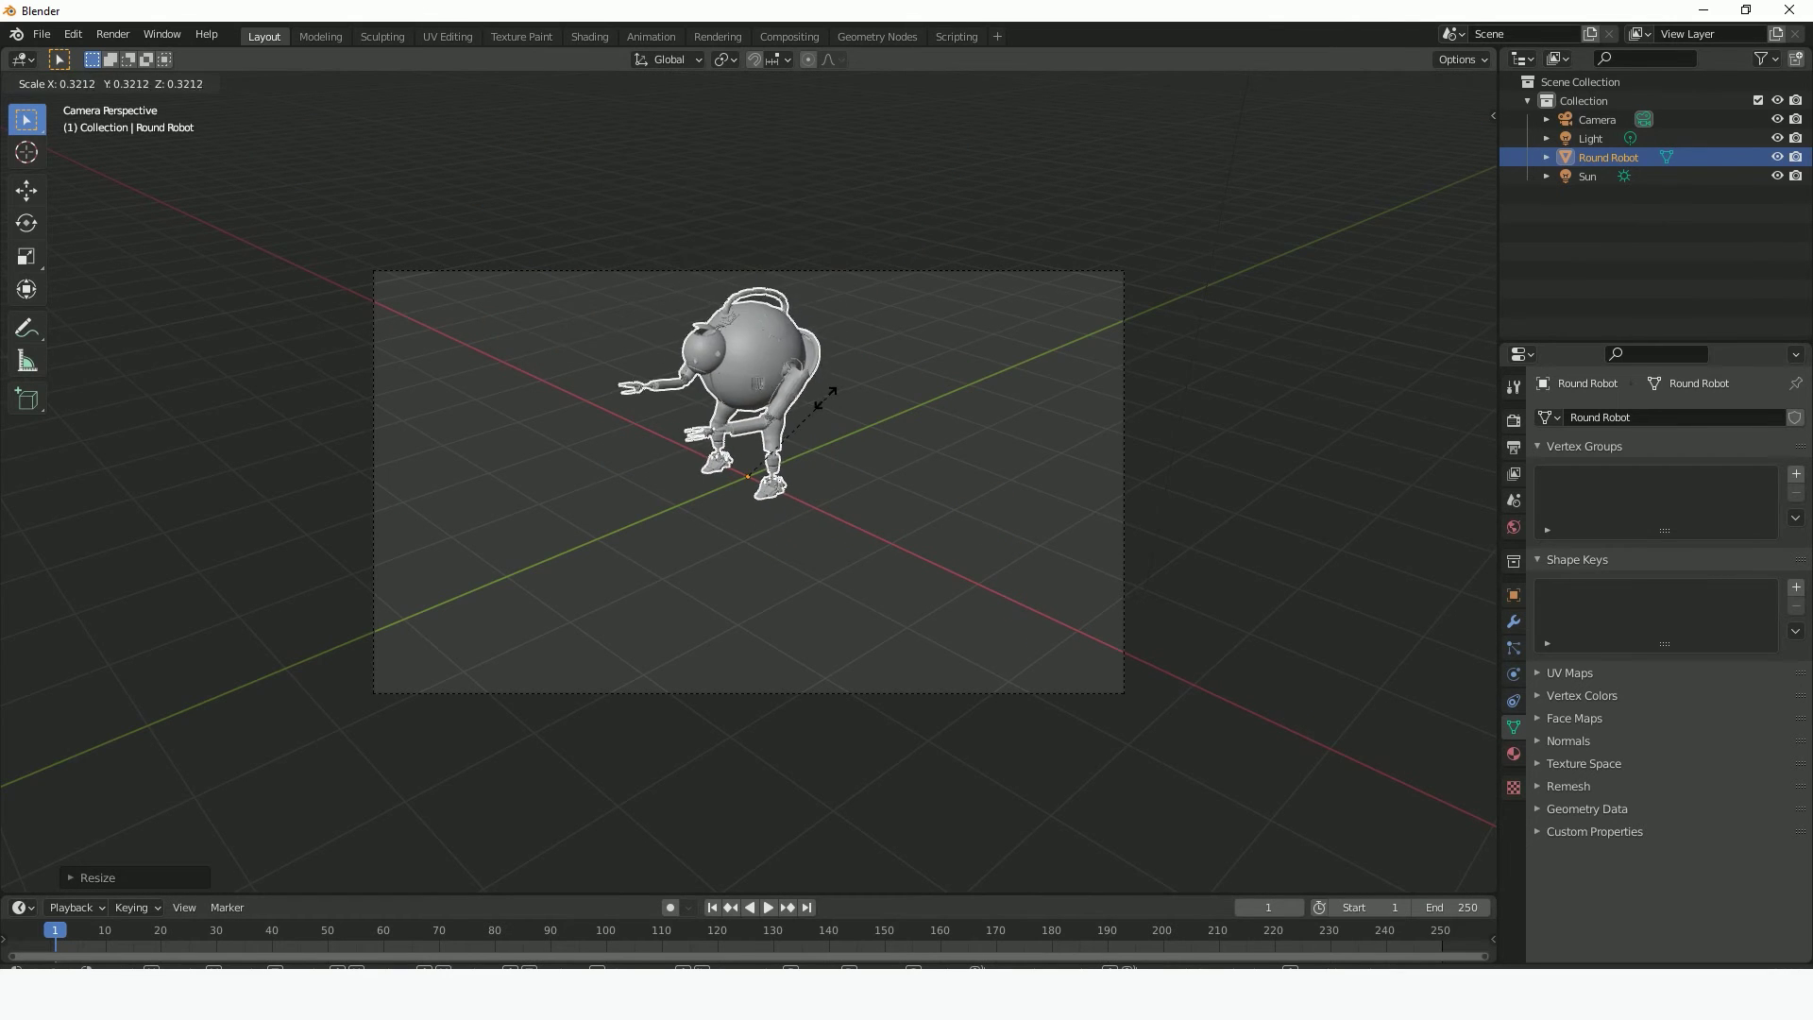
left_click(915, 309)
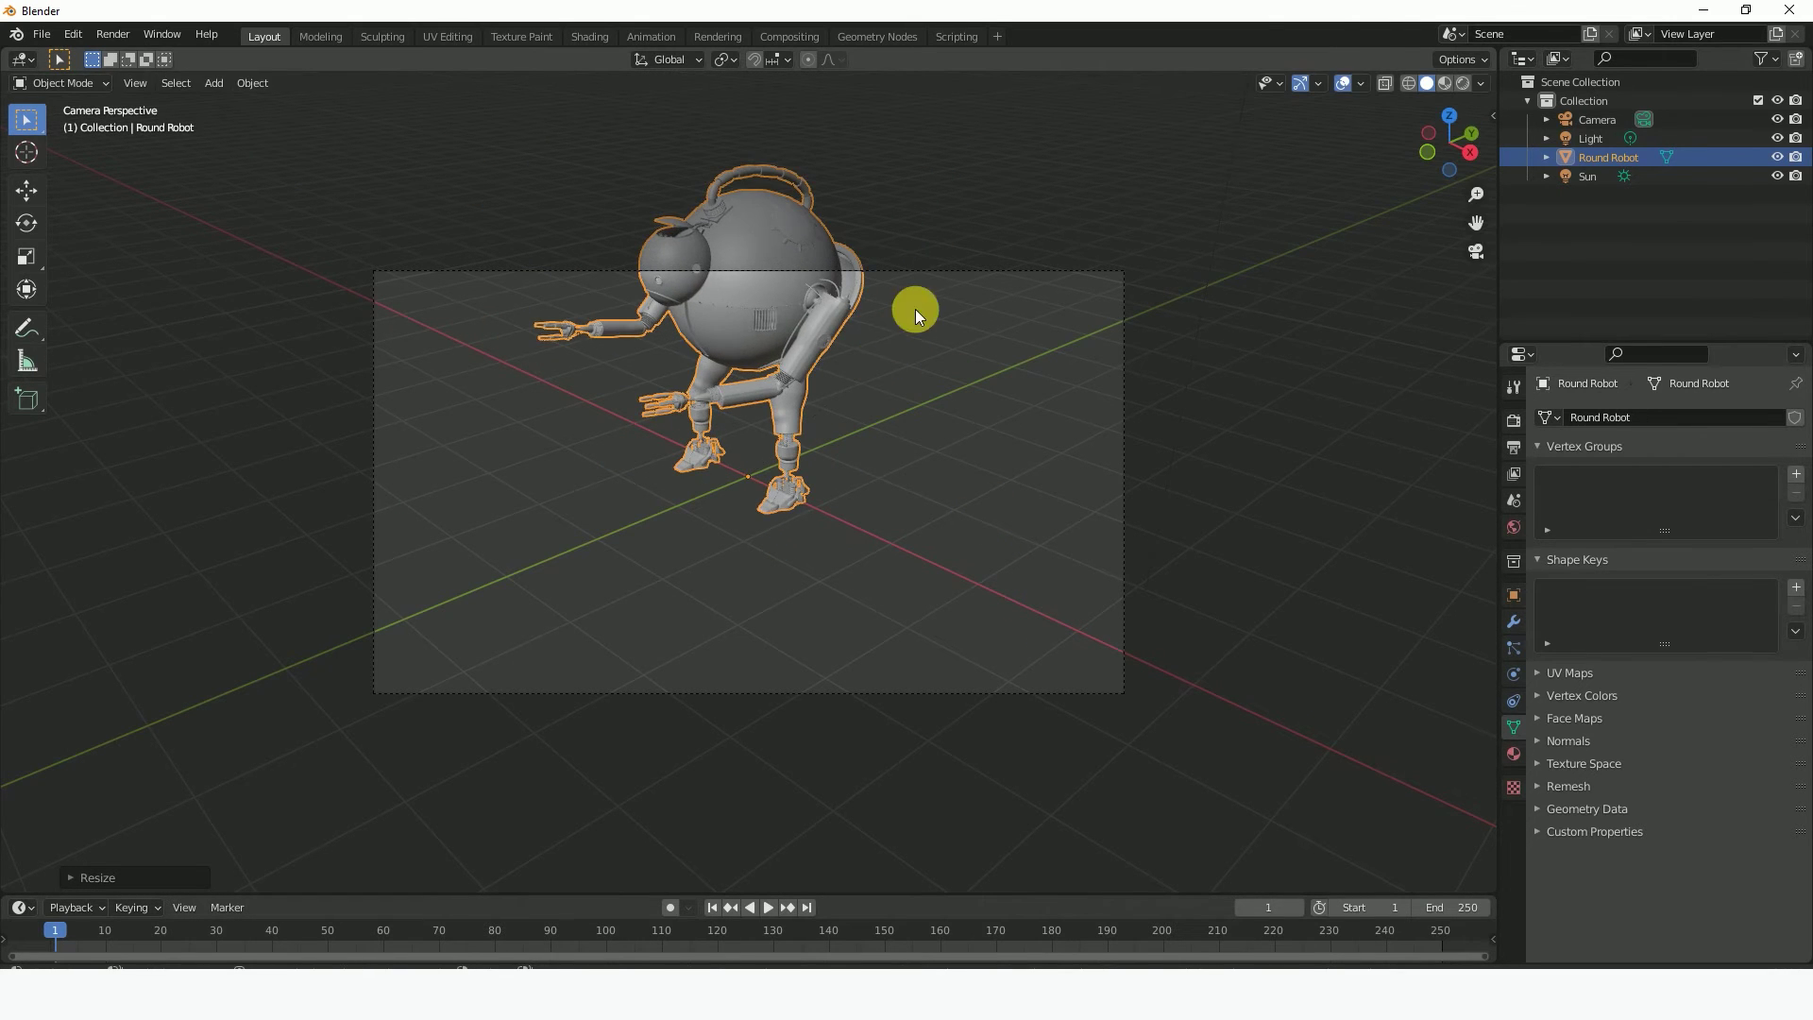
- Select the camera and move it upward so its frame encloses the whole robot
left_click(927, 271)
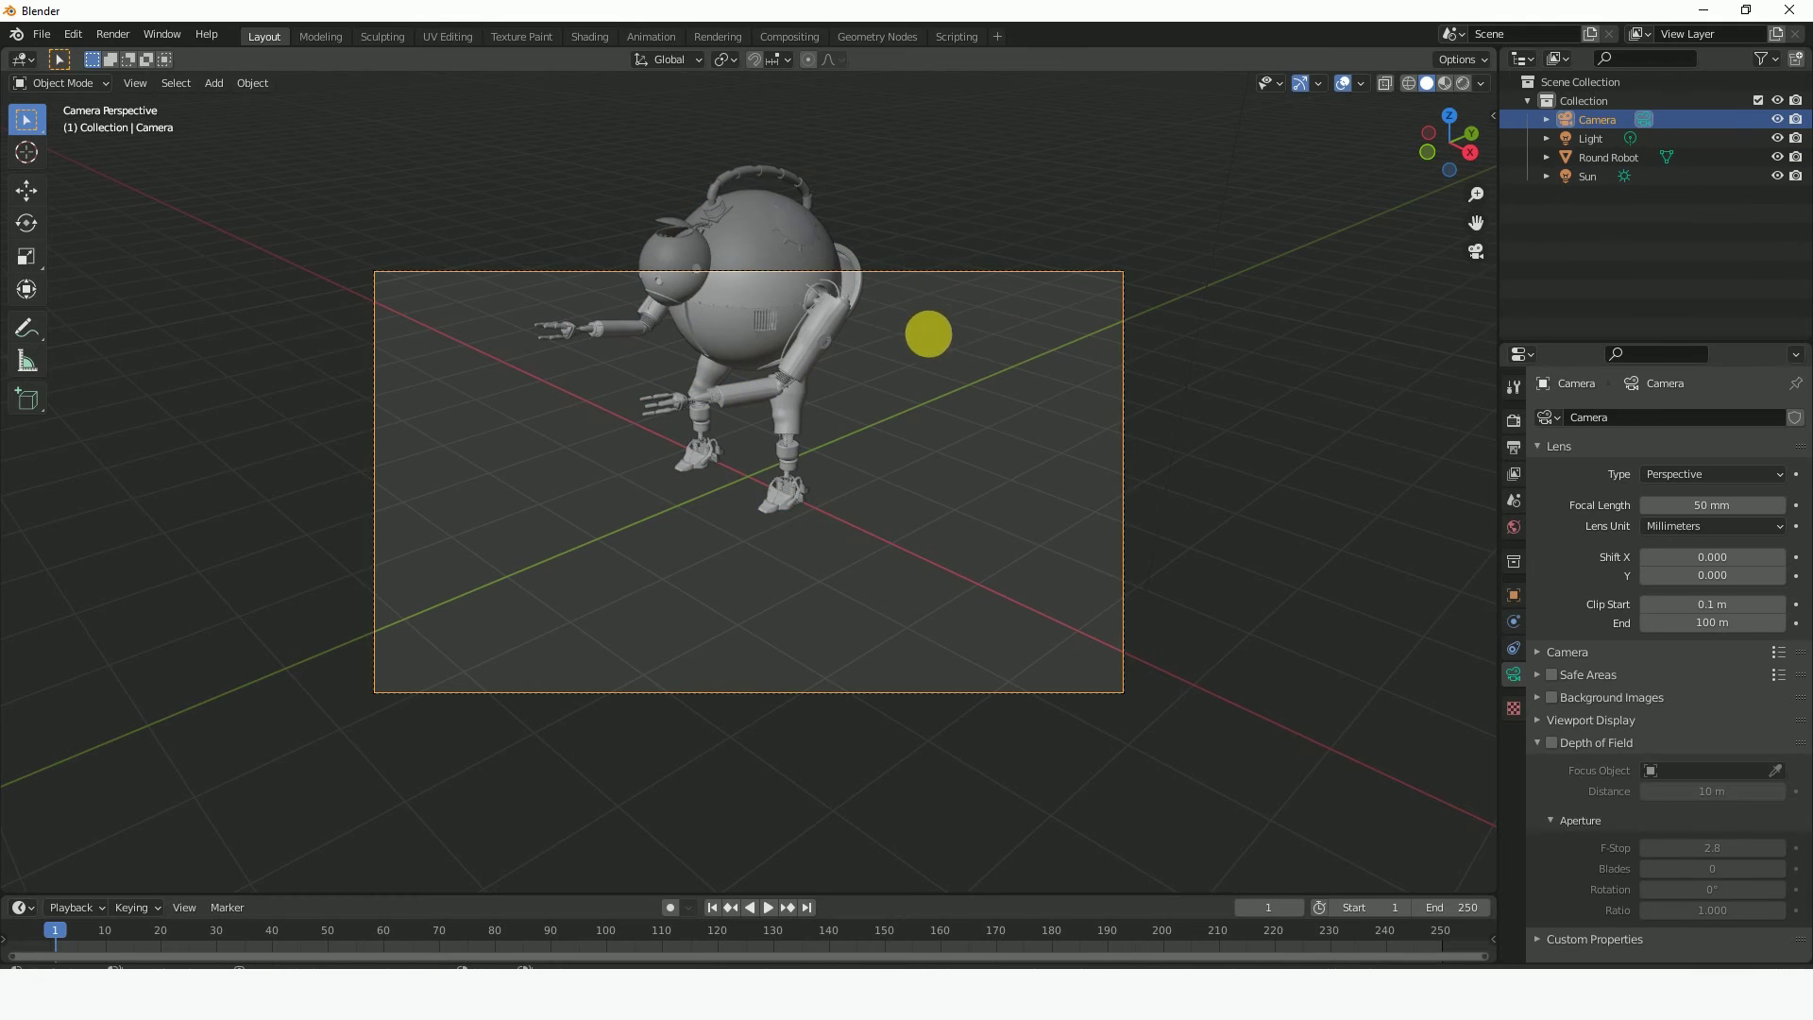
key("g")
left_click(951, 132)
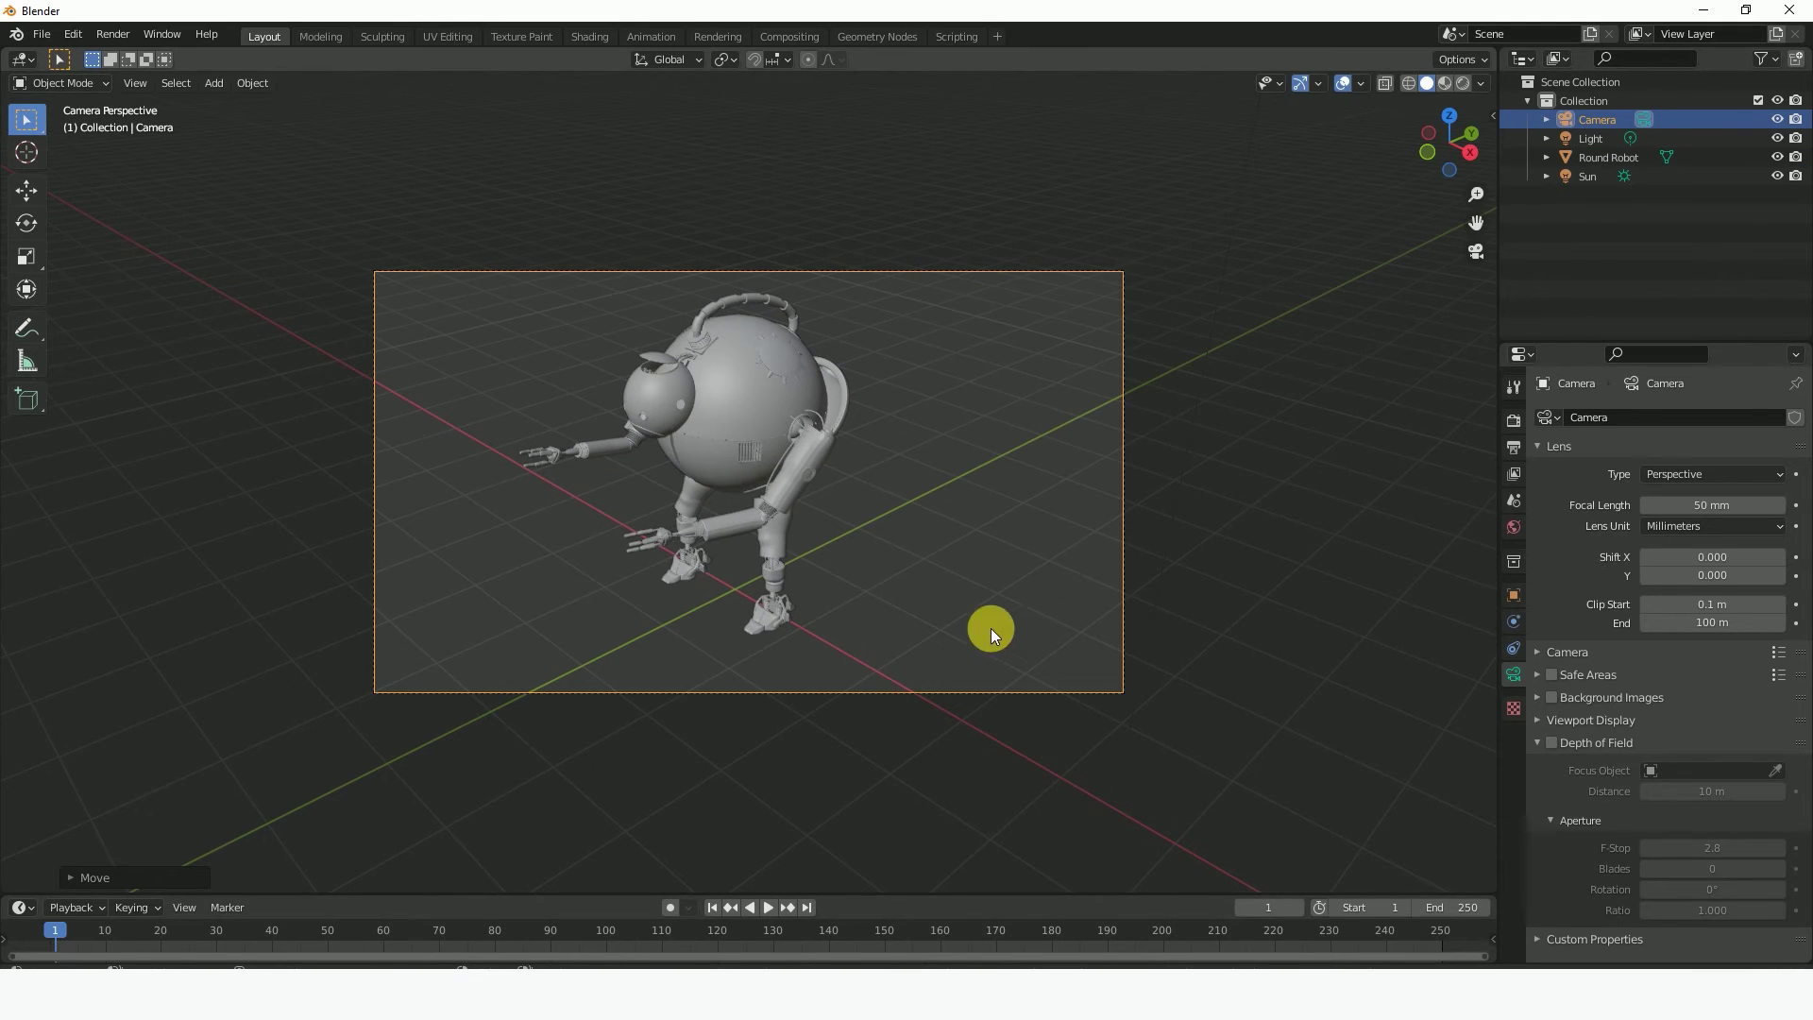
- Display the camera view in Rendered shading, start rendering the image and minimize the render window
left_click(1463, 85)
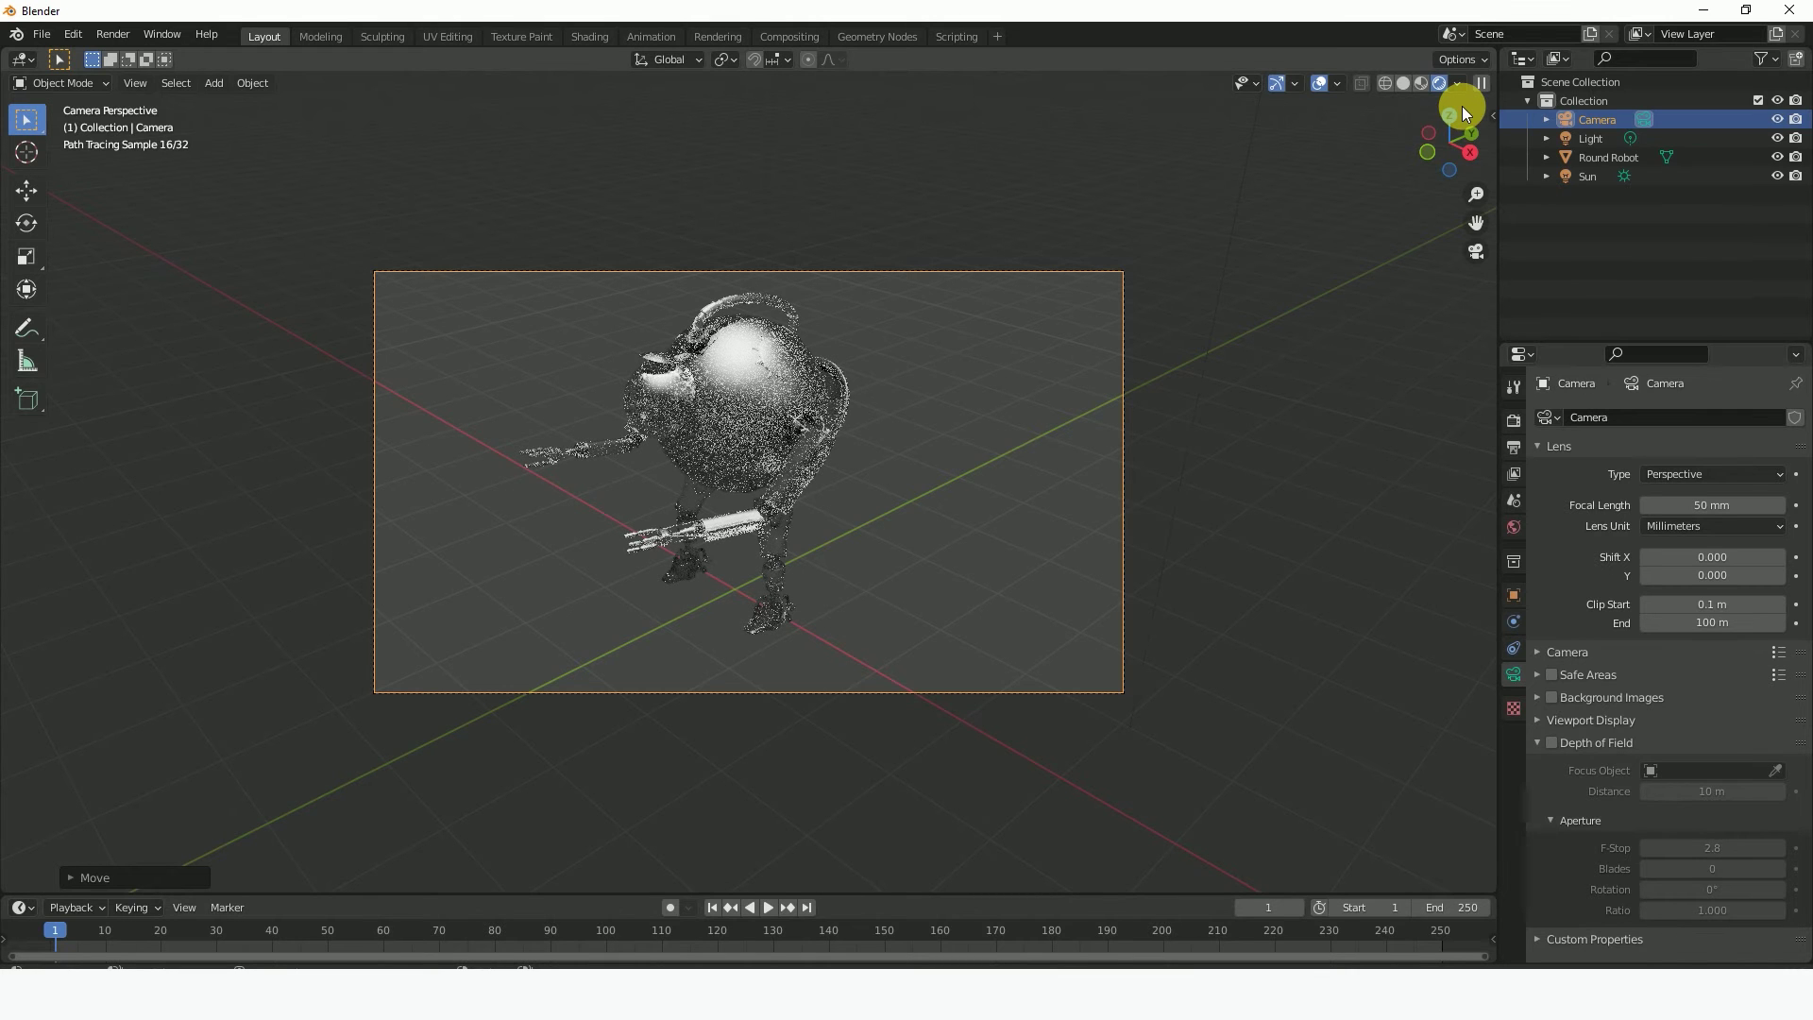
left_click(109, 35)
left_click(203, 56)
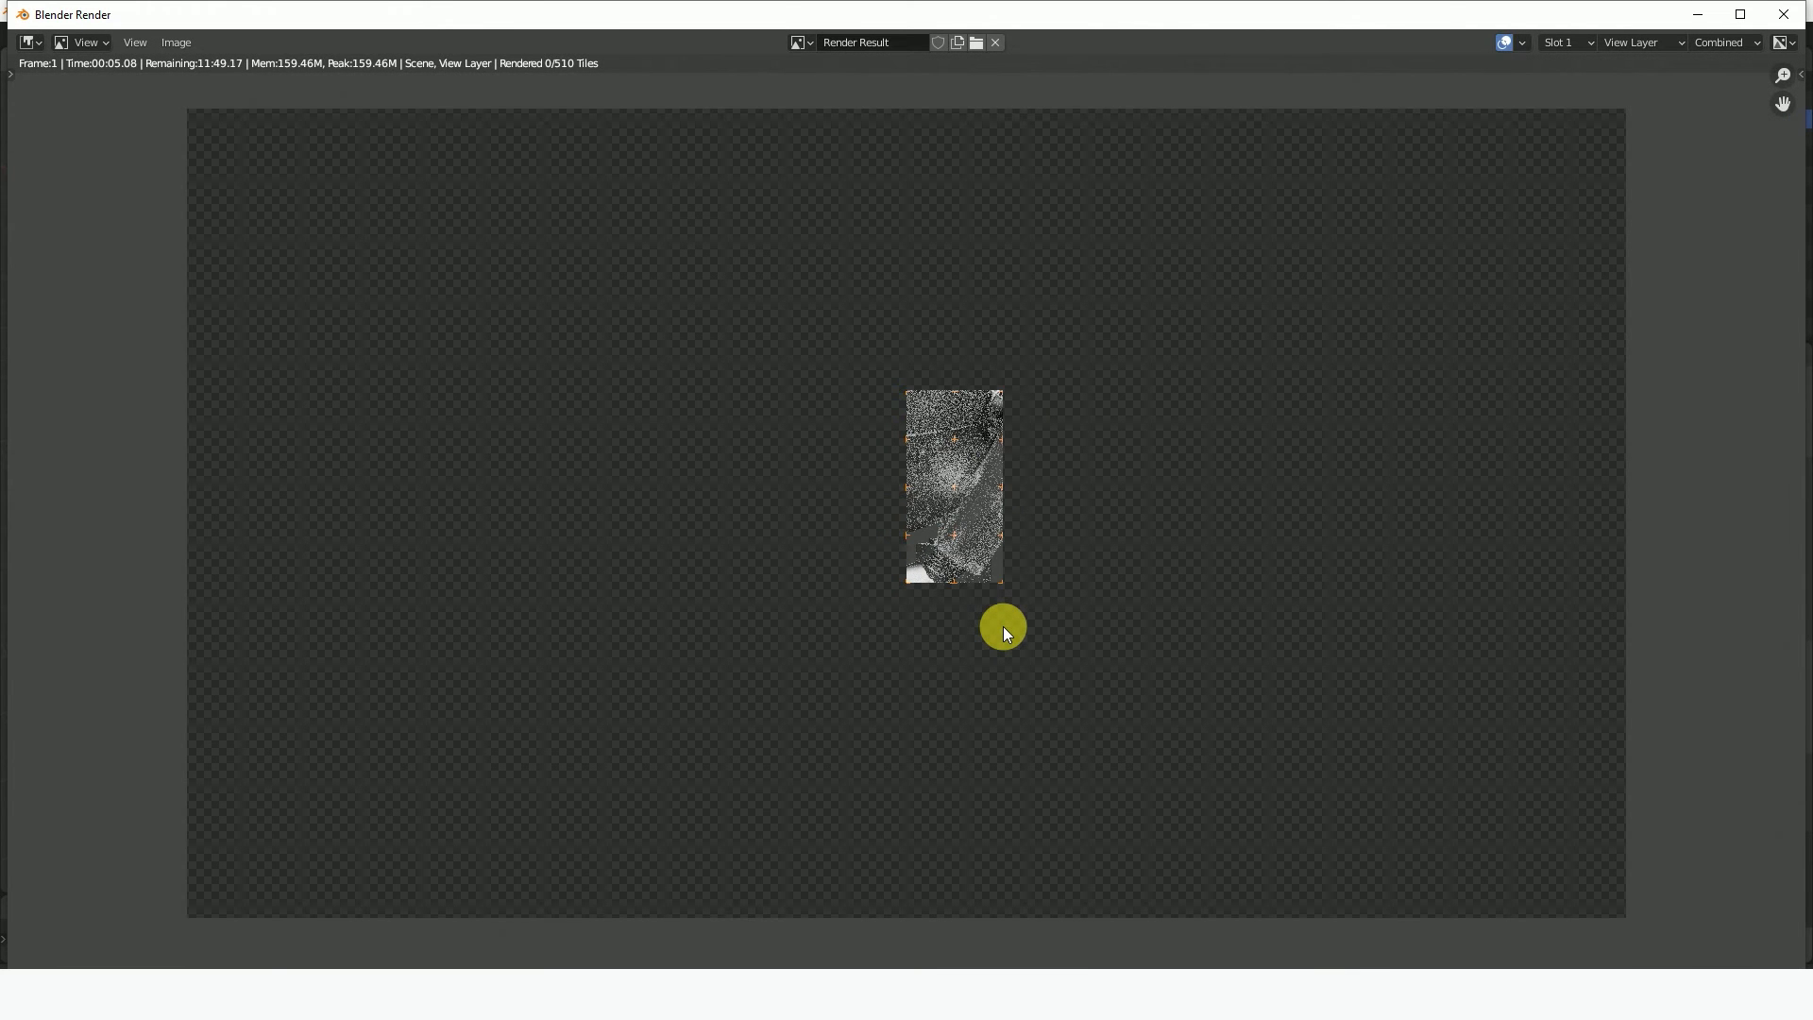
scroll(1003, 627, "down", 1)
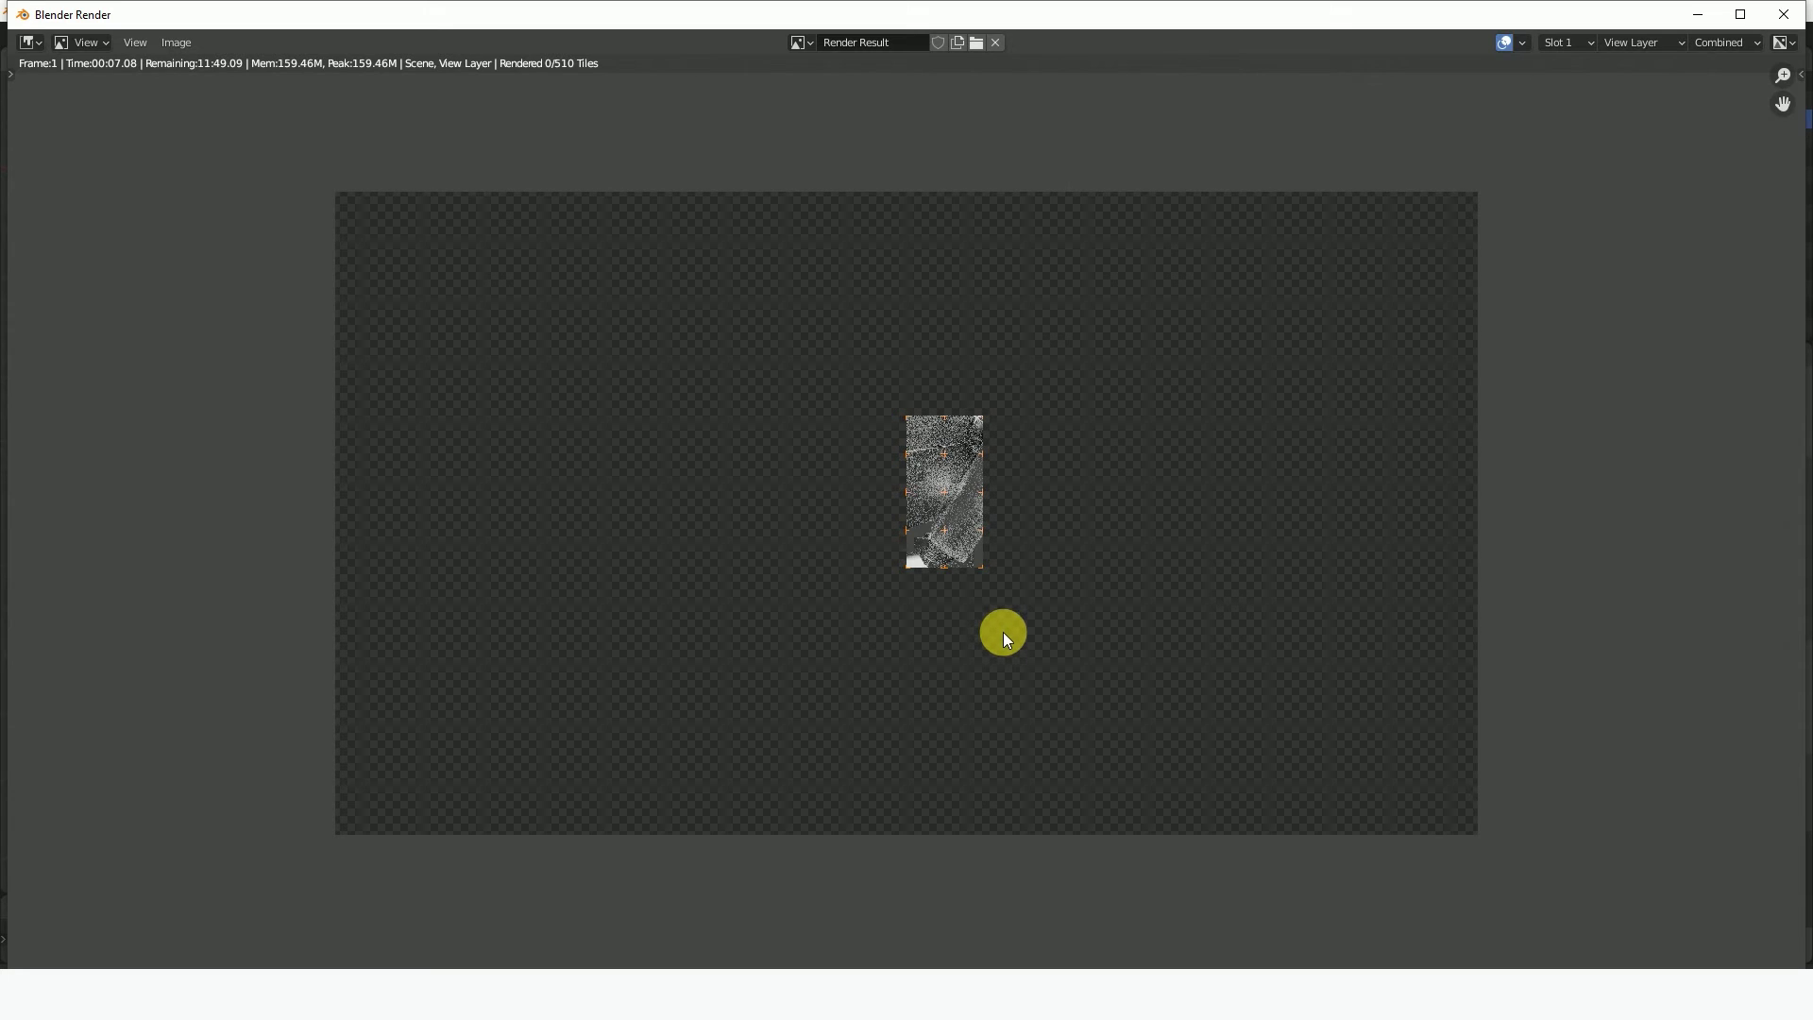
left_click(1695, 16)
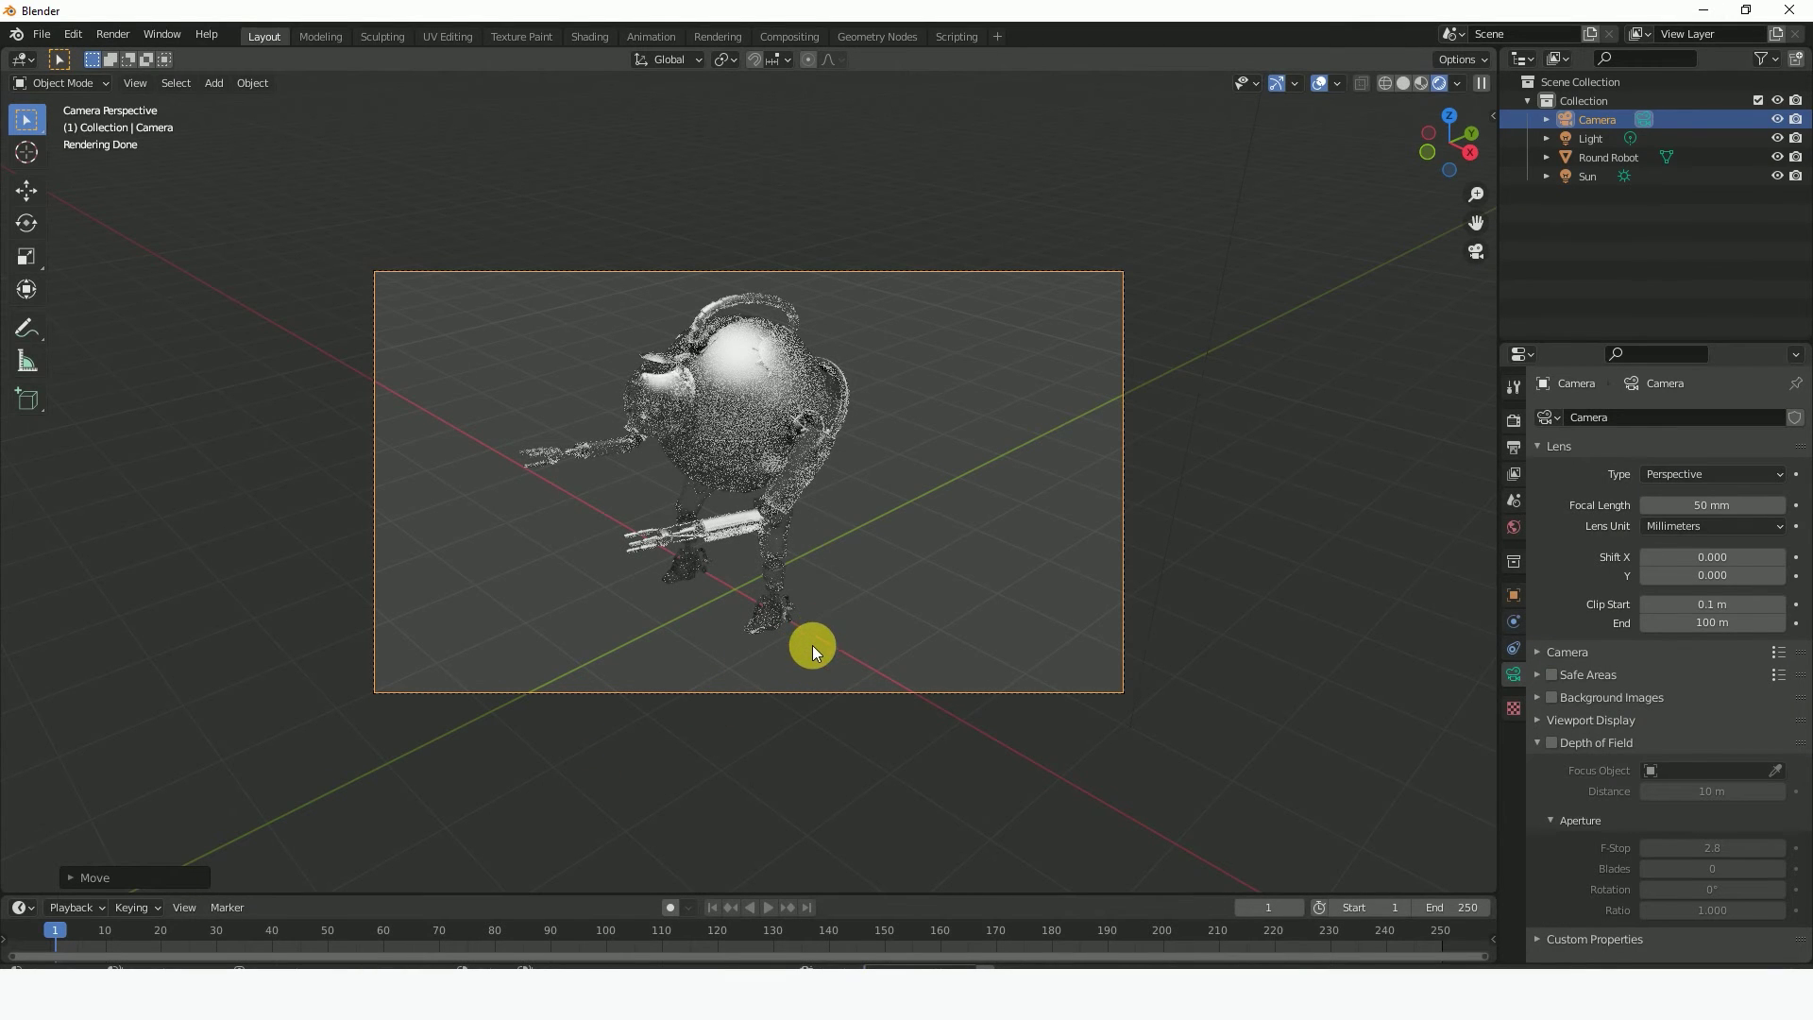
- Orbit briefly around the scene, return to the camera view and display it in Solid shading
middle_click_drag(829, 574, 863, 568)
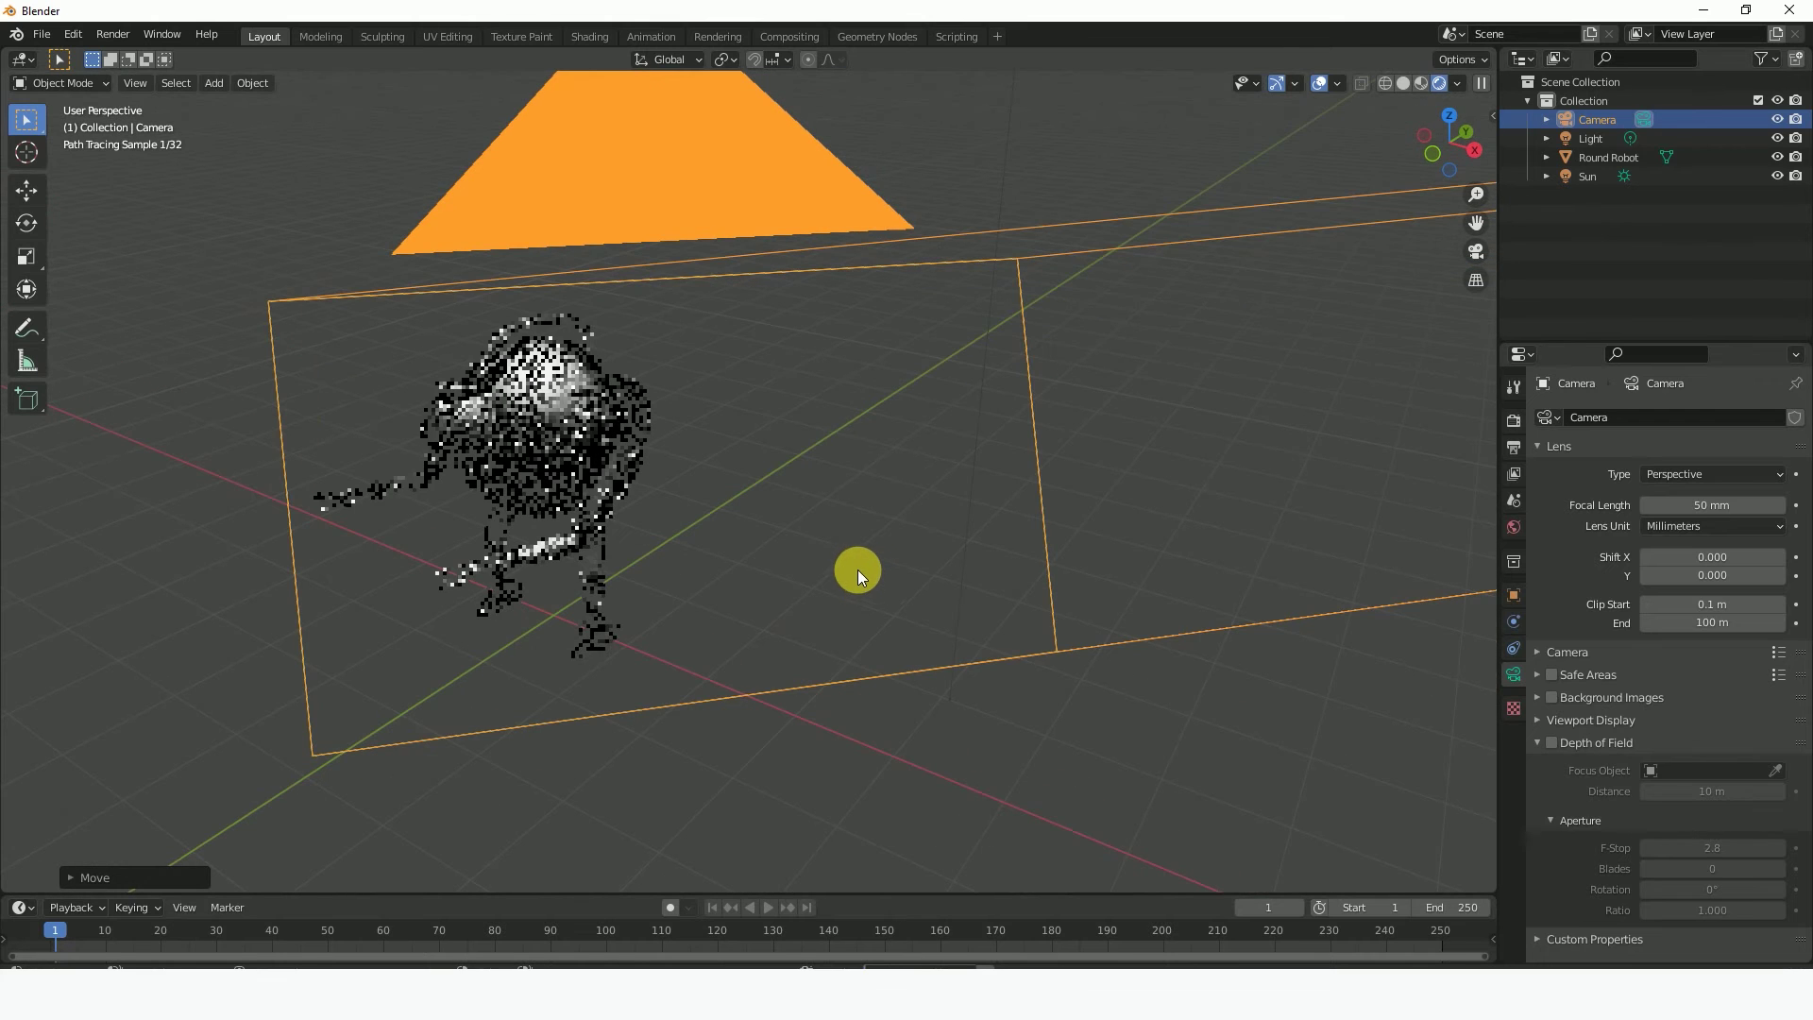
key("KP_0")
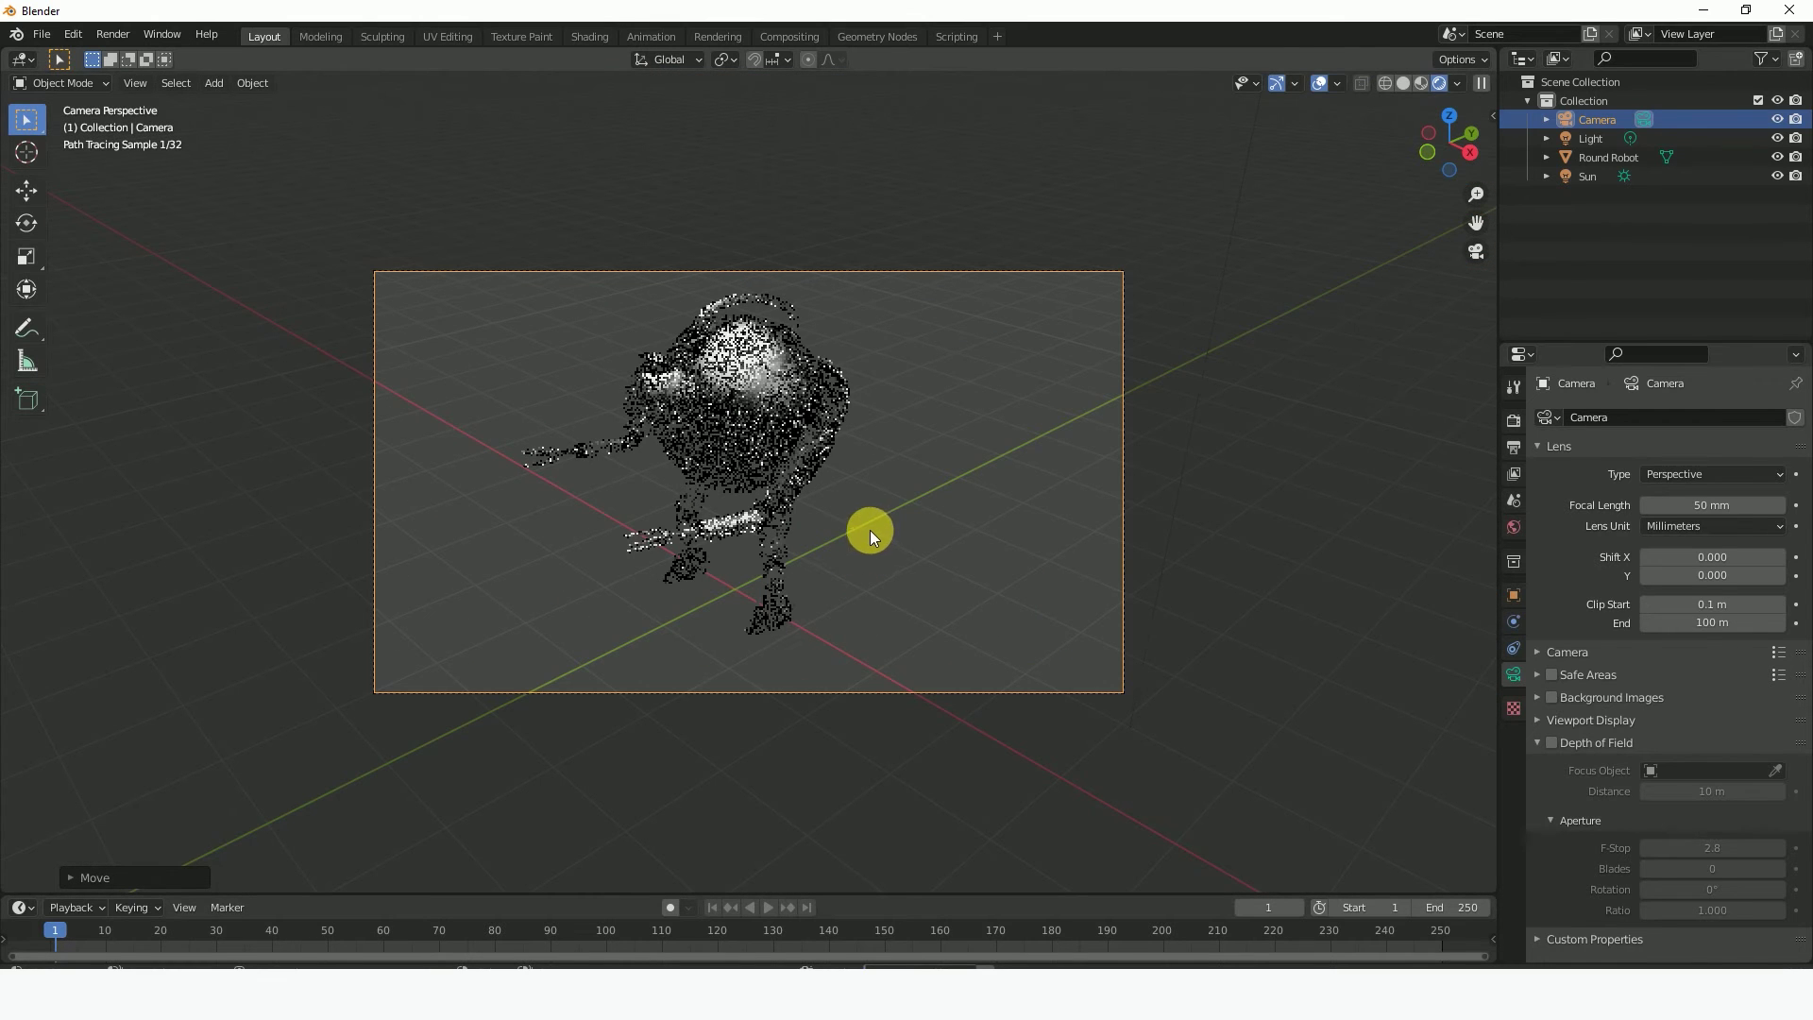
left_click(1403, 83)
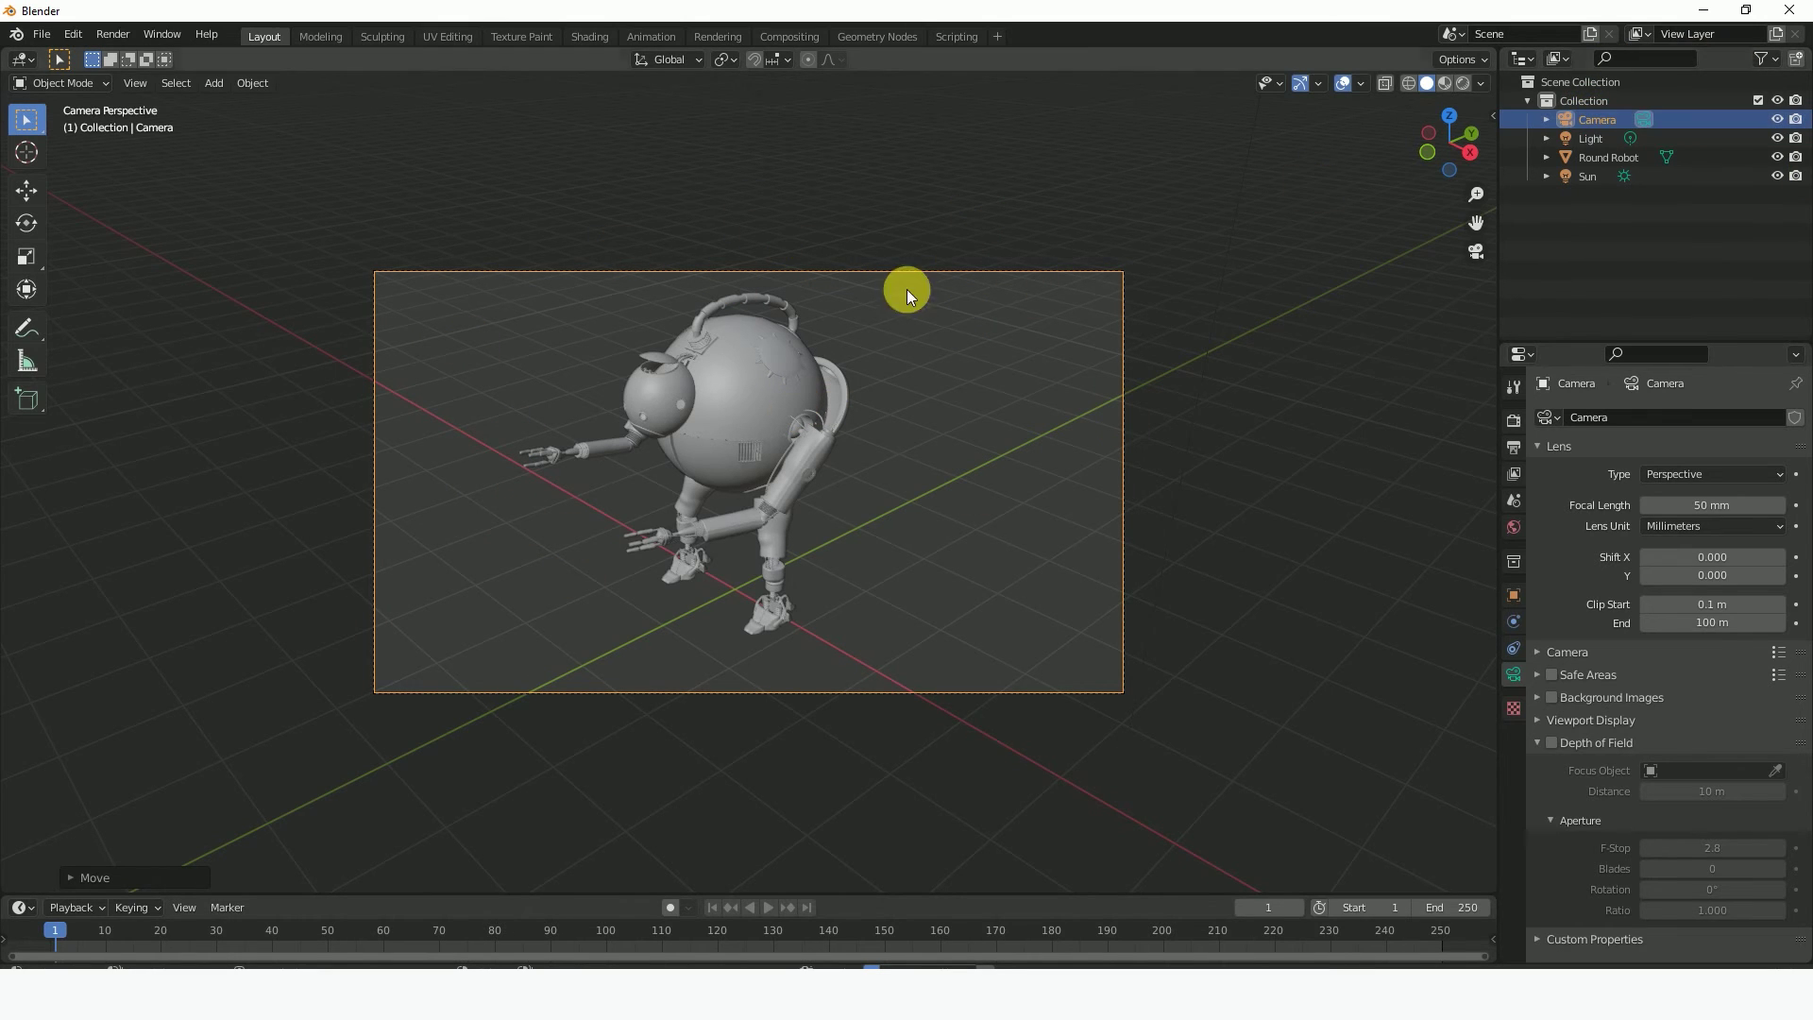
- Select the light, the Round Robot and the camera in turn in the scene hierarchy, ending on the robot
left_click(1592, 139)
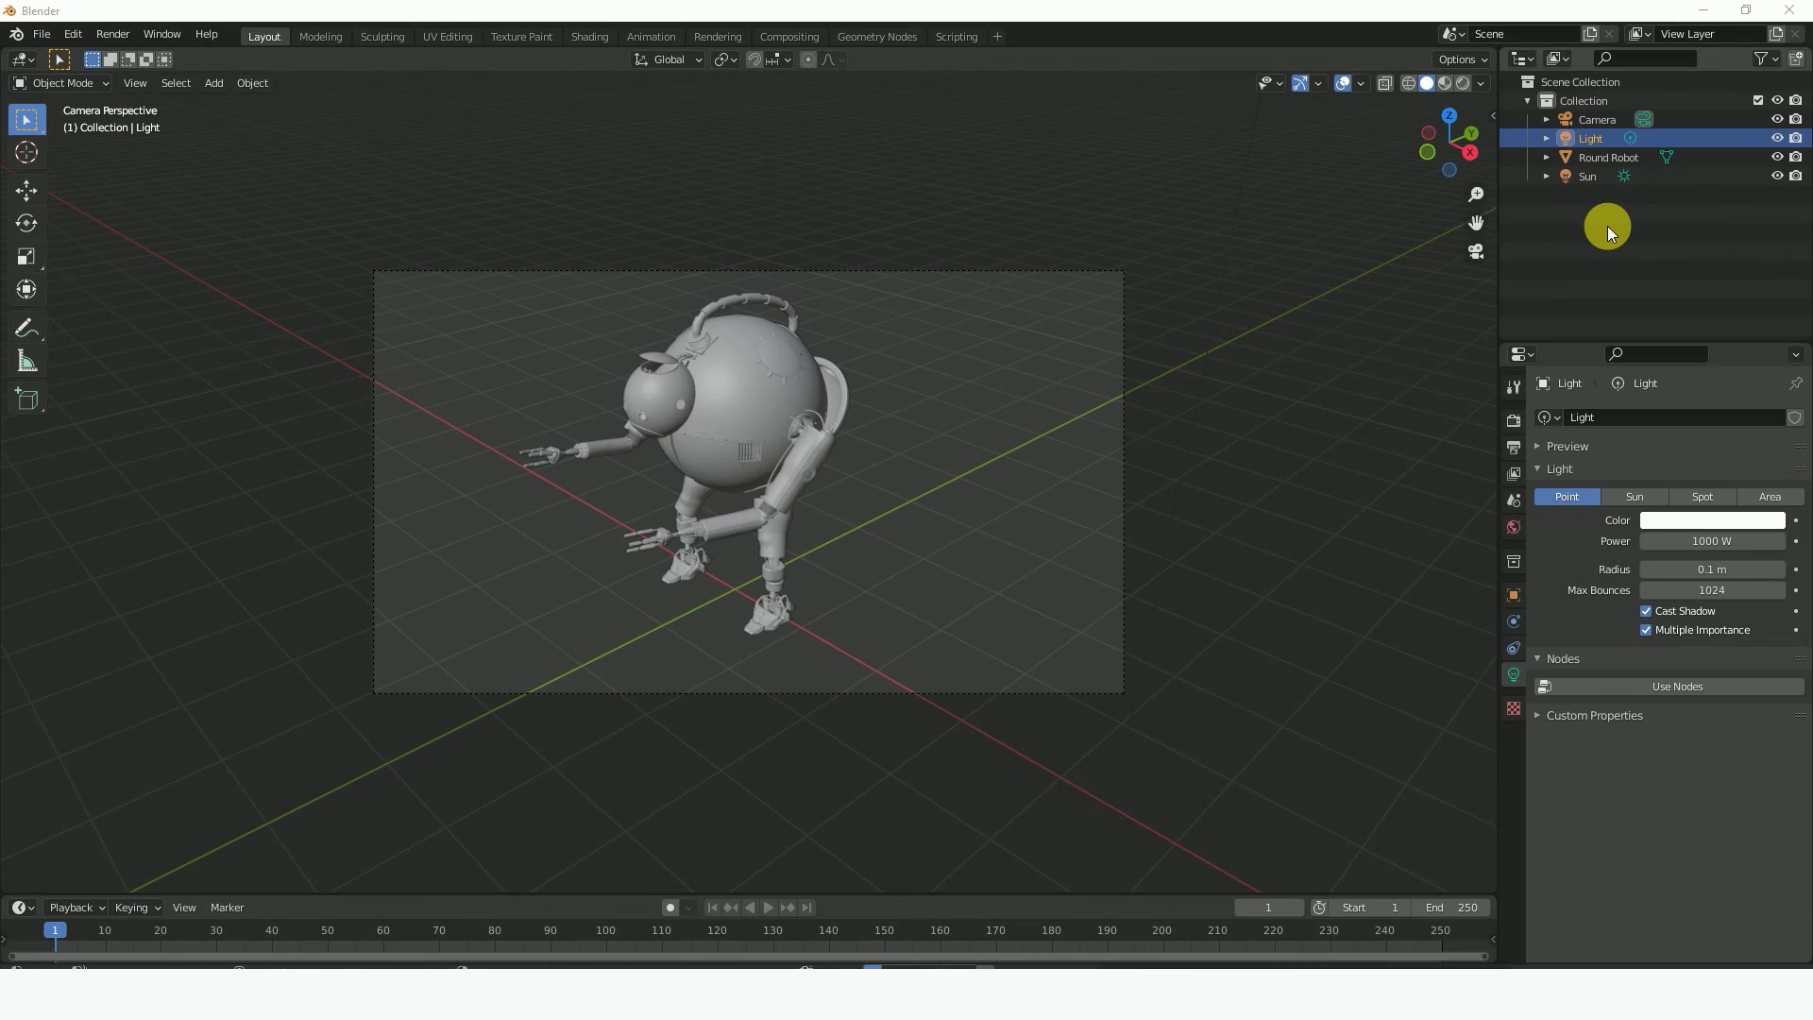
left_click(1611, 157)
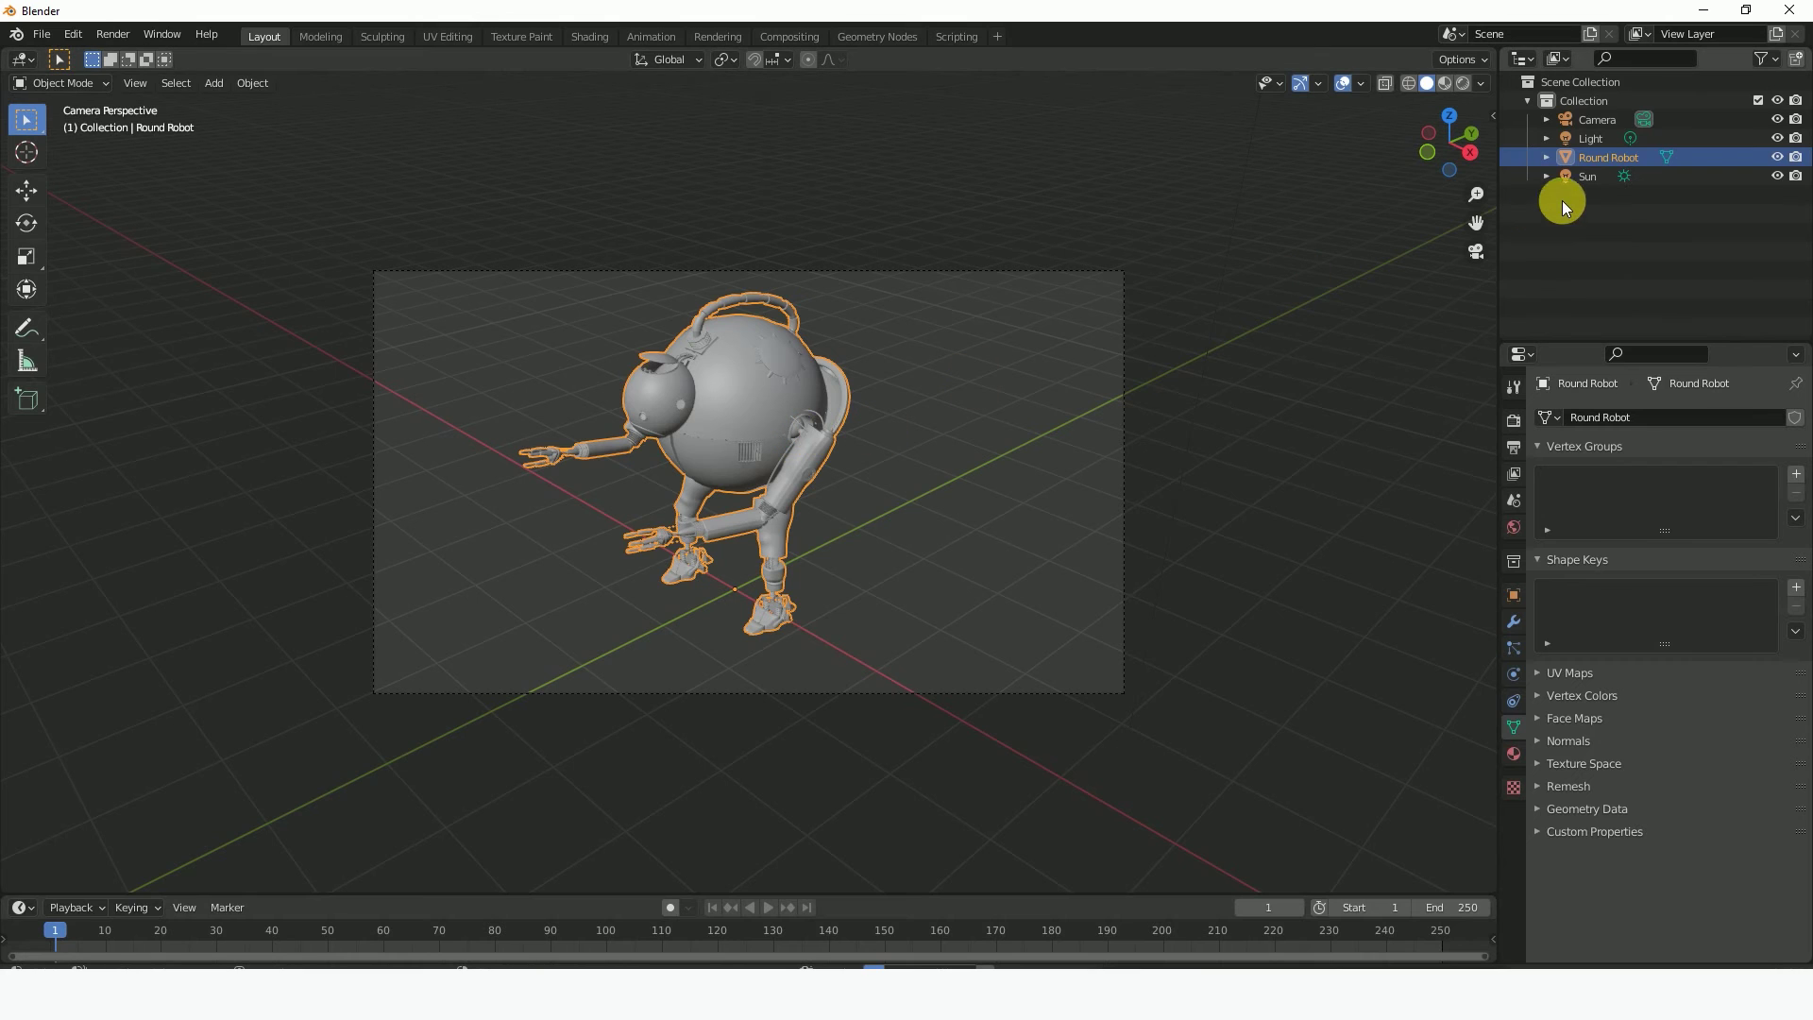
left_click(1596, 120)
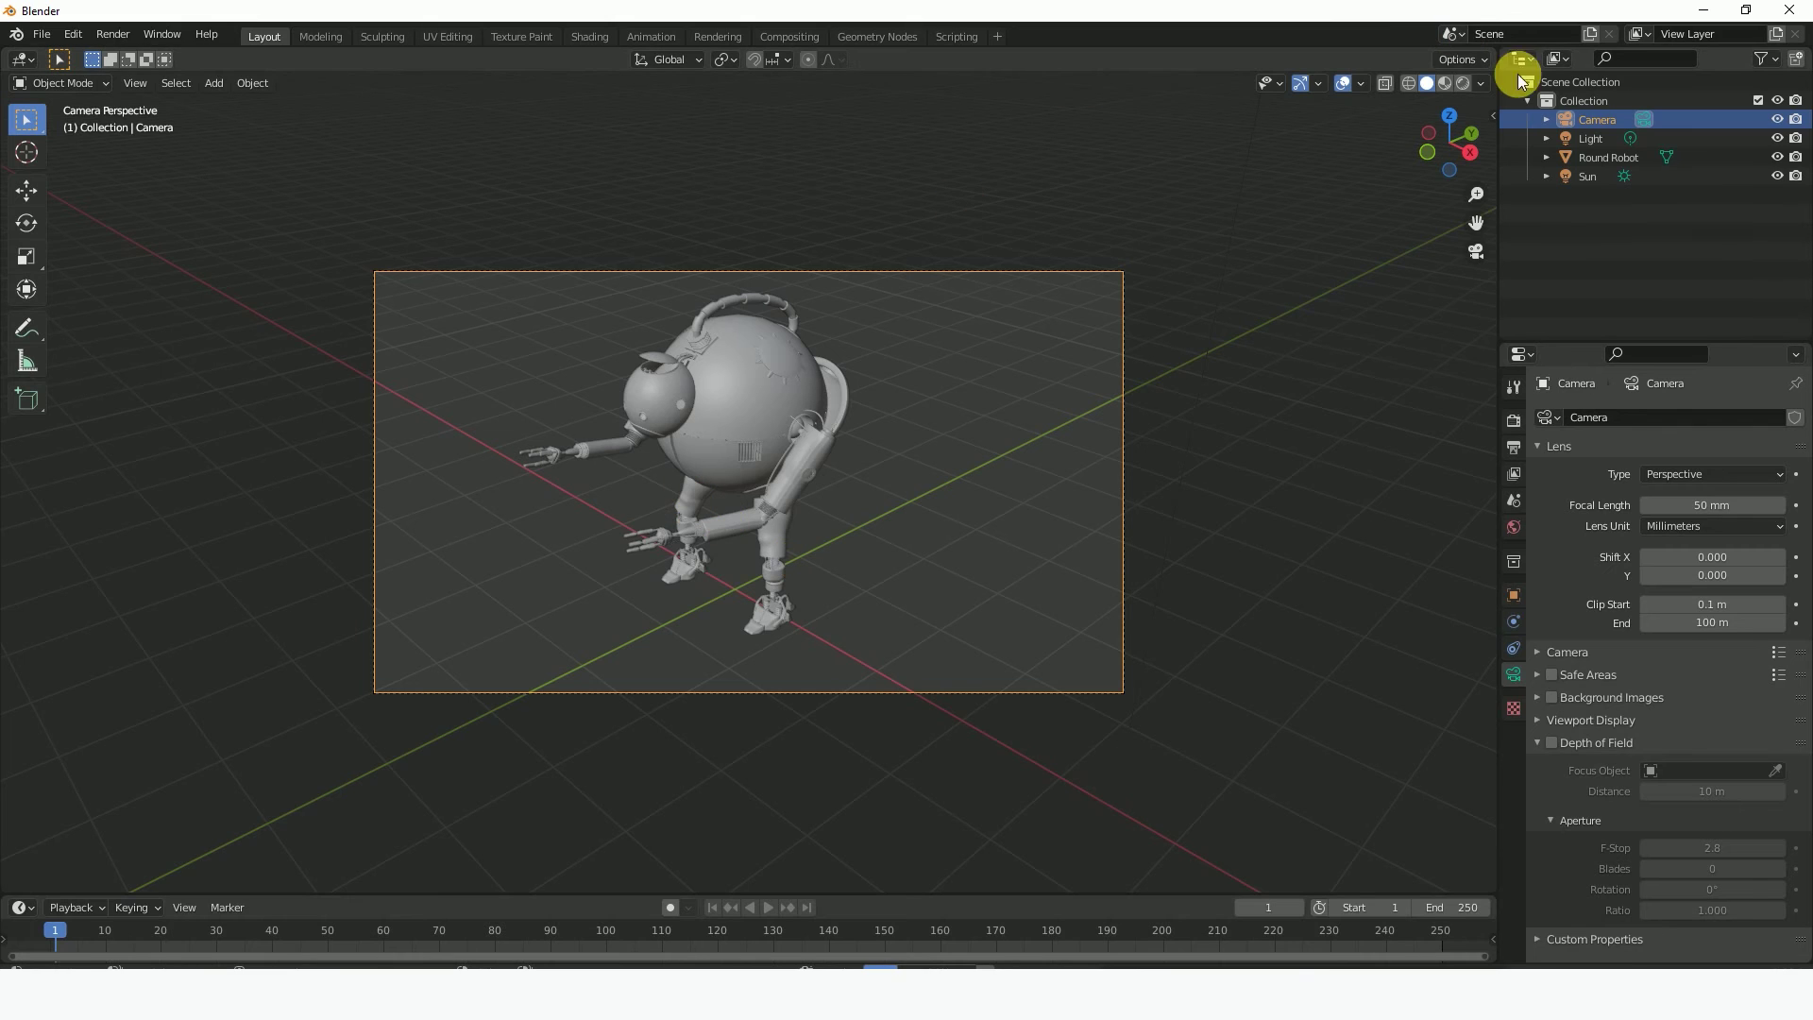
left_click(1598, 160)
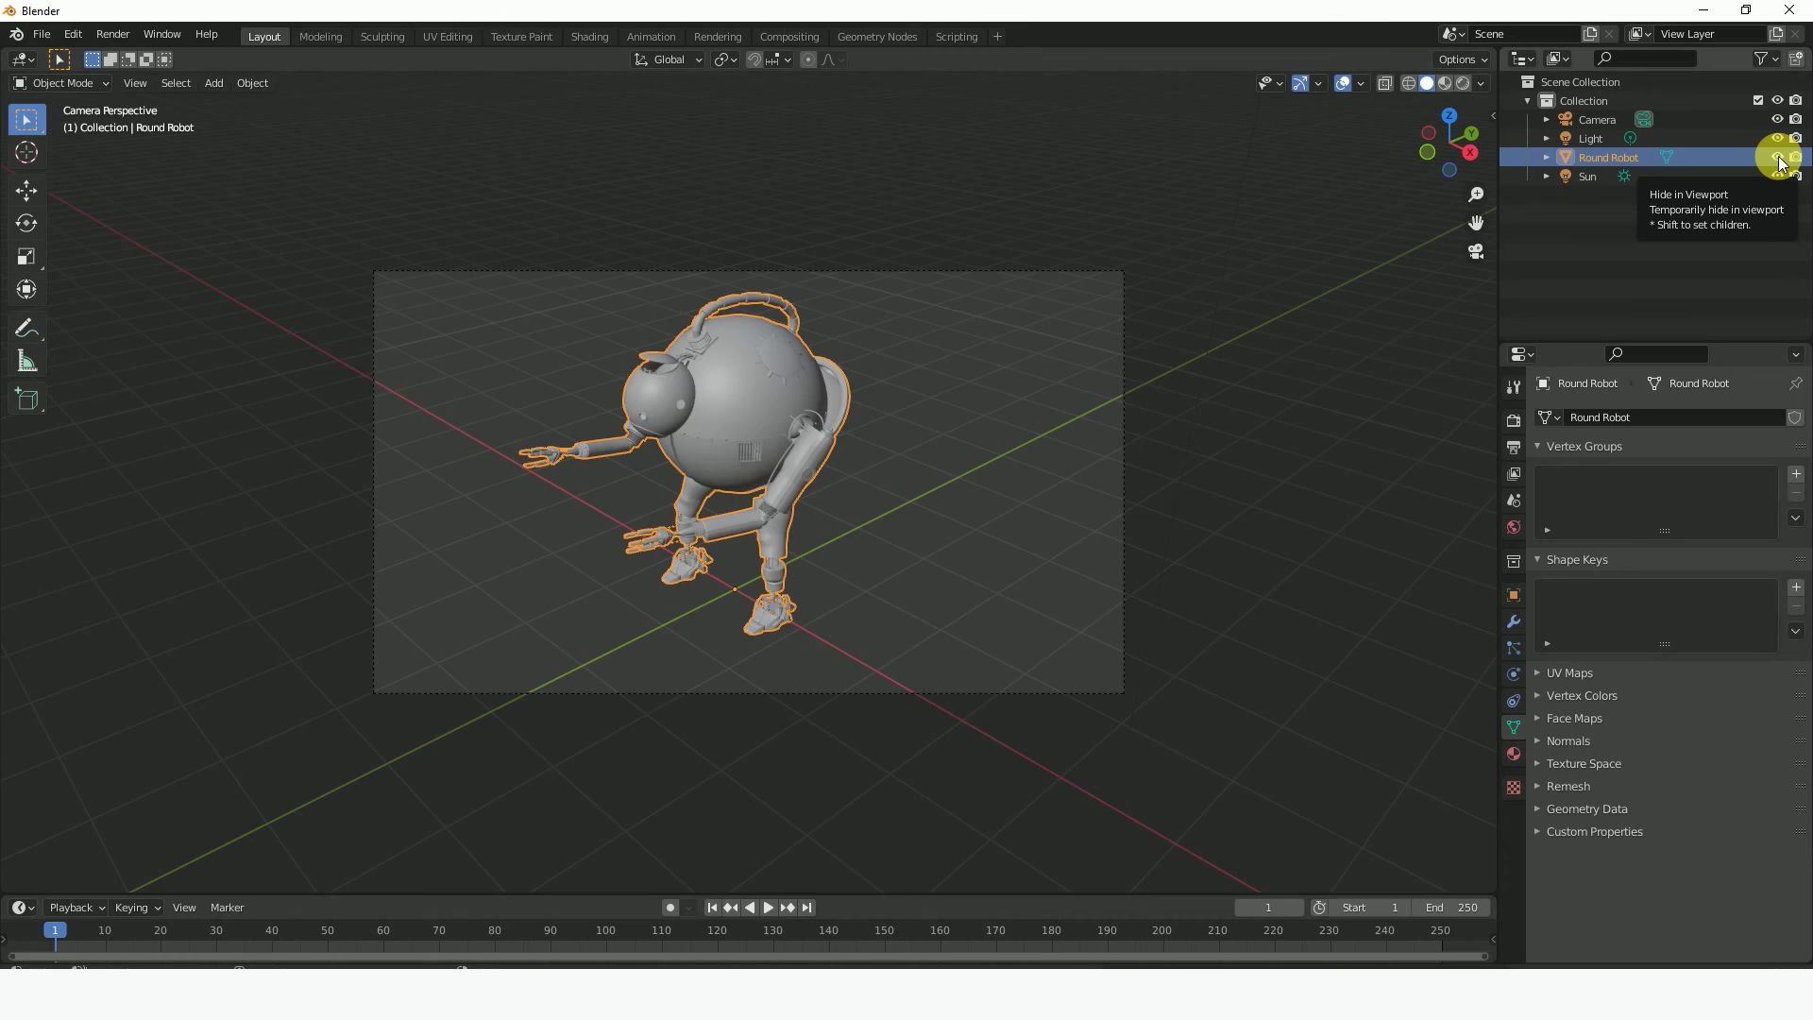
- Hide the Round Robot in the viewport and show it again, twice
left_click(1779, 158)
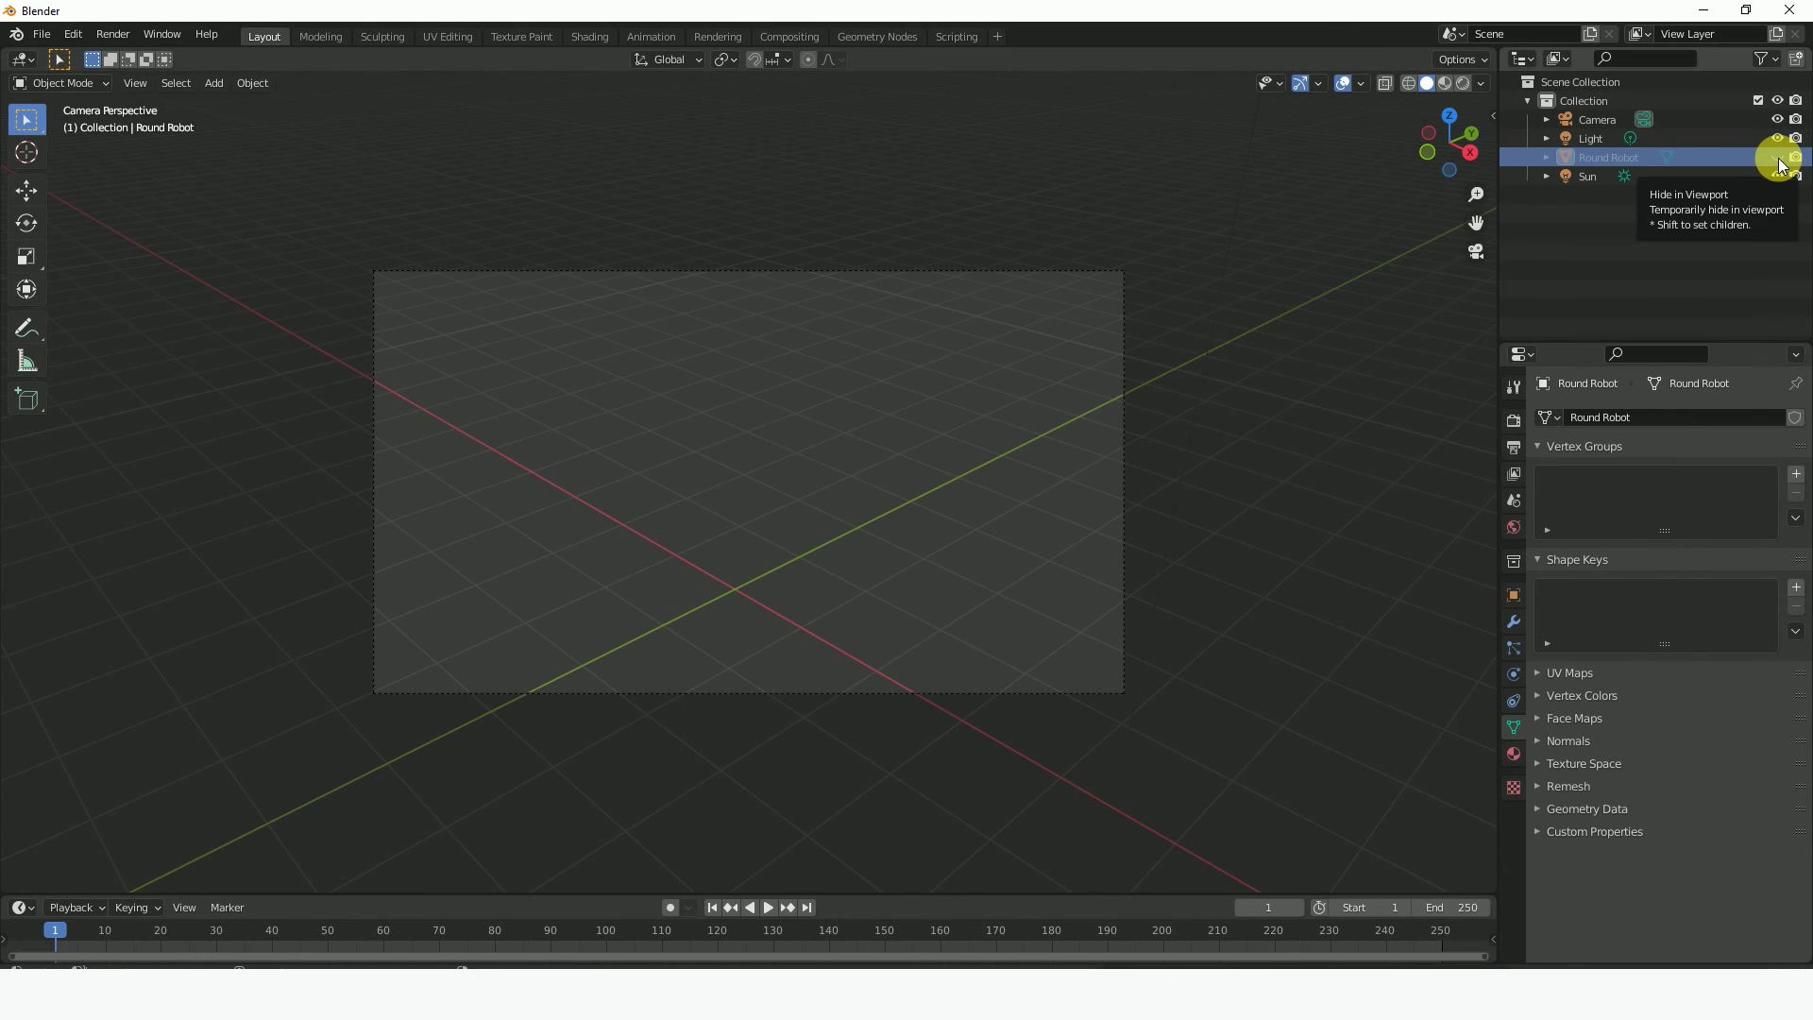
left_click(1777, 158)
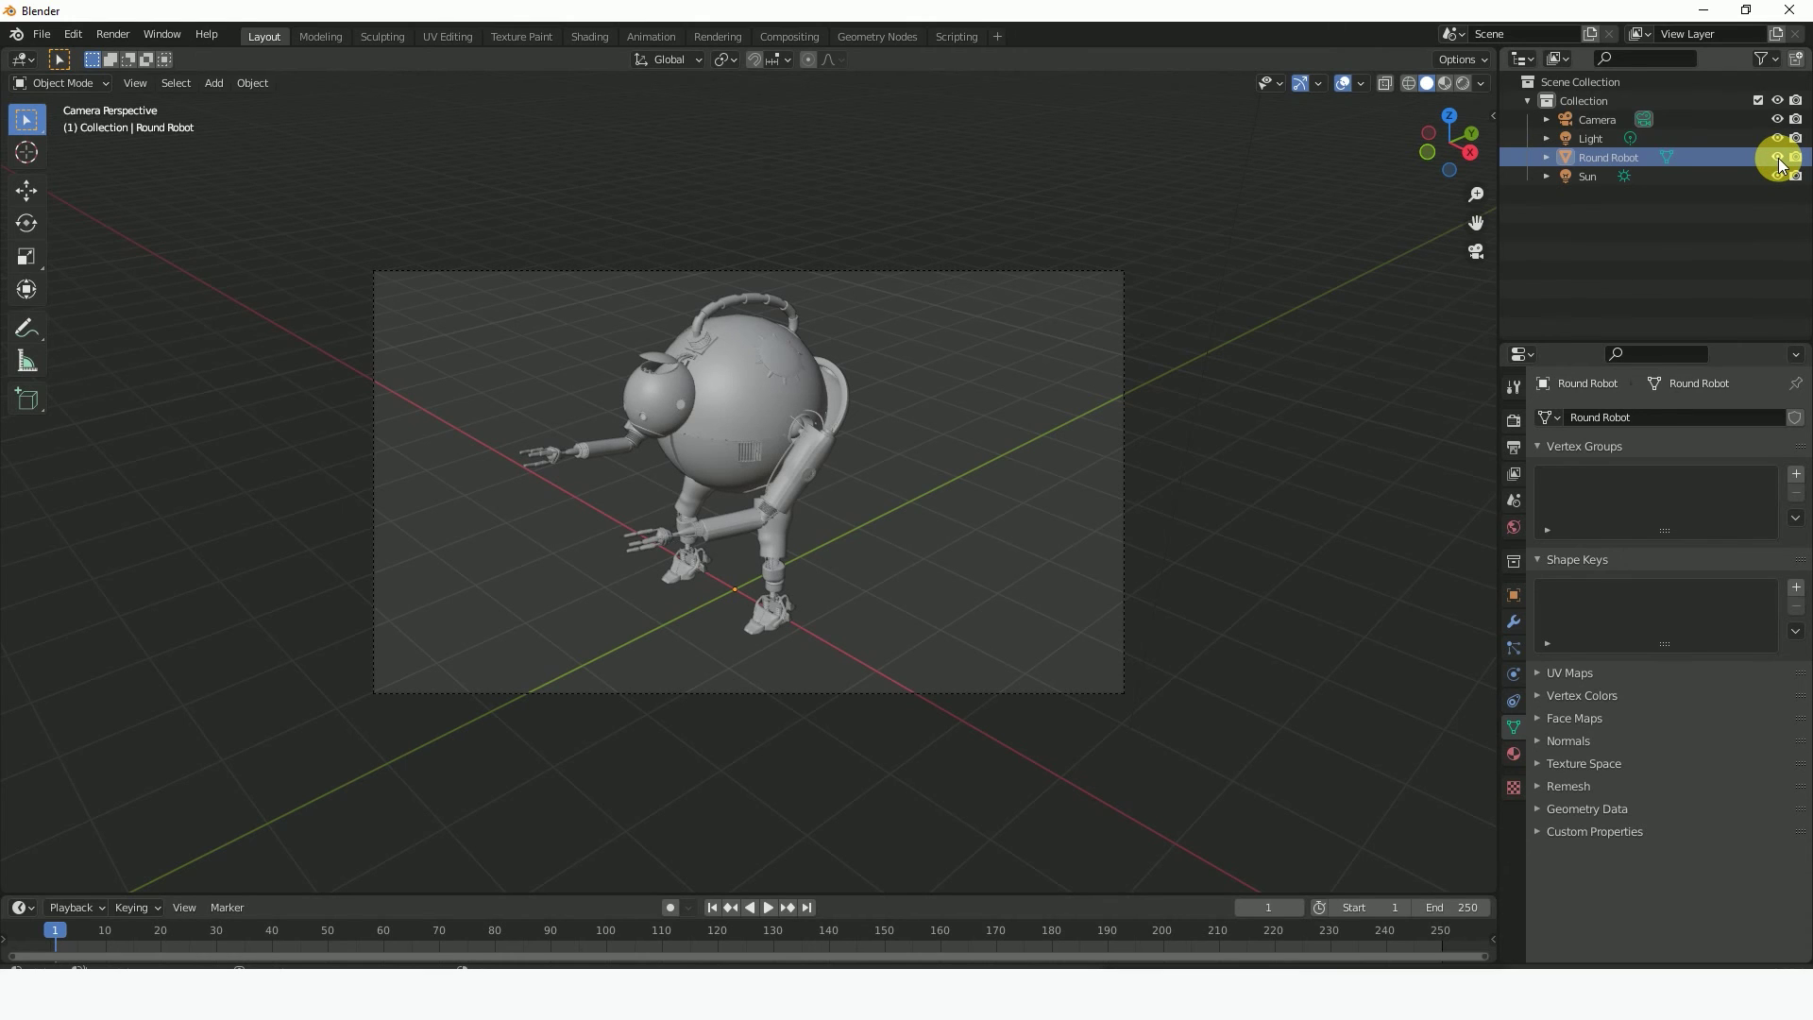
left_click(1777, 158)
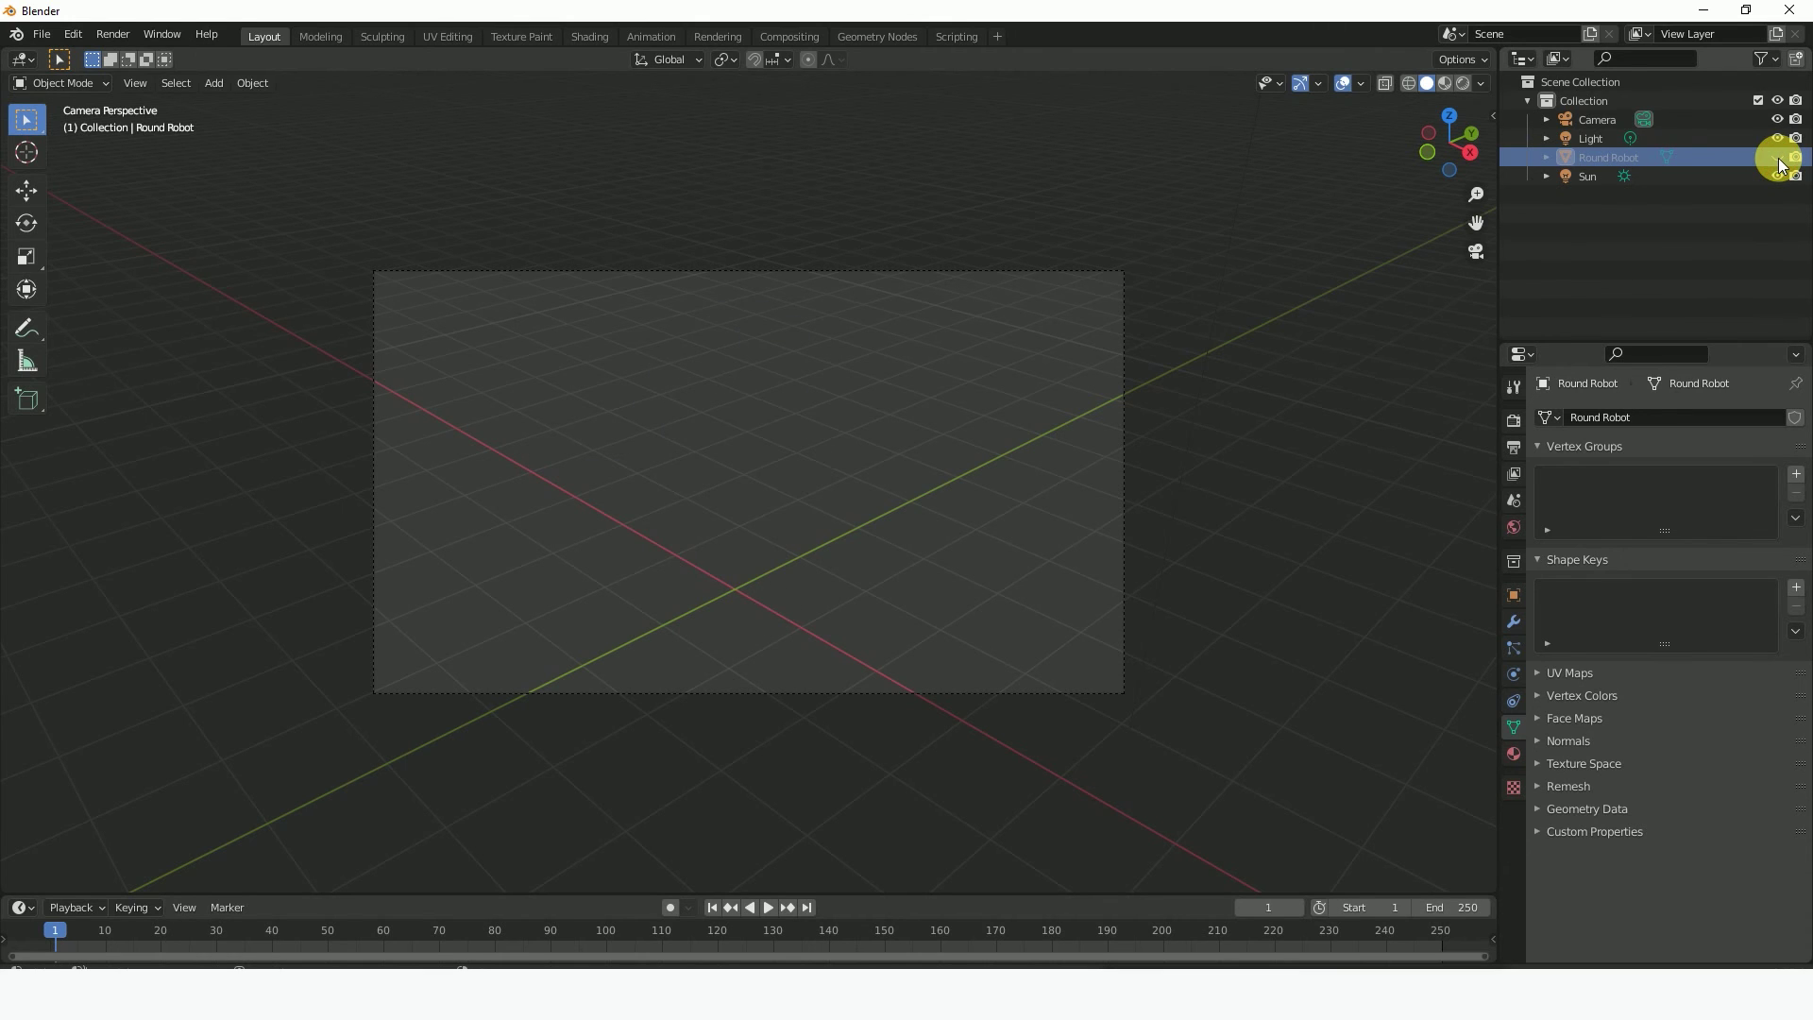
left_click(1777, 158)
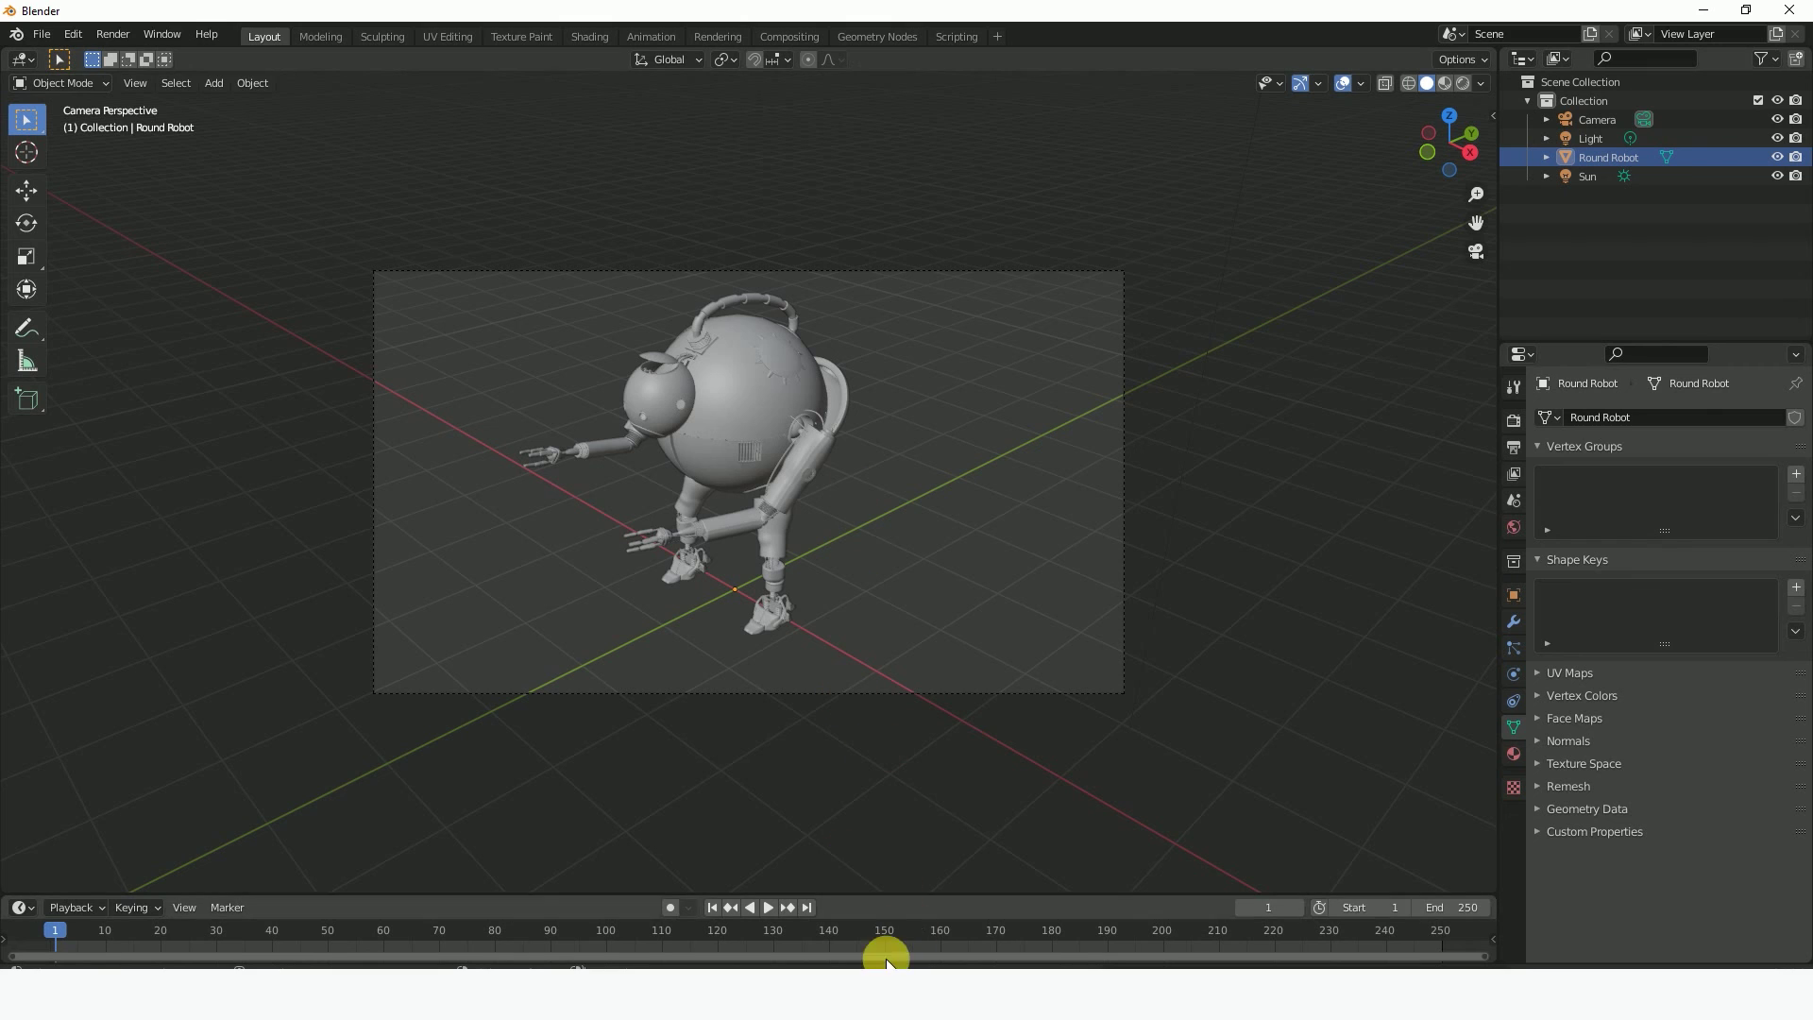
- Bring back the minimized render window to examine the rendered robot image
left_click(944, 945)
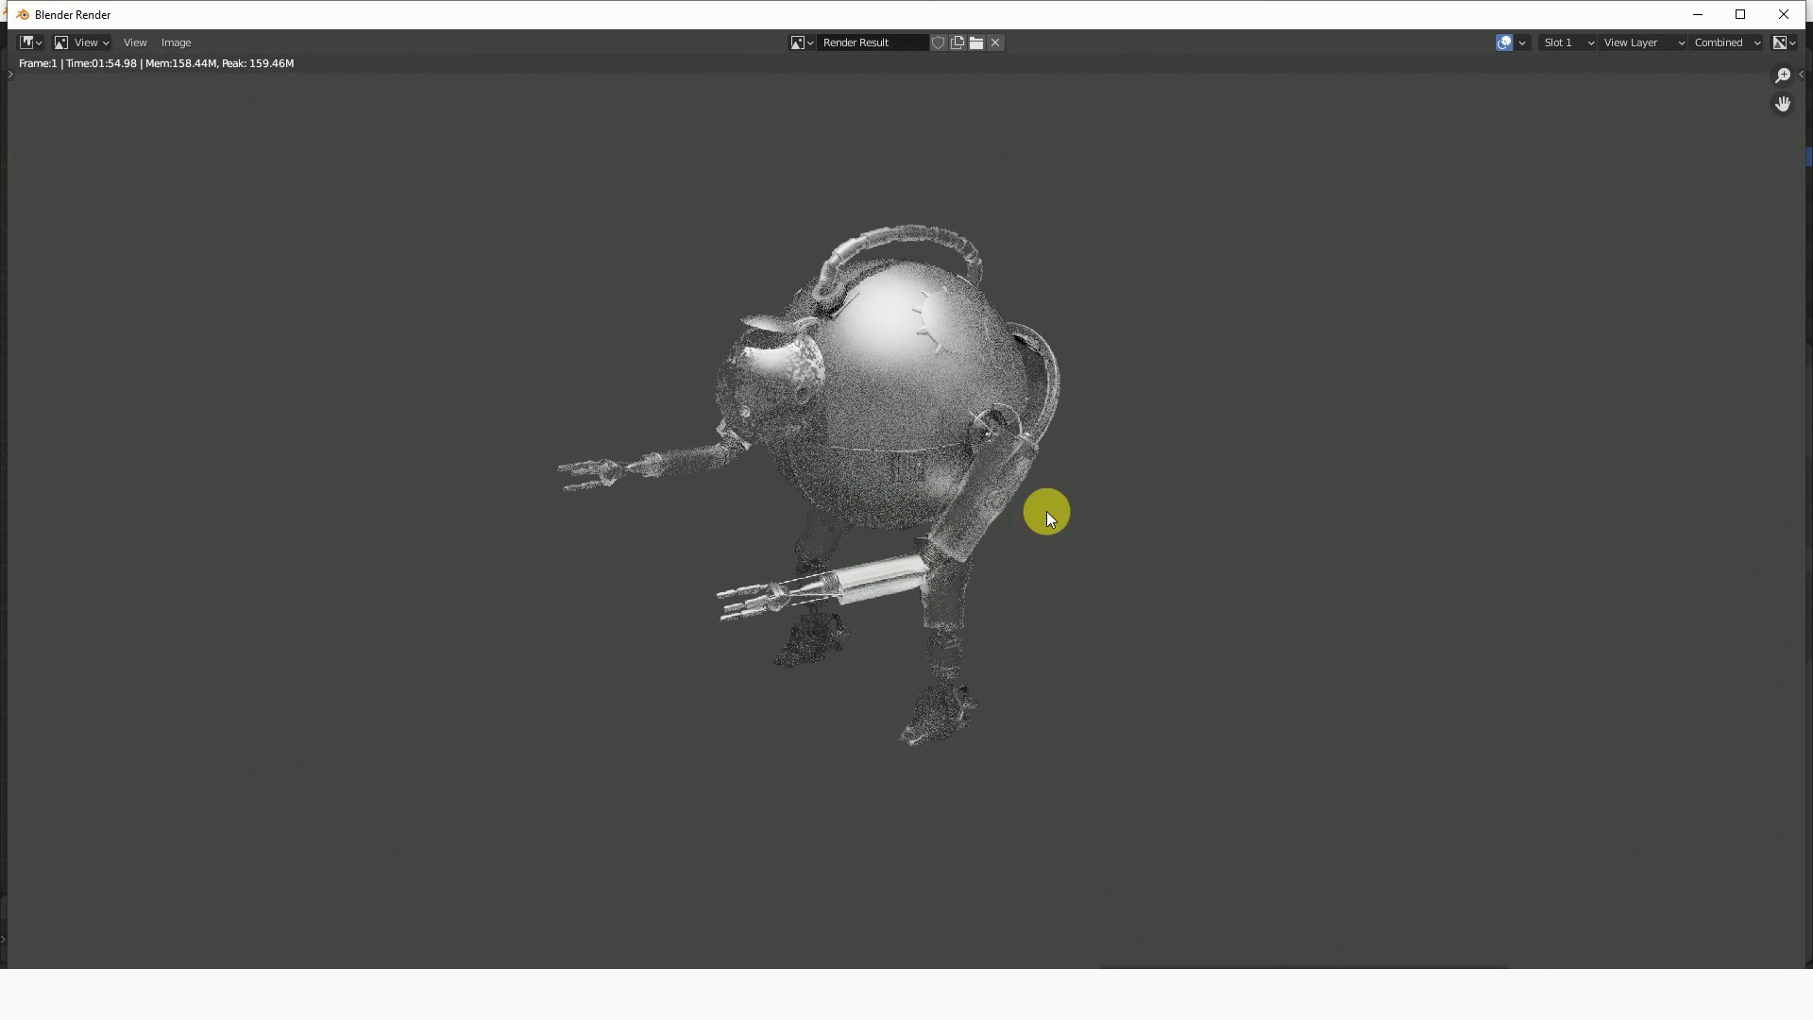
- Maximize the render window to view the robot image full screen and close it to return to the scene
left_click(1740, 14)
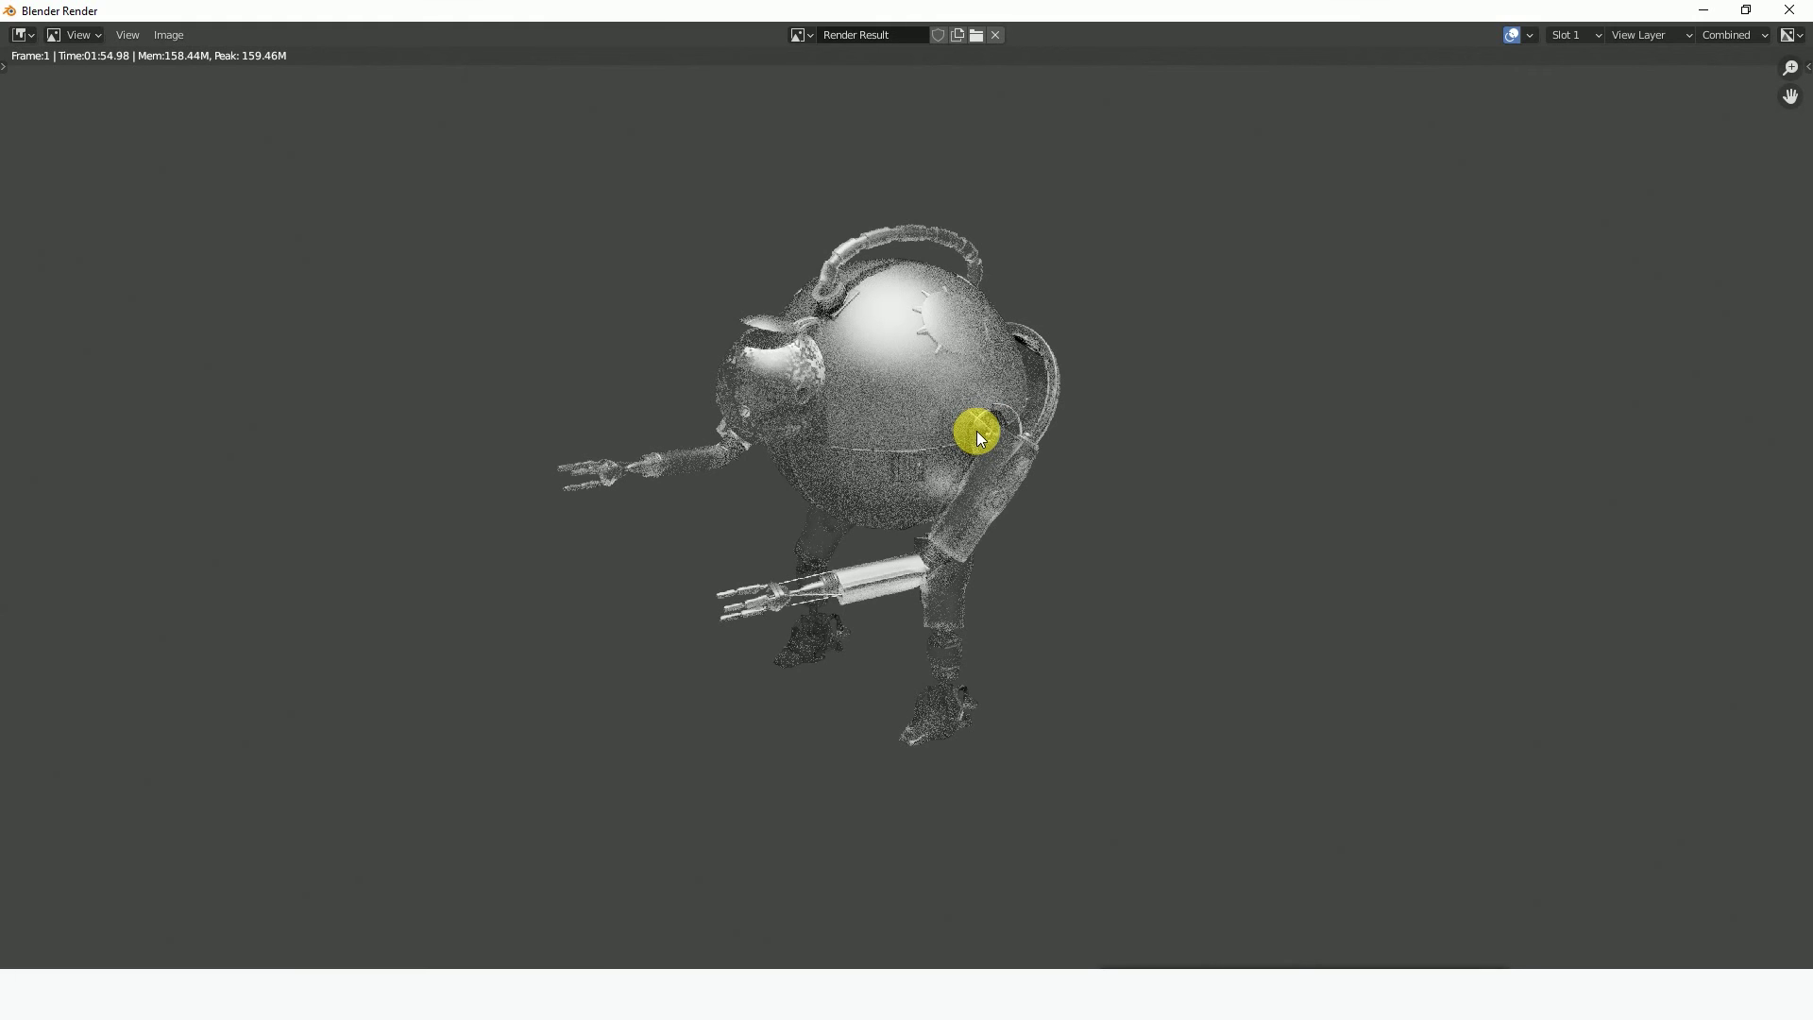
left_click(1790, 10)
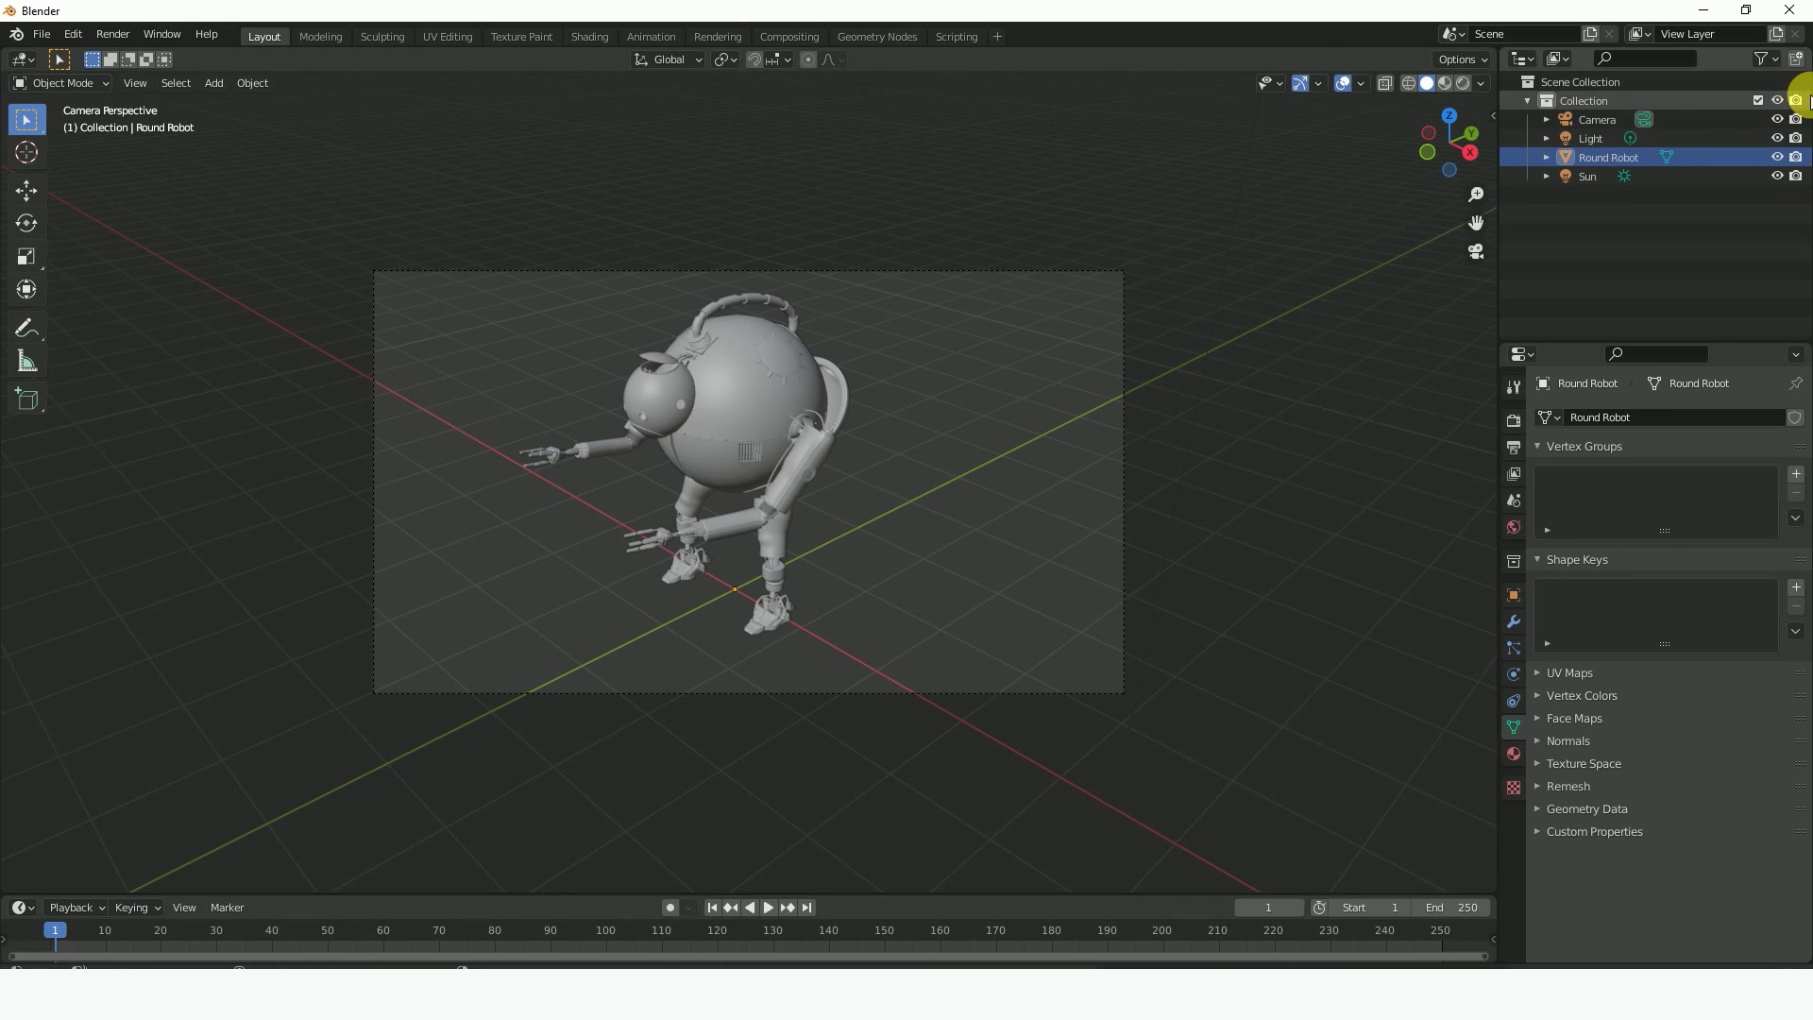
- Turn the Round Robot's render and viewport visibility off and back on in the scene hierarchy
left_click(1796, 159)
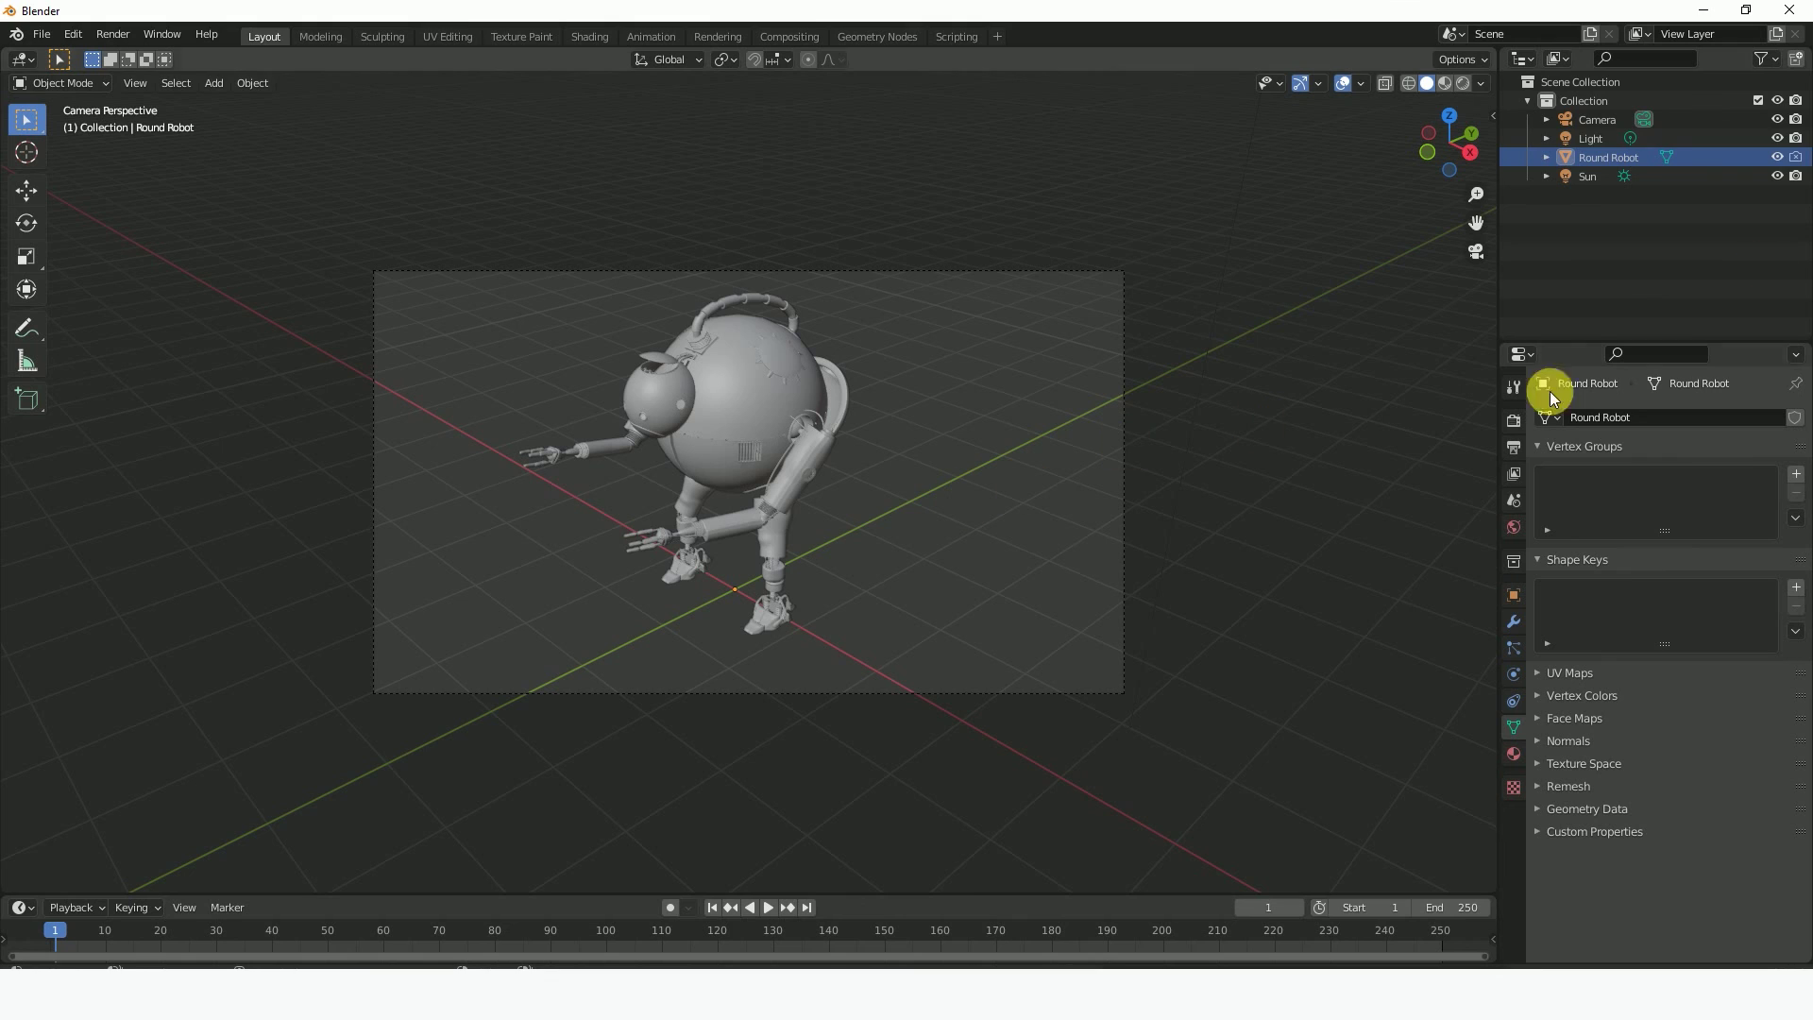
left_click(1777, 158)
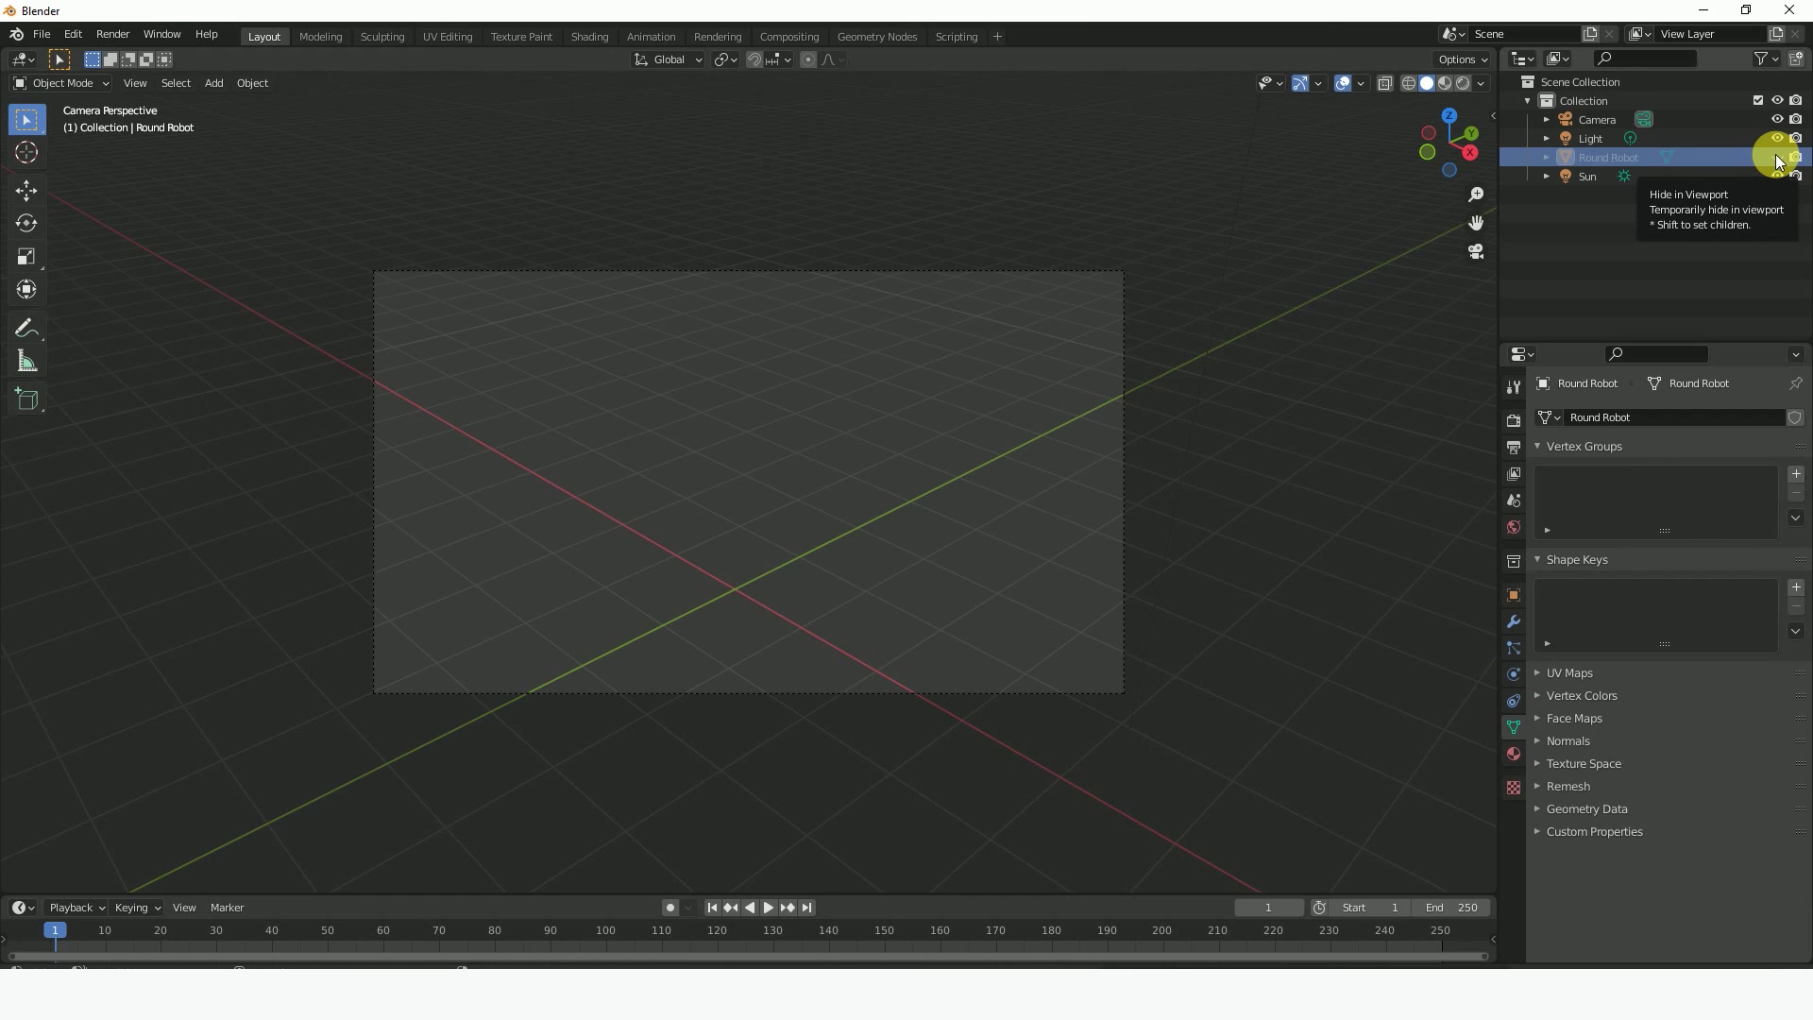
left_click(1777, 158)
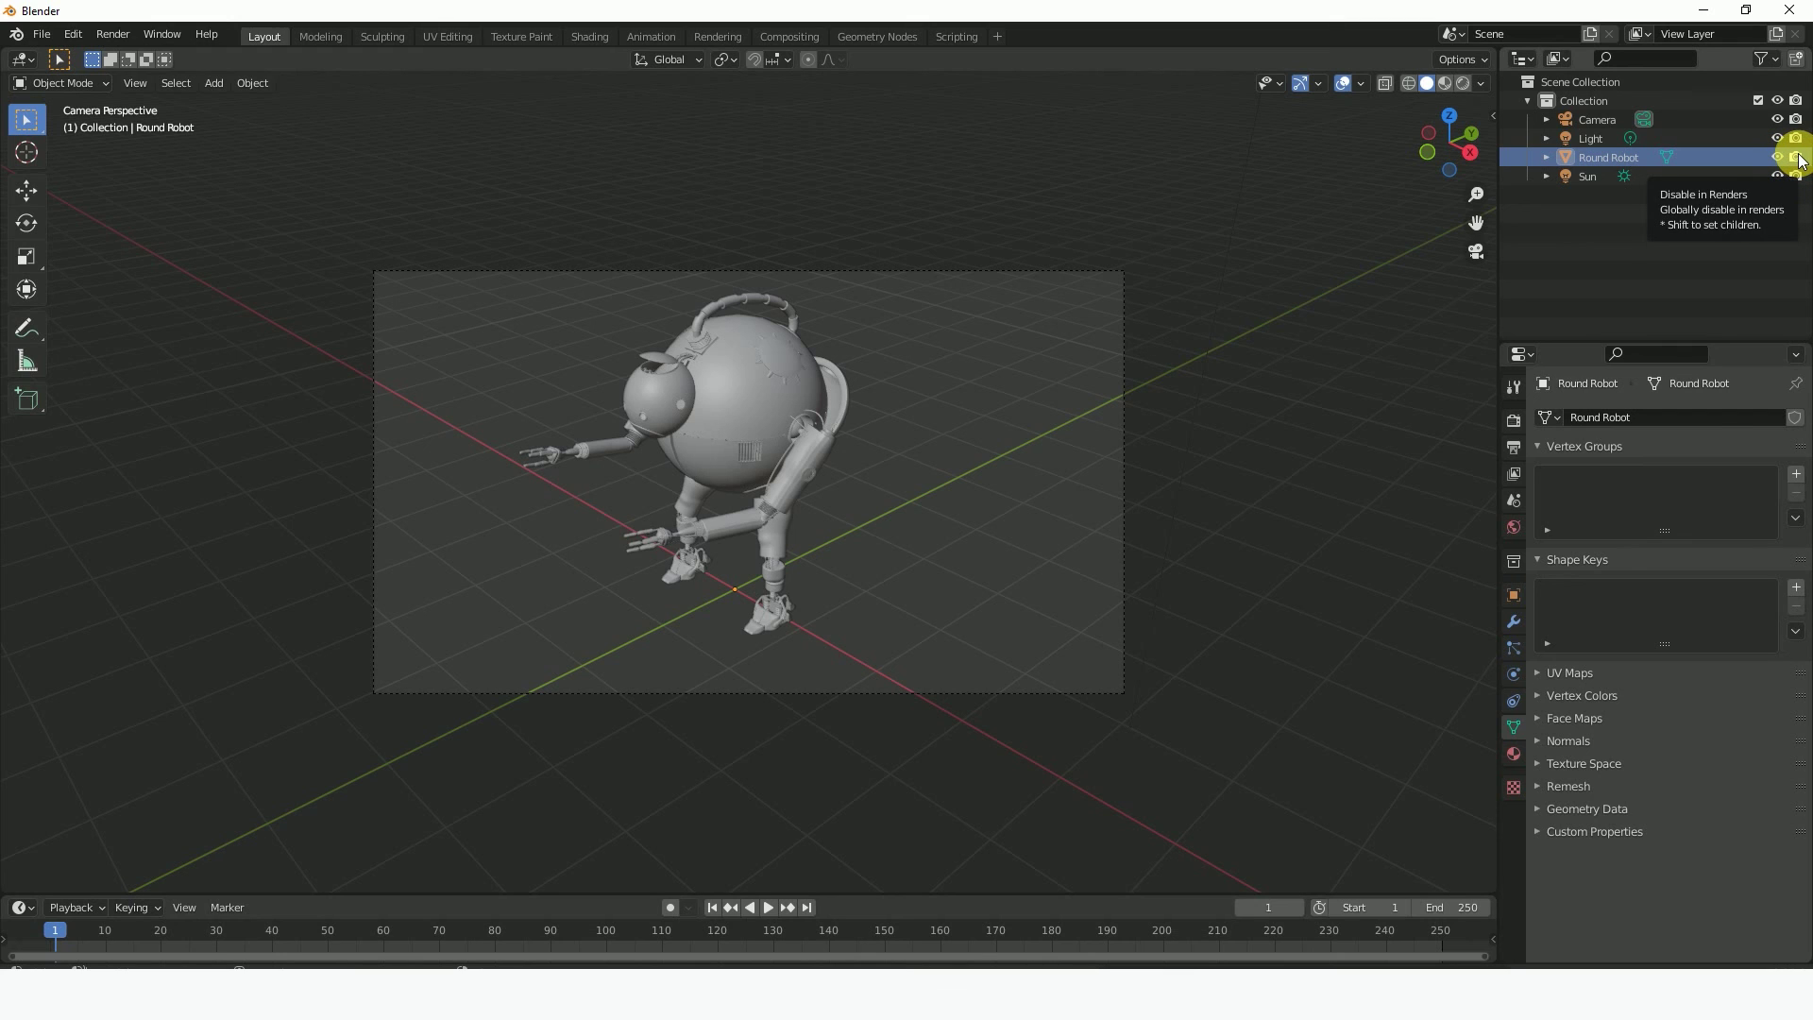
left_click(1797, 157)
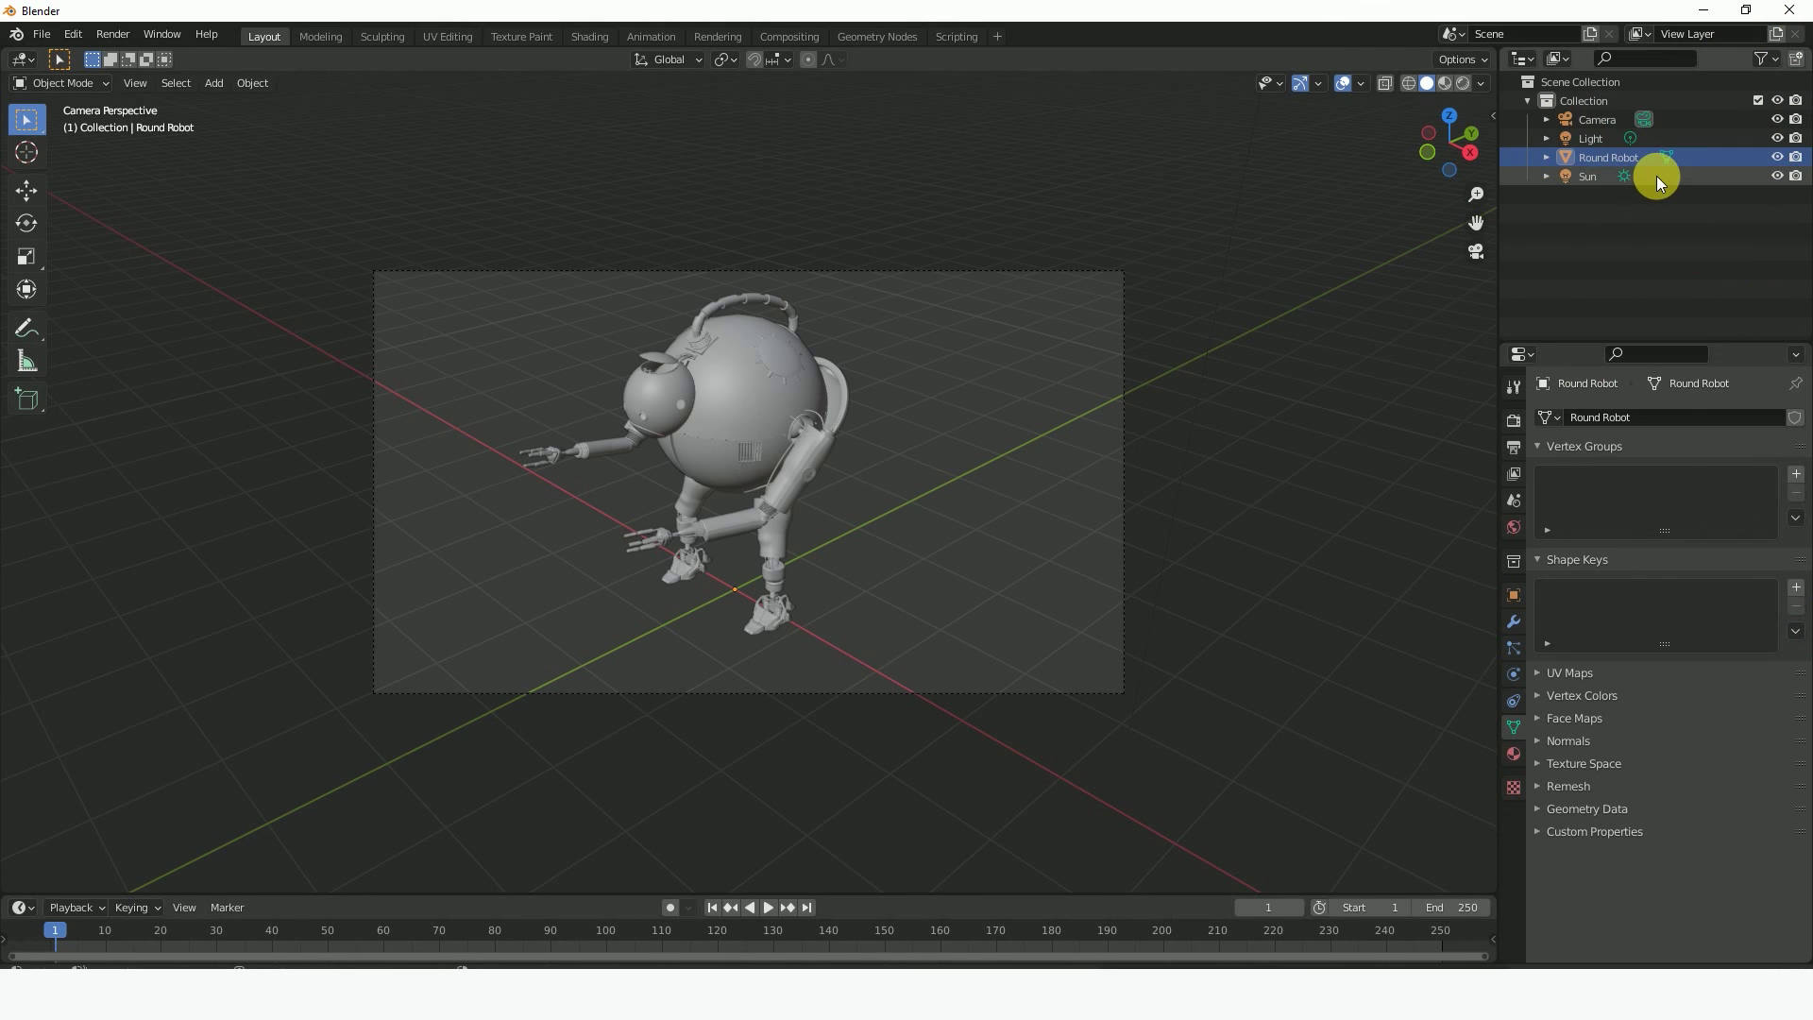
- Select the mesh data nested under the Round Robot, and expand and collapse the robot, light and camera entries in the scene hierarchy
left_click(1548, 157)
left_click(1620, 180)
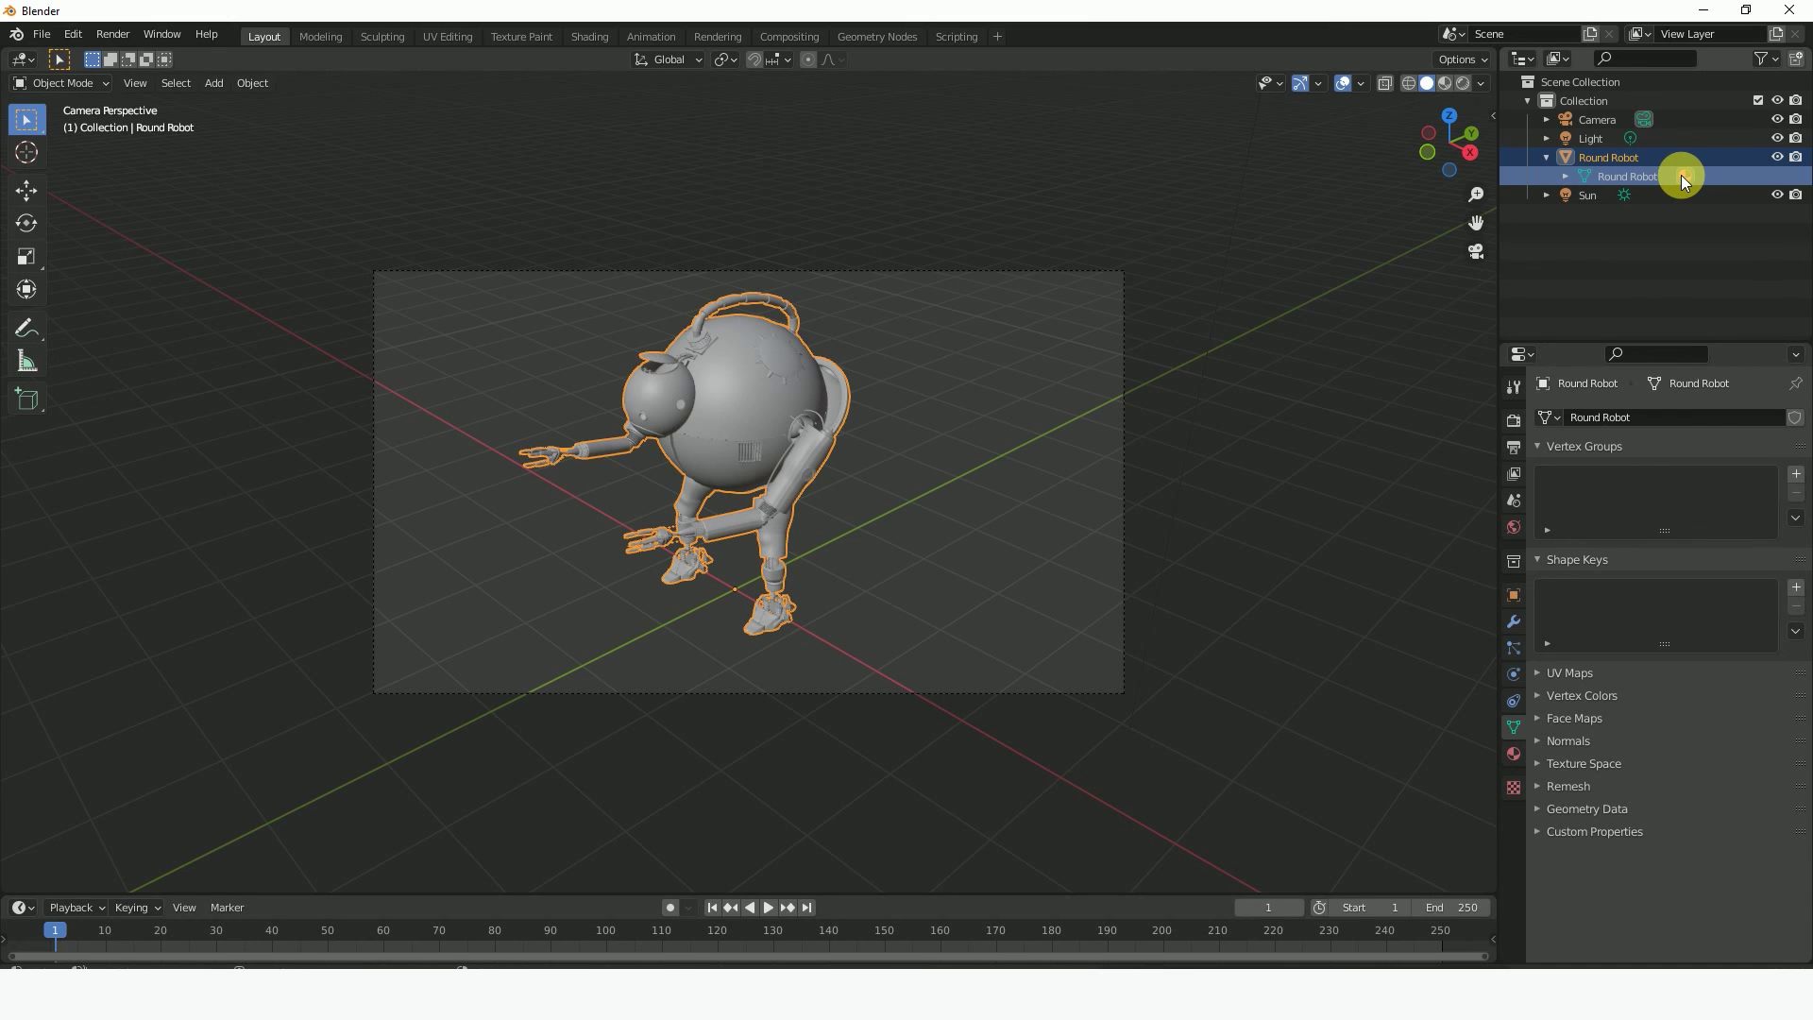
left_click(1548, 157)
left_click(1548, 138)
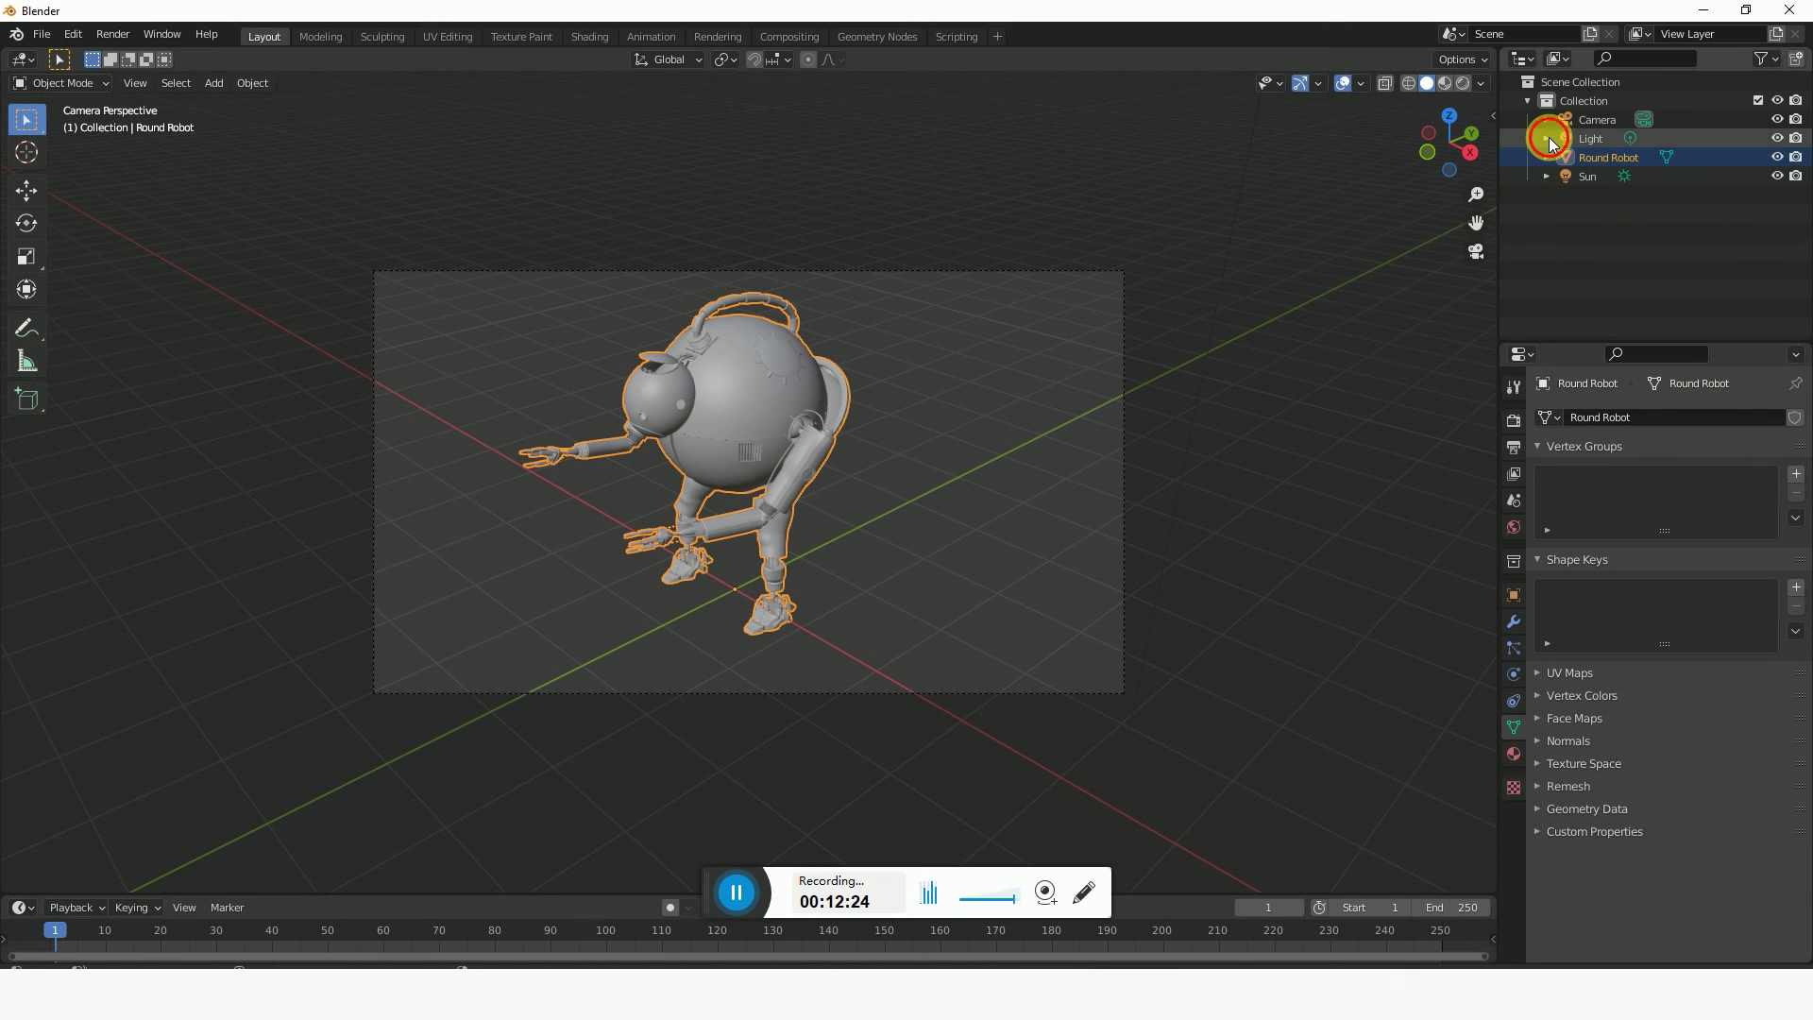
left_click(1549, 138)
left_click(1549, 119)
left_click(1547, 119)
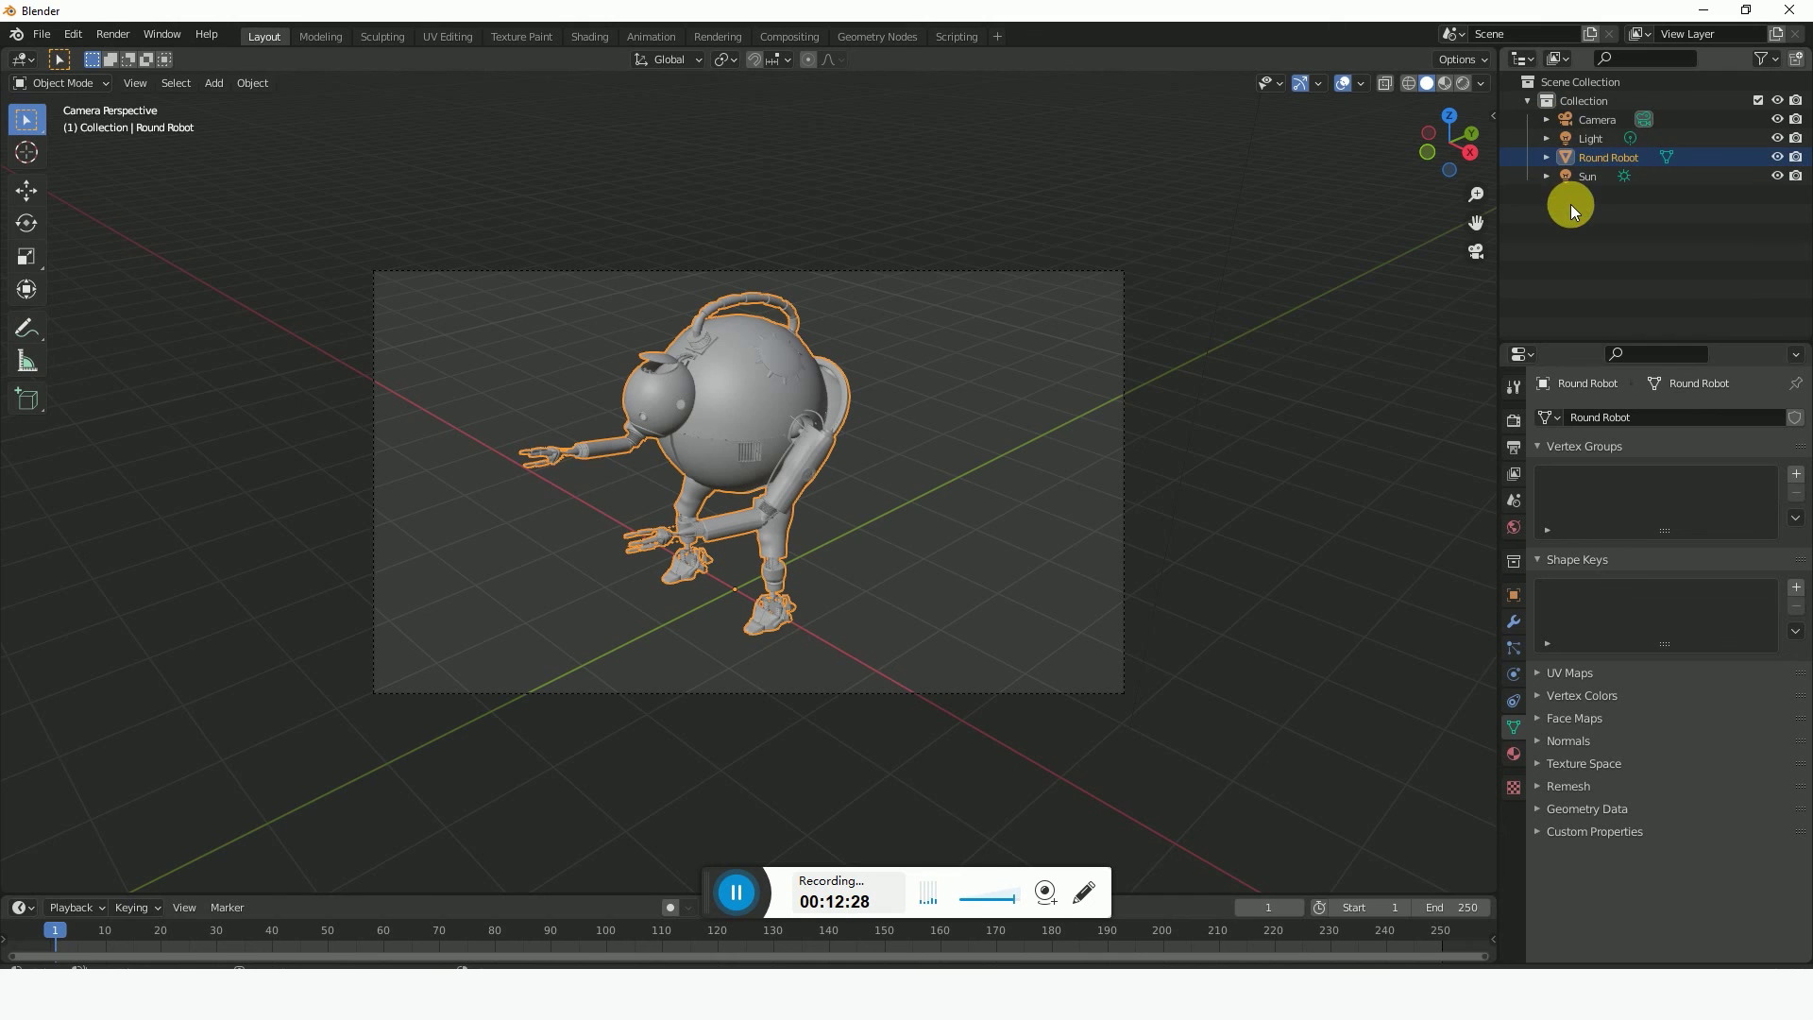